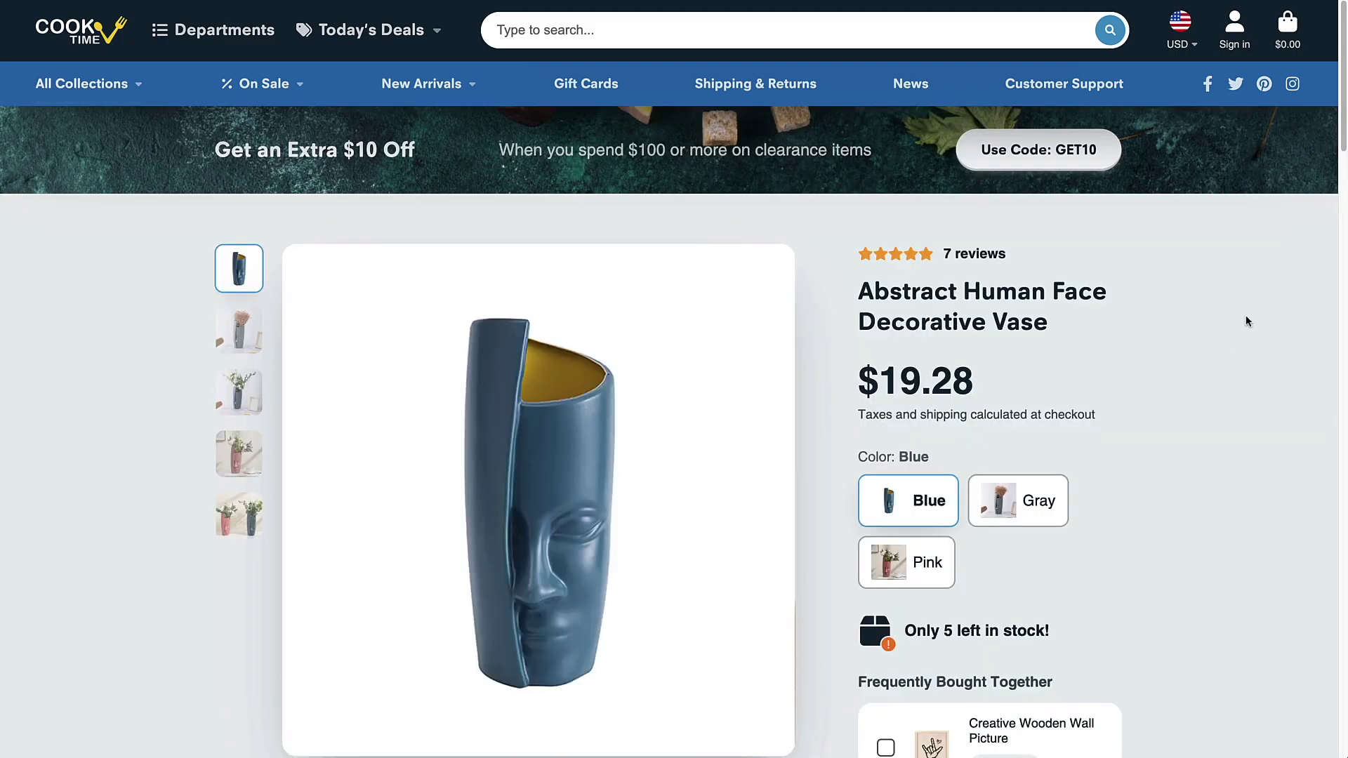
Tick the Creative Wooden Wall Picture and Resin Bulldog Decorative Storage upsells under Frequently Bought Together.
scroll(1256, 338, down, 4)
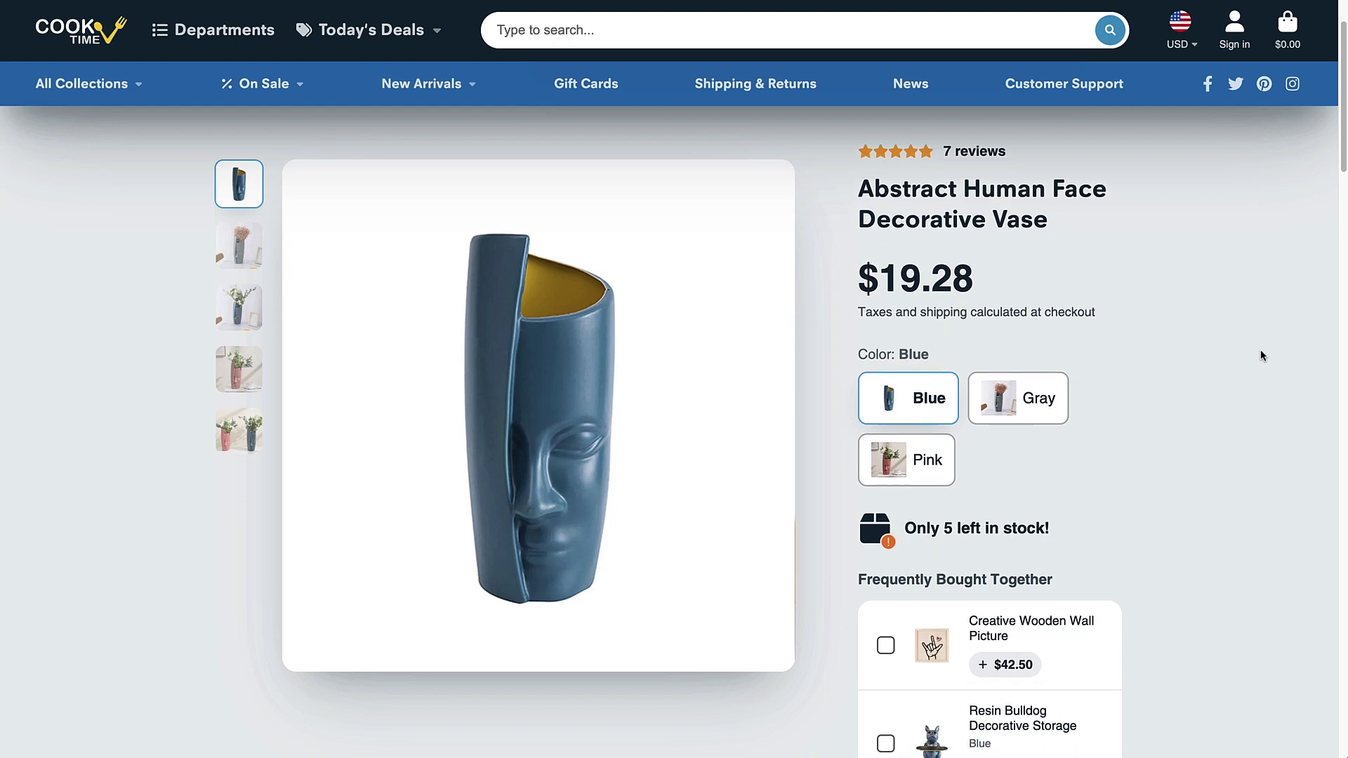
scroll(1261, 349, down, 1)
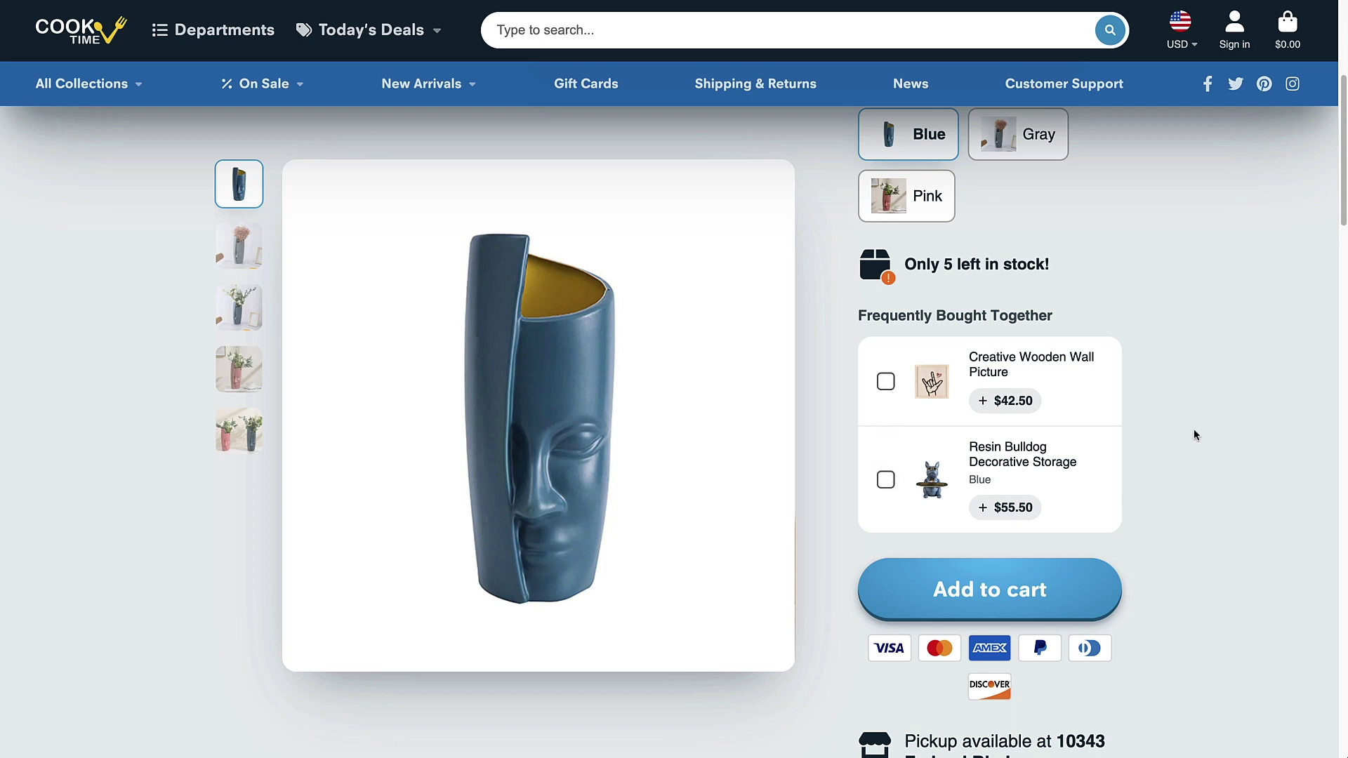
scroll(1137, 391, up, 5)
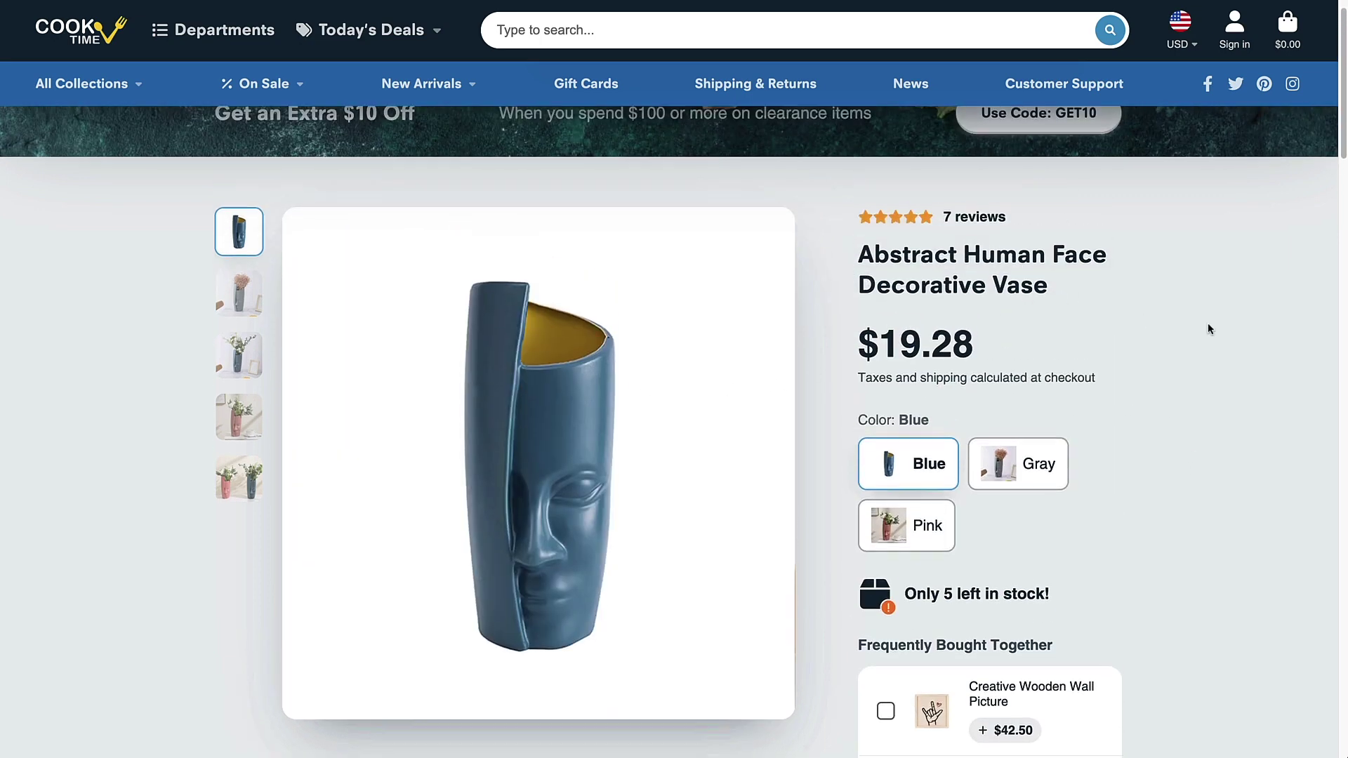
scroll(1208, 324, down, 3)
scroll(1208, 329, down, 1)
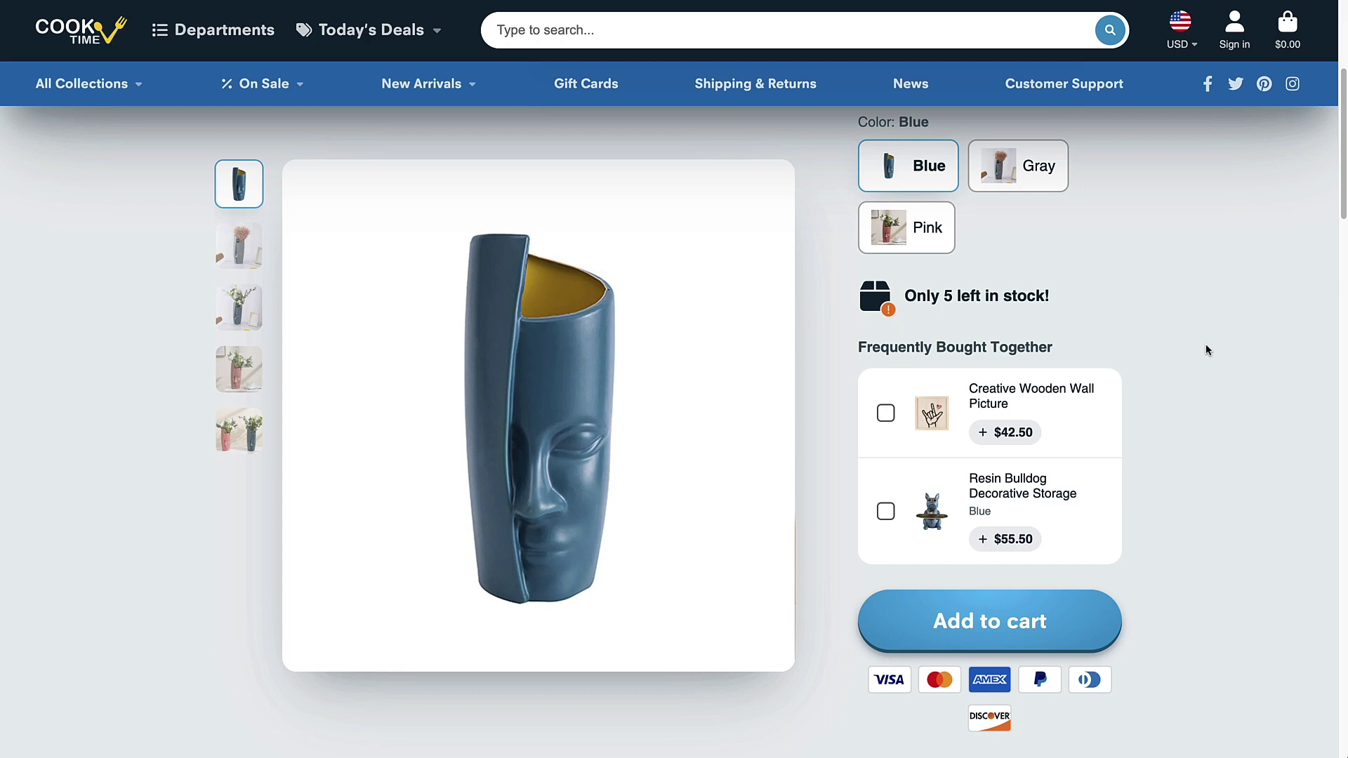
scroll(1197, 372, up, 2)
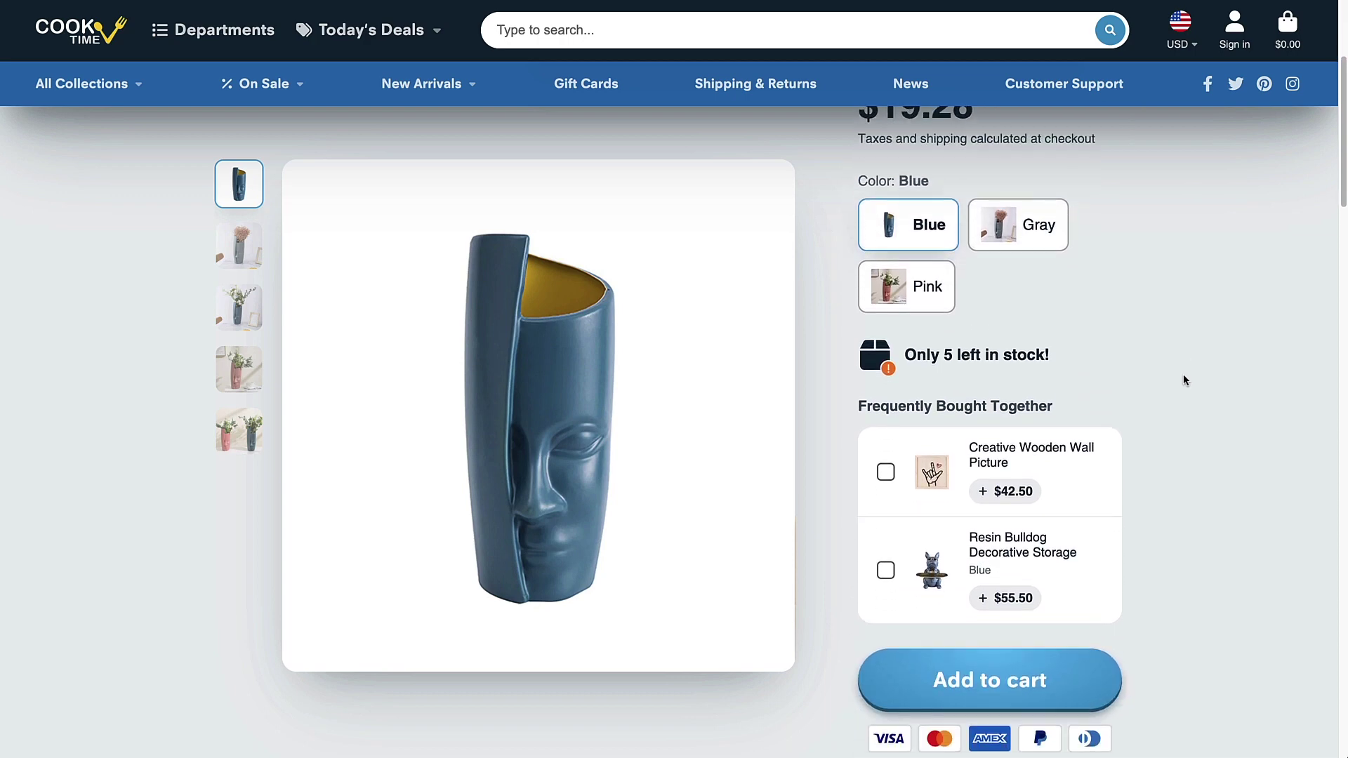
scroll(1184, 380, up, 2)
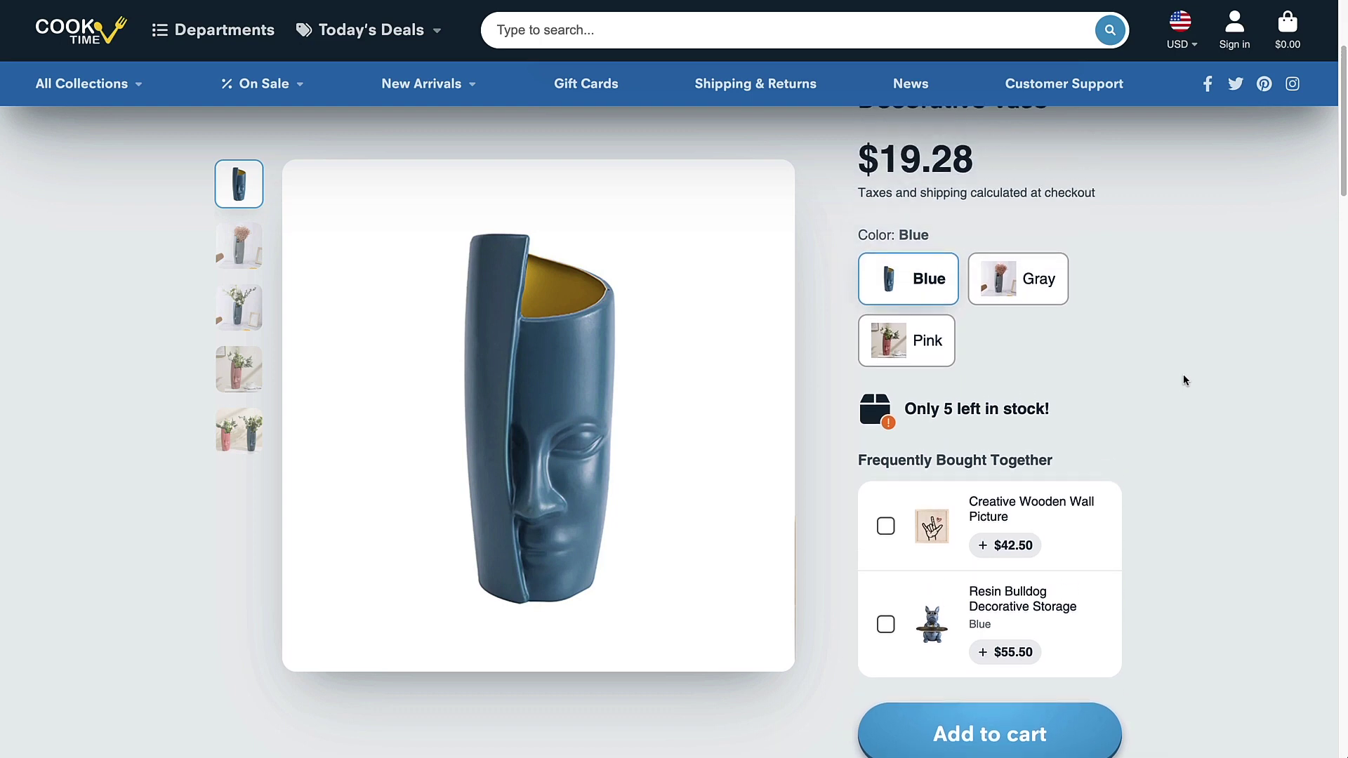
scroll(1183, 380, down, 1)
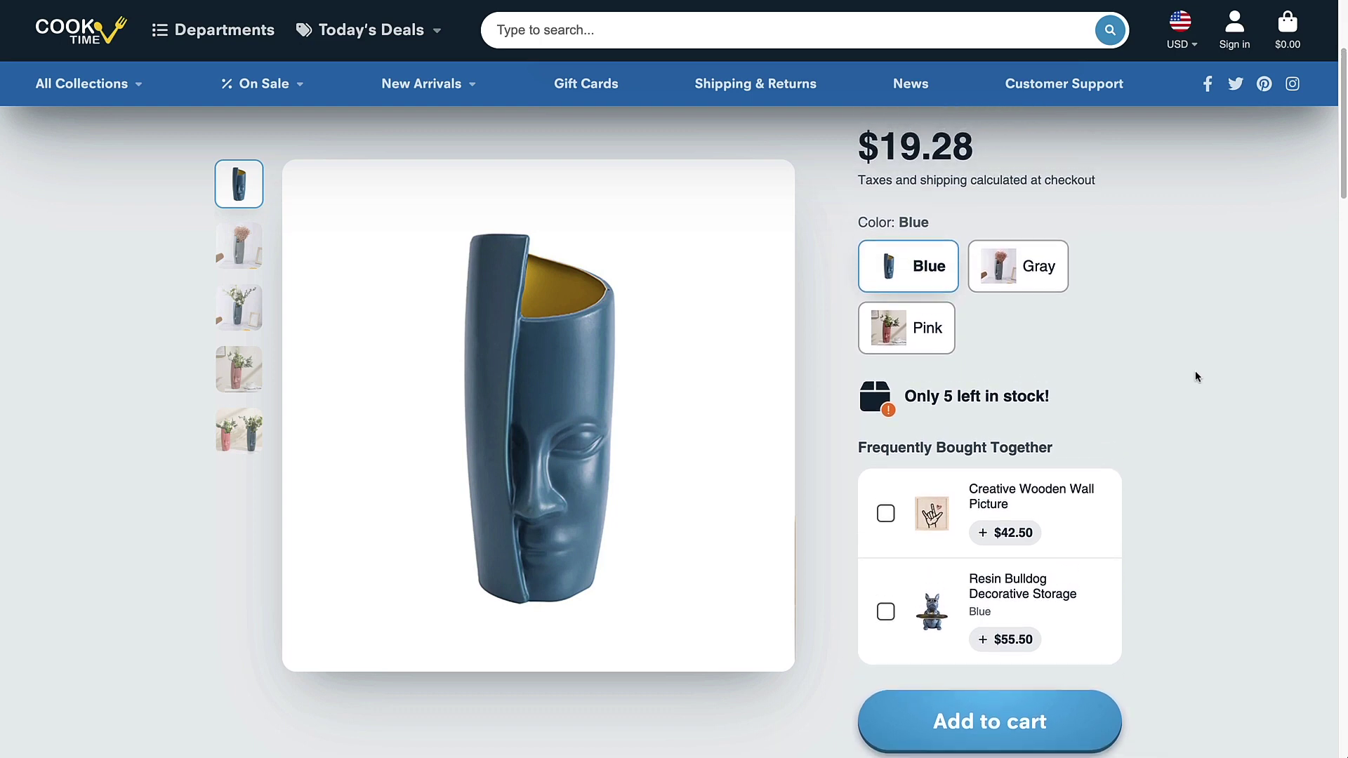
scroll(1182, 367, down, 1)
scroll(1182, 367, up, 2)
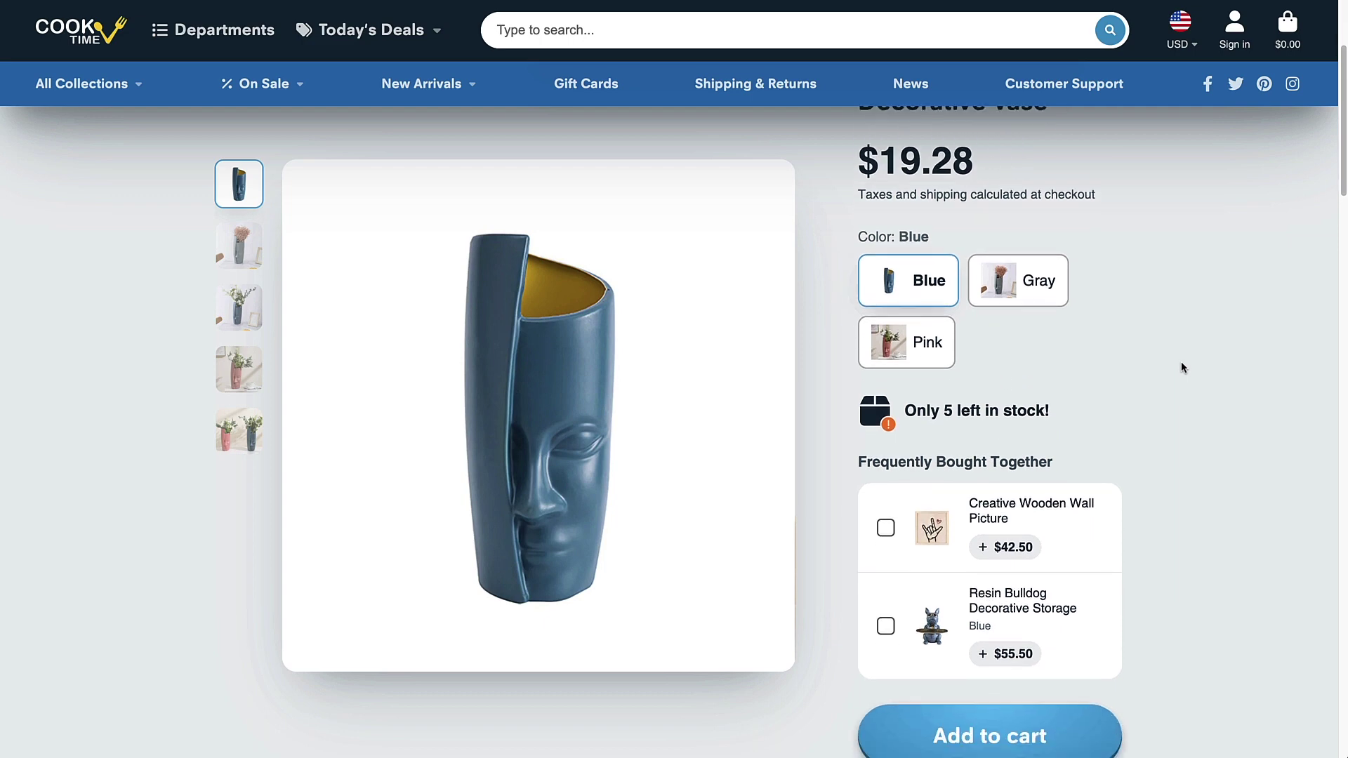
scroll(1181, 363, down, 2)
click(887, 415)
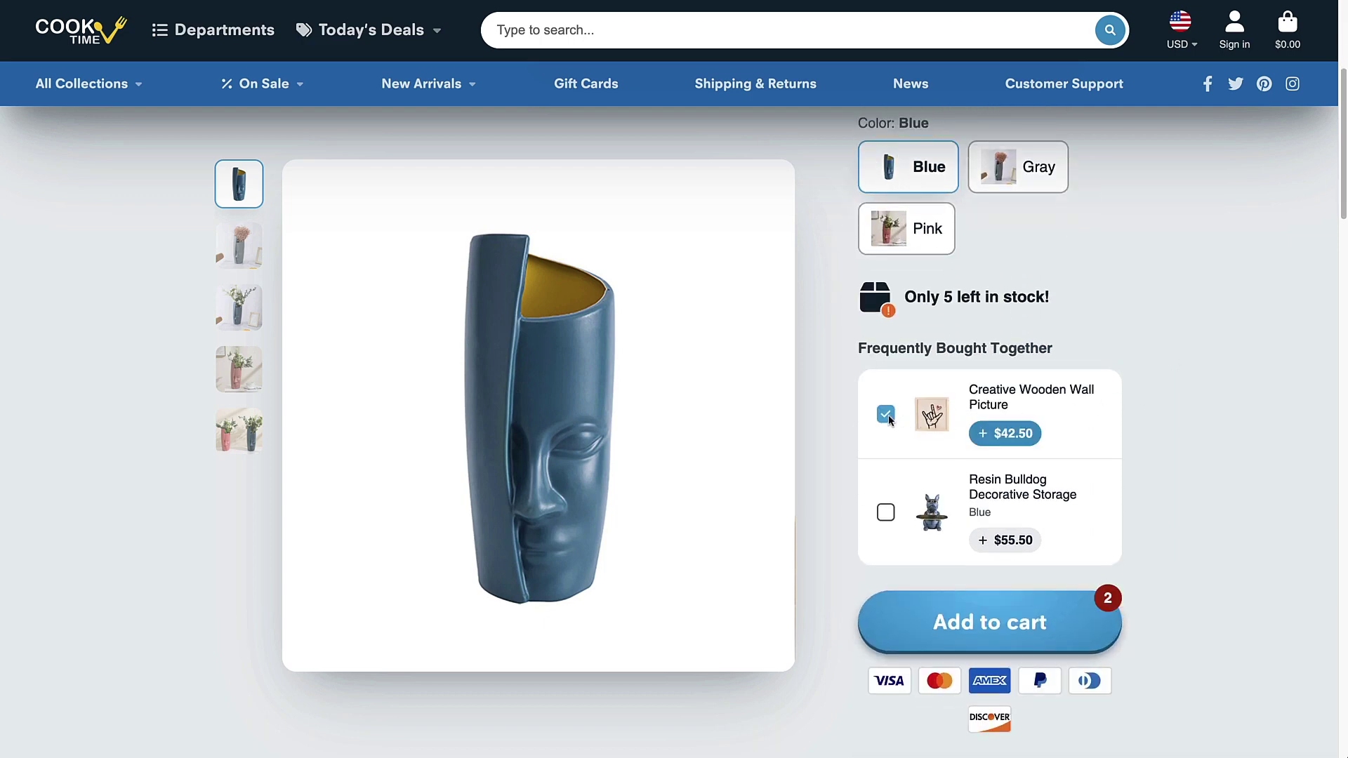
click(886, 513)
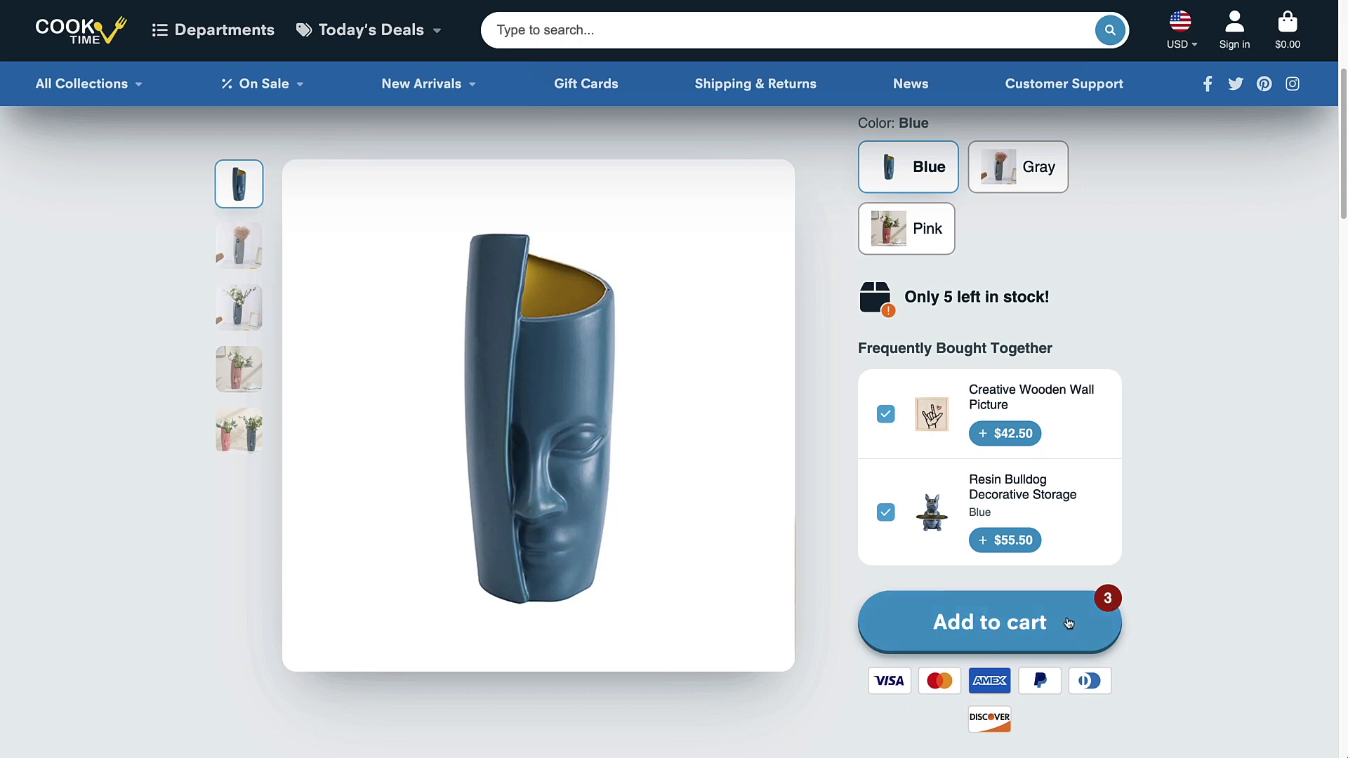
Add the vase with both upsells to the cart and go to the cart page.
scroll(1108, 424, up, 1)
scroll(1137, 416, up, 3)
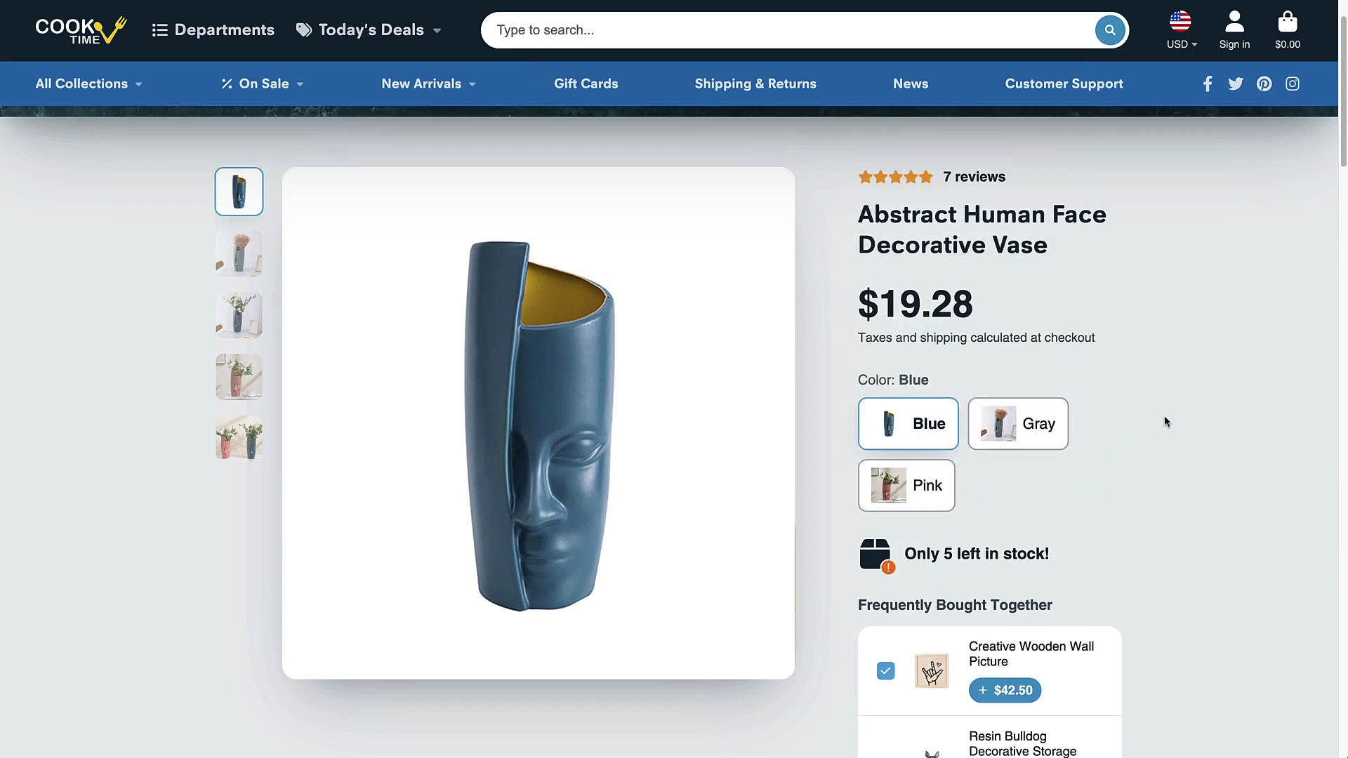
scroll(1164, 415, down, 2)
scroll(1191, 364, up, 2)
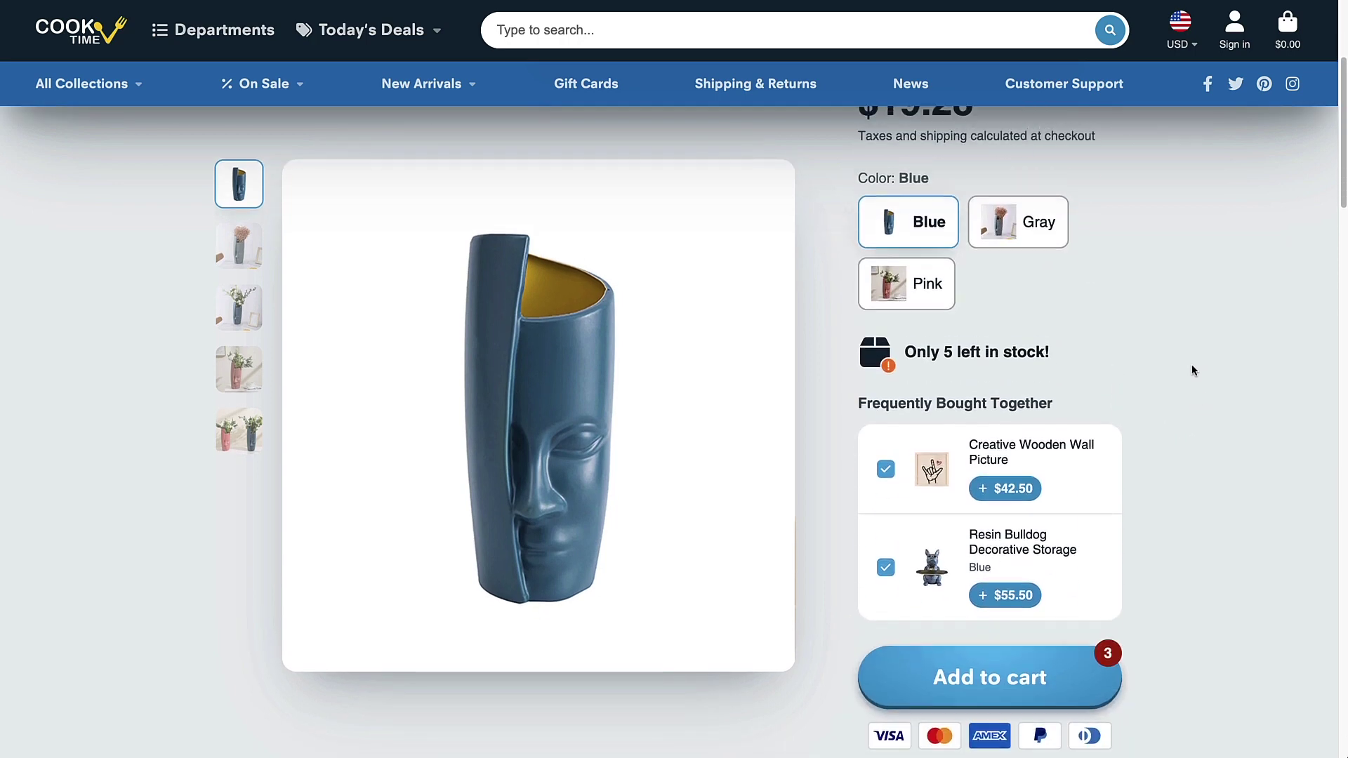
scroll(1146, 360, down, 3)
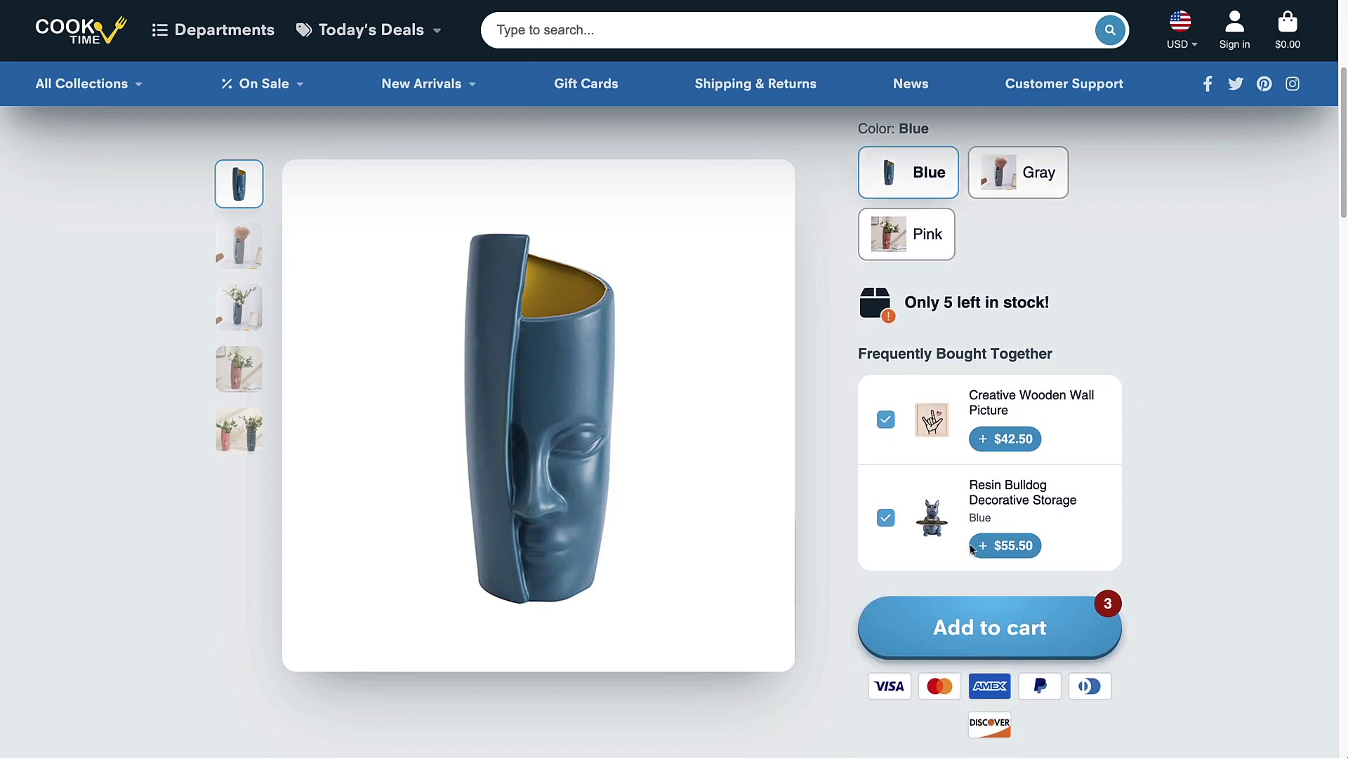
click(1027, 633)
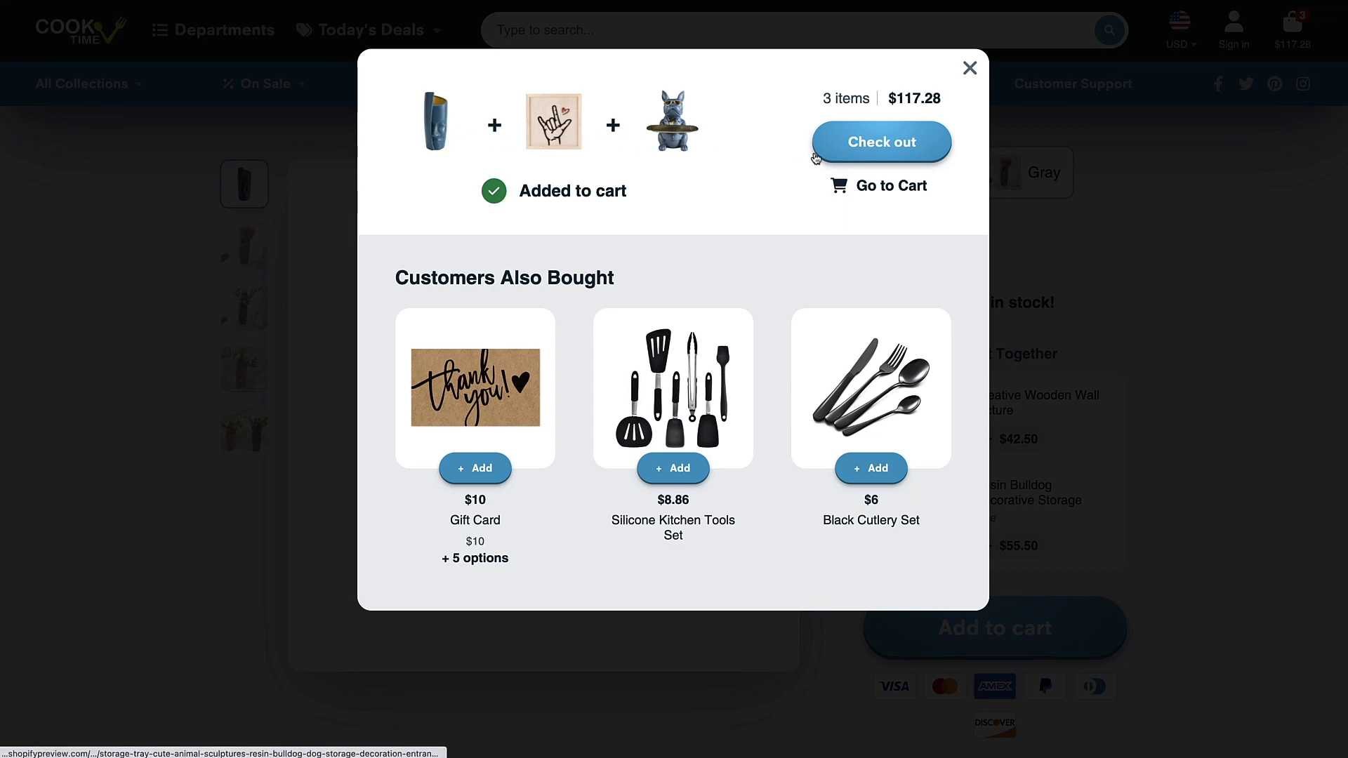
click(890, 187)
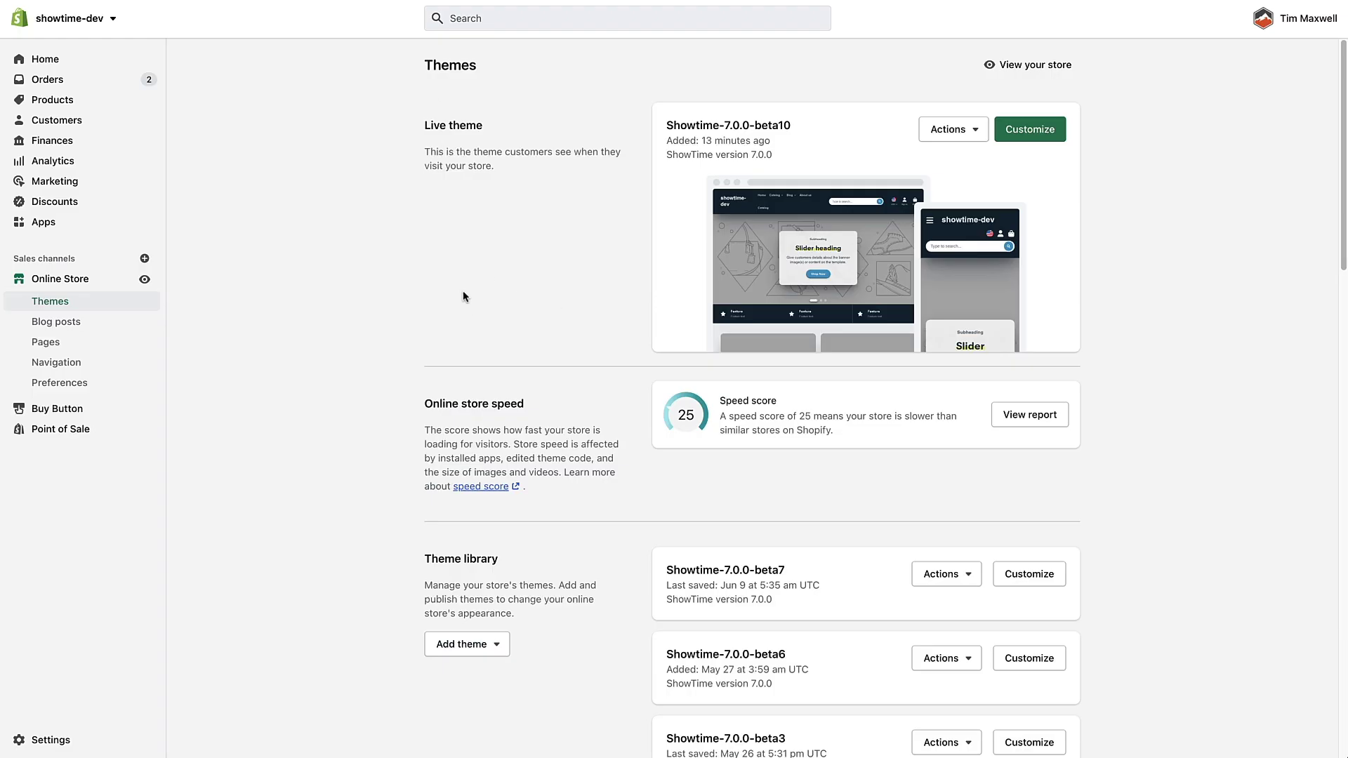
Open the Blue Bowl with Handle product from the admin Products list.
scroll(572, 283, down, 2)
scroll(576, 305, up, 2)
scroll(394, 294, down, 1)
scroll(423, 309, up, 1)
click(52, 99)
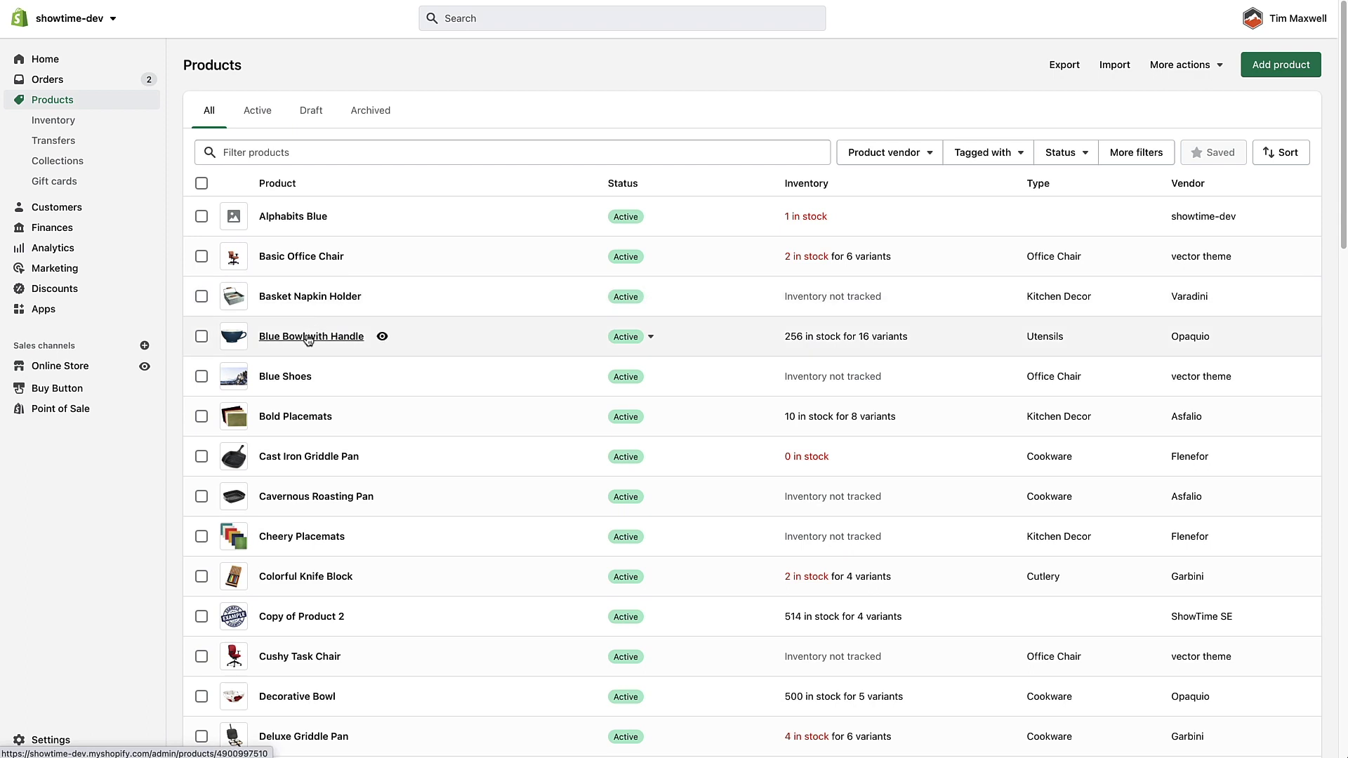
click(307, 338)
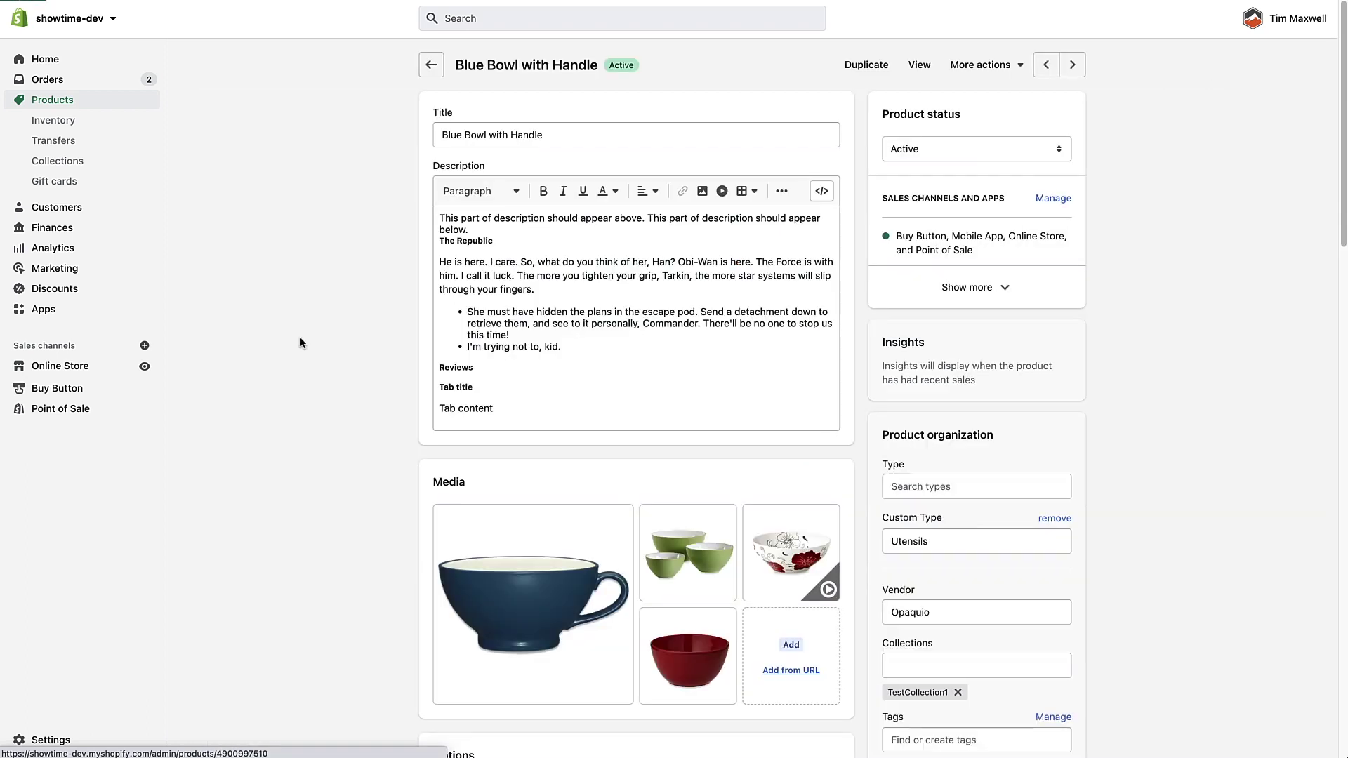
Look over the Blue Bowl with Handle product details, then go to store Settings.
scroll(1245, 257, down, 7)
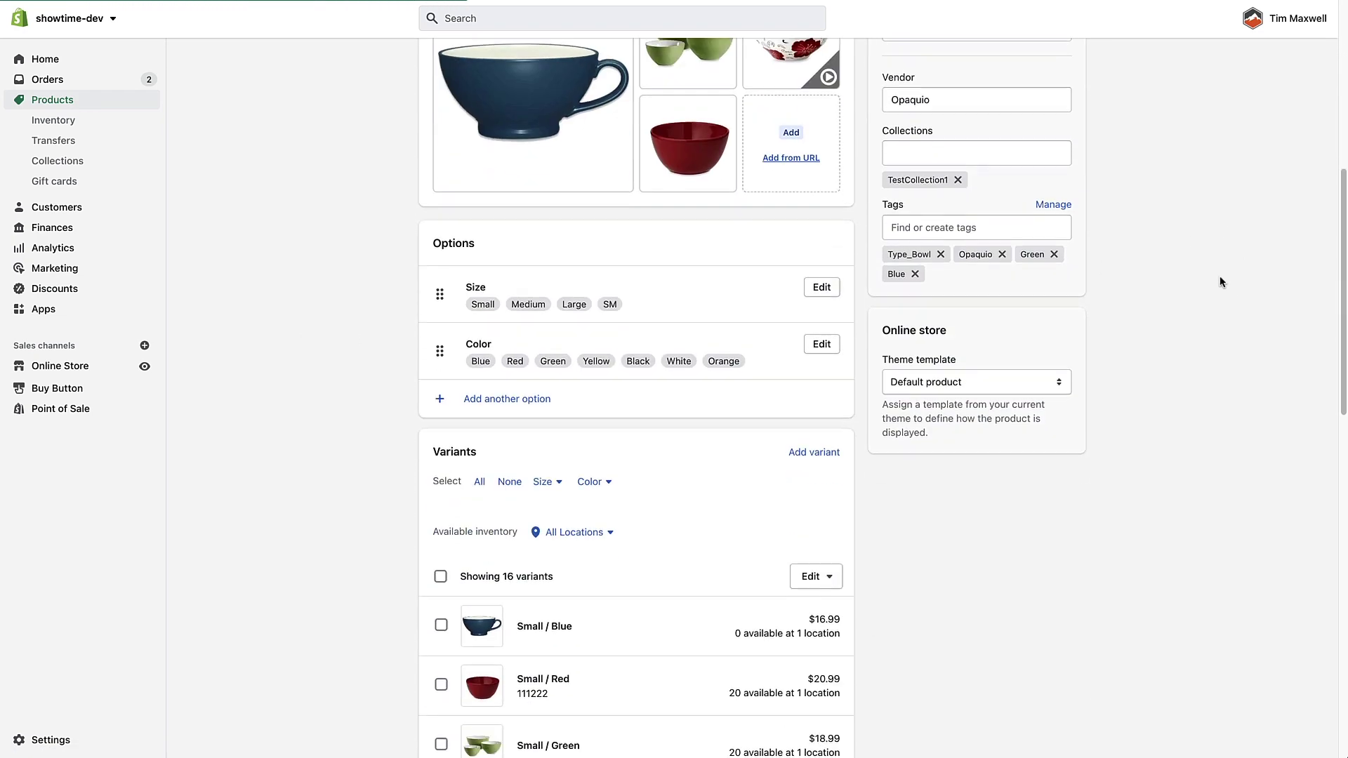
scroll(1215, 302, down, 13)
scroll(1202, 398, up, 15)
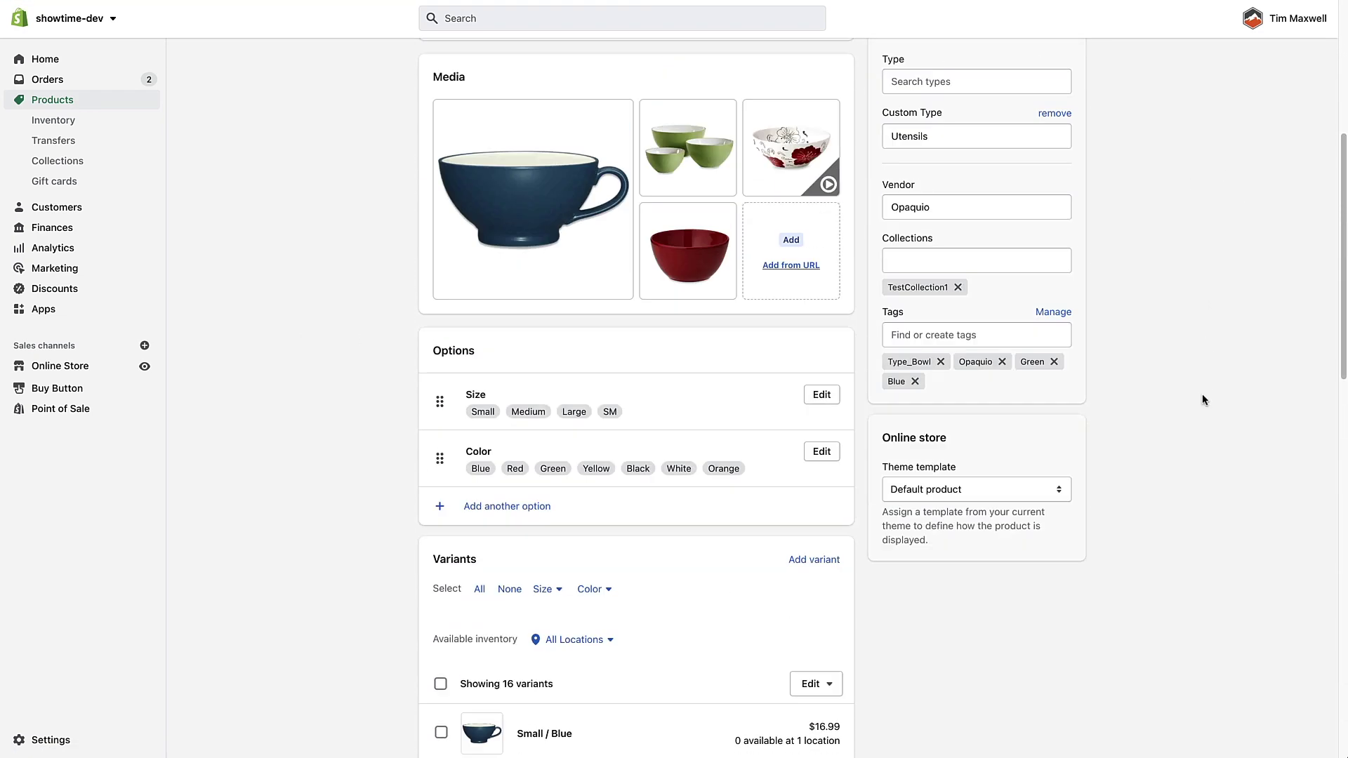
scroll(1158, 422, up, 6)
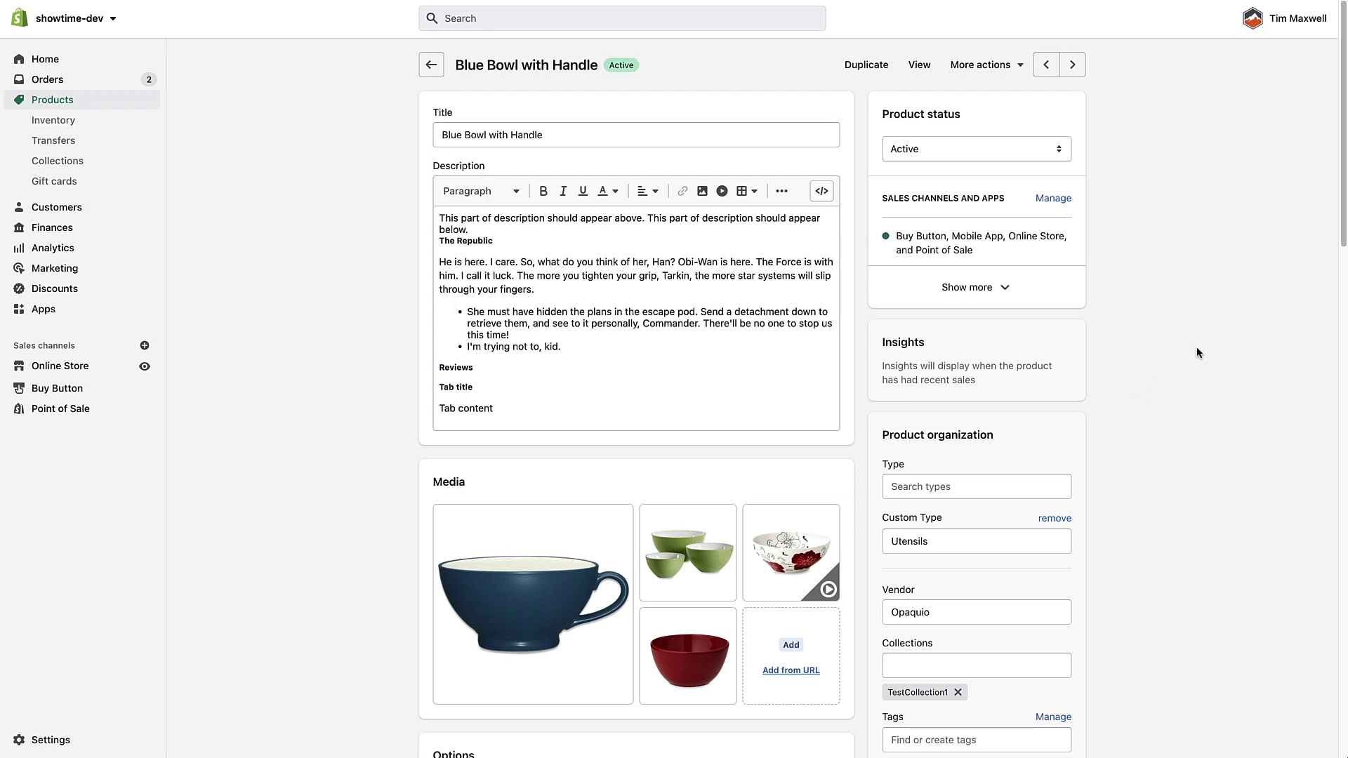
scroll(1197, 347, down, 8)
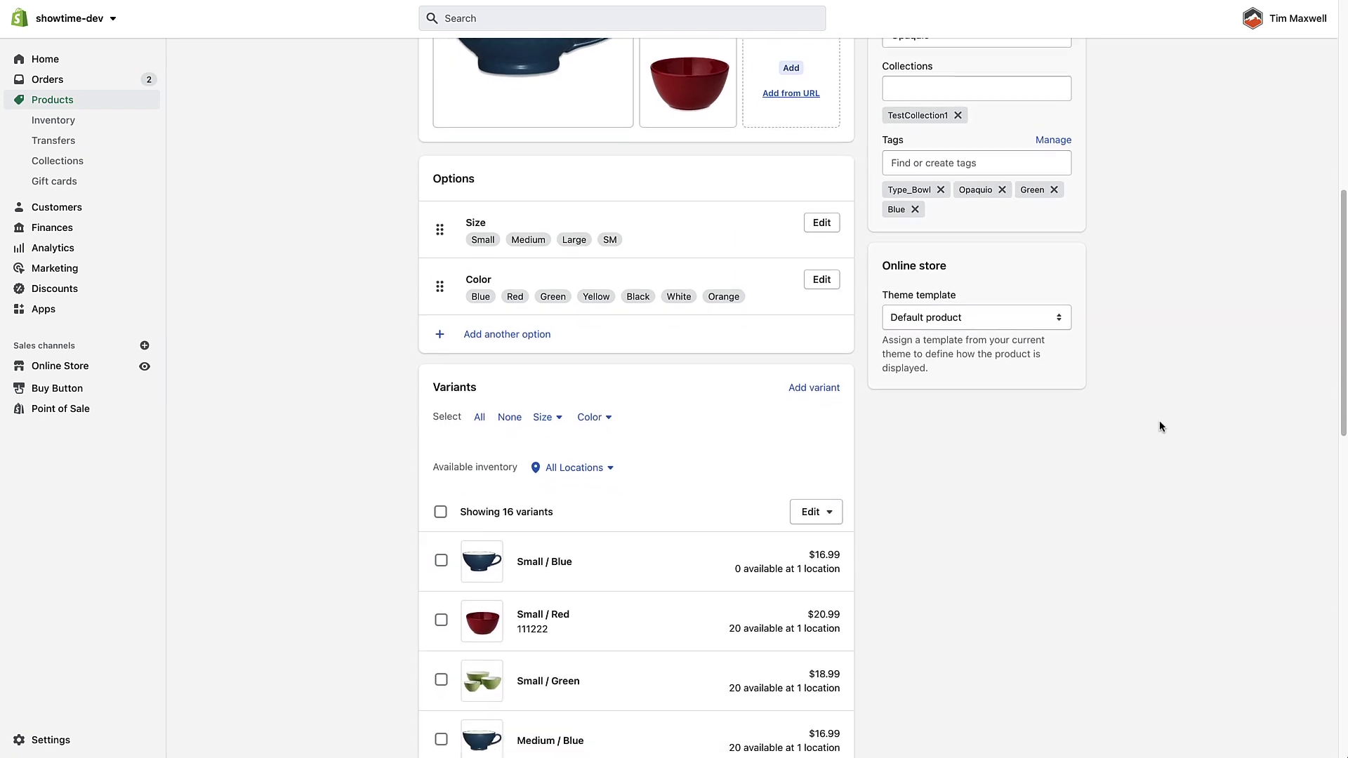
scroll(1160, 420, down, 4)
scroll(1153, 442, up, 11)
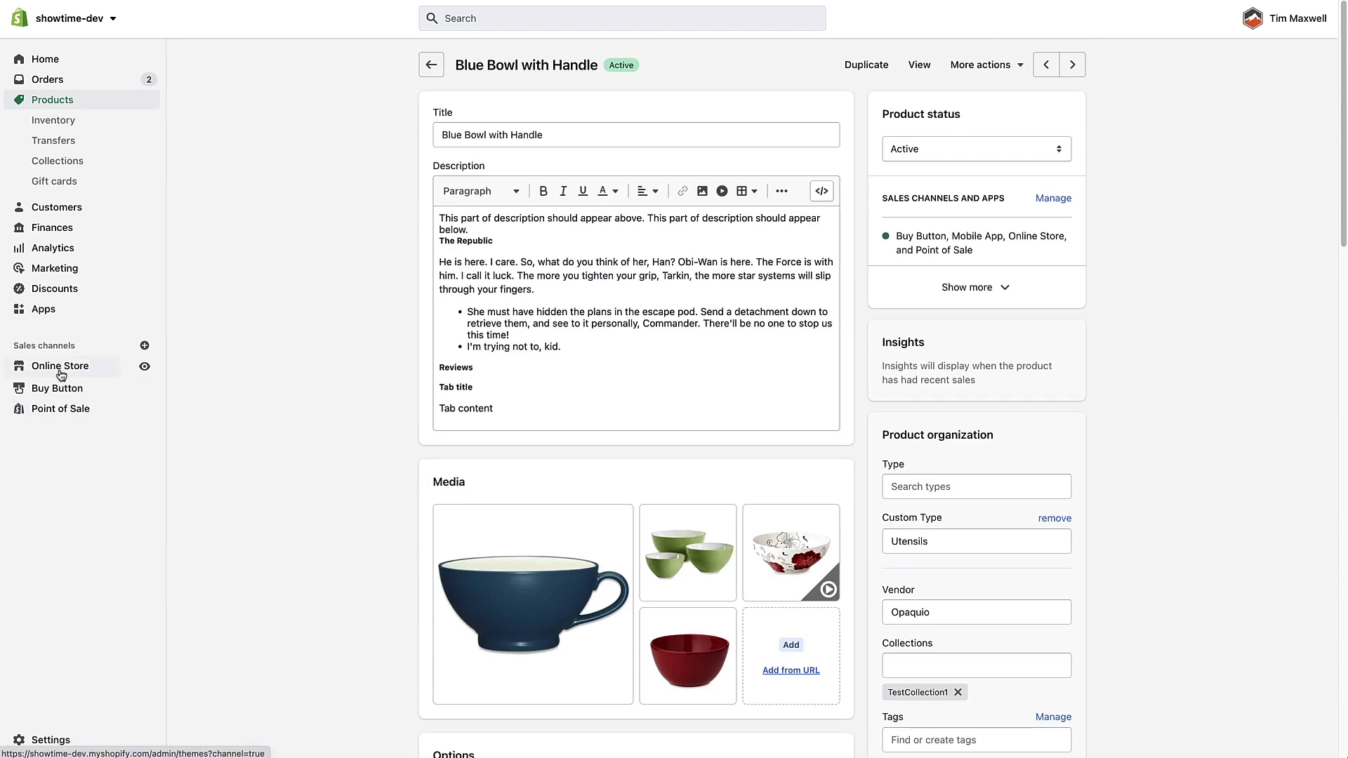
click(48, 742)
Start a new product metafield definition under Settings > Metafields > Products.
scroll(281, 450, down, 3)
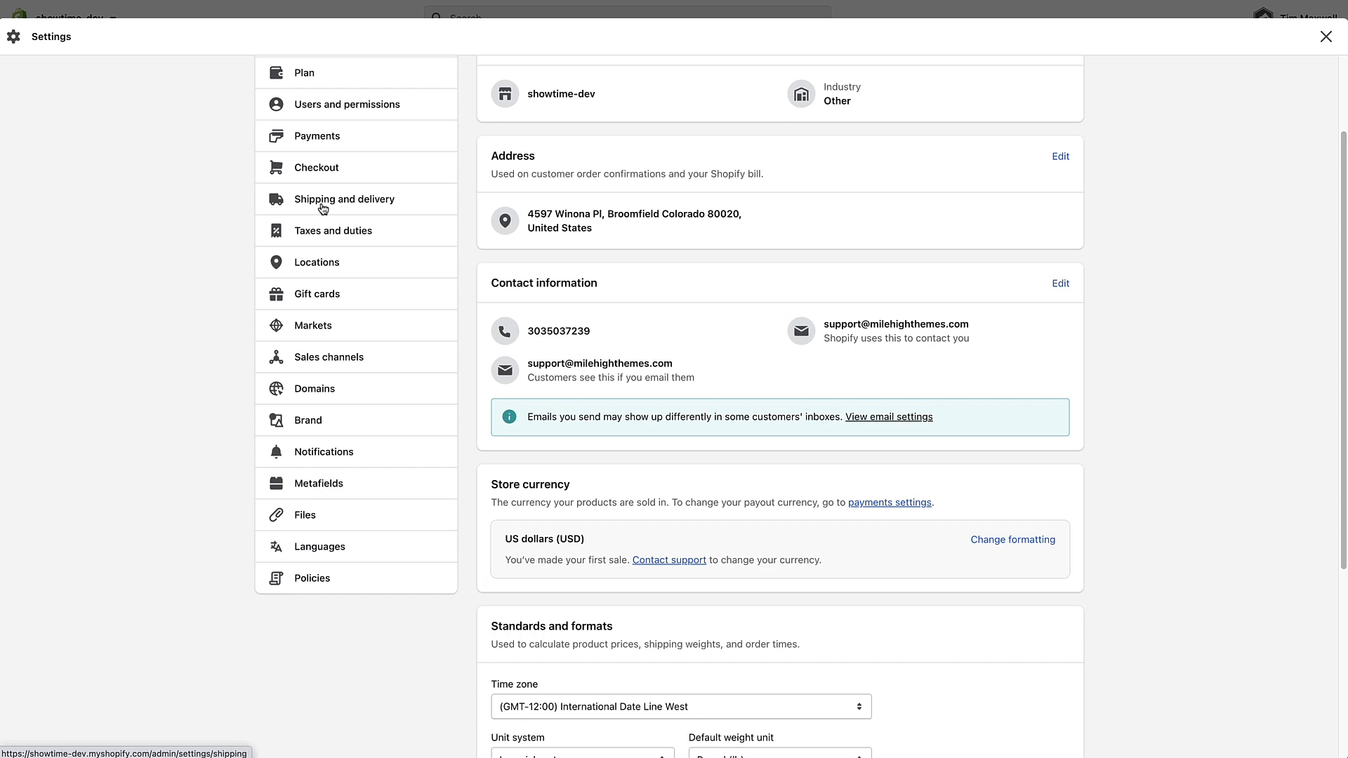
click(318, 483)
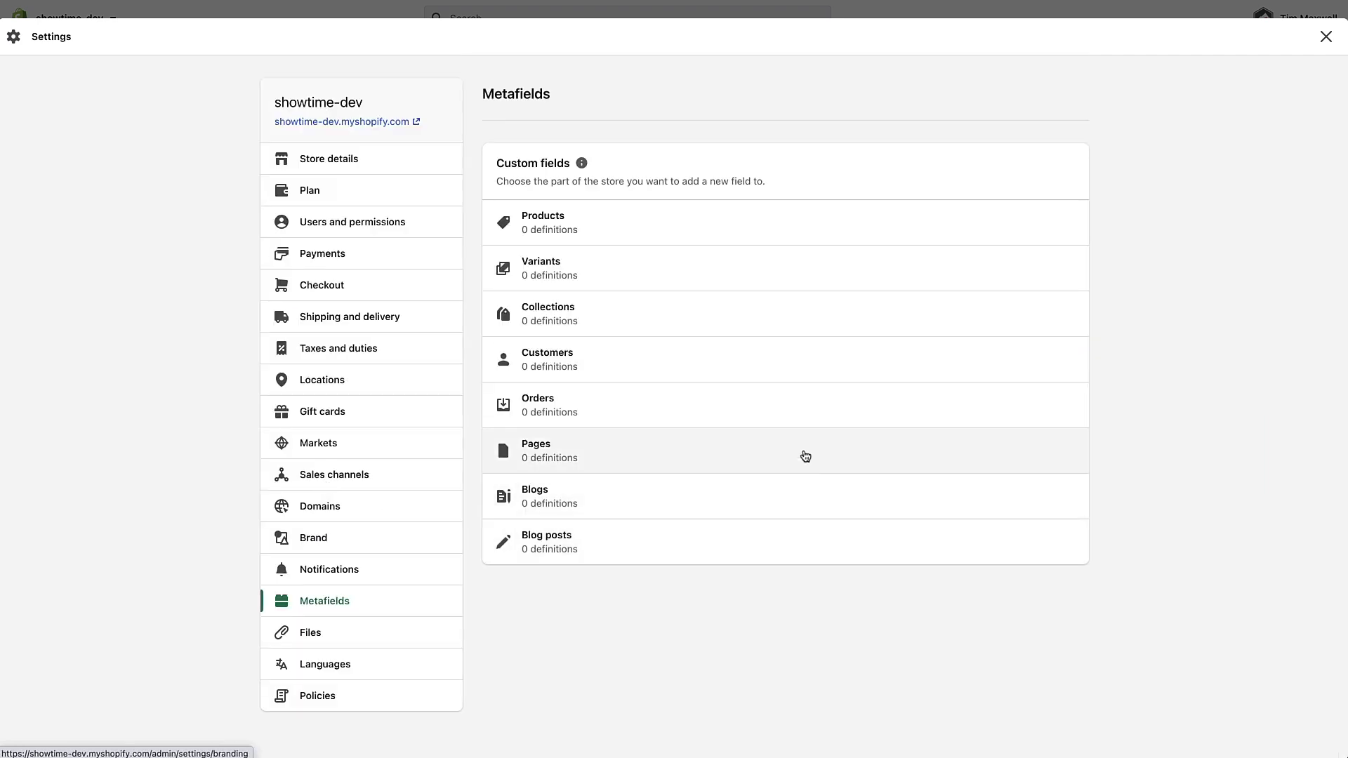
click(545, 219)
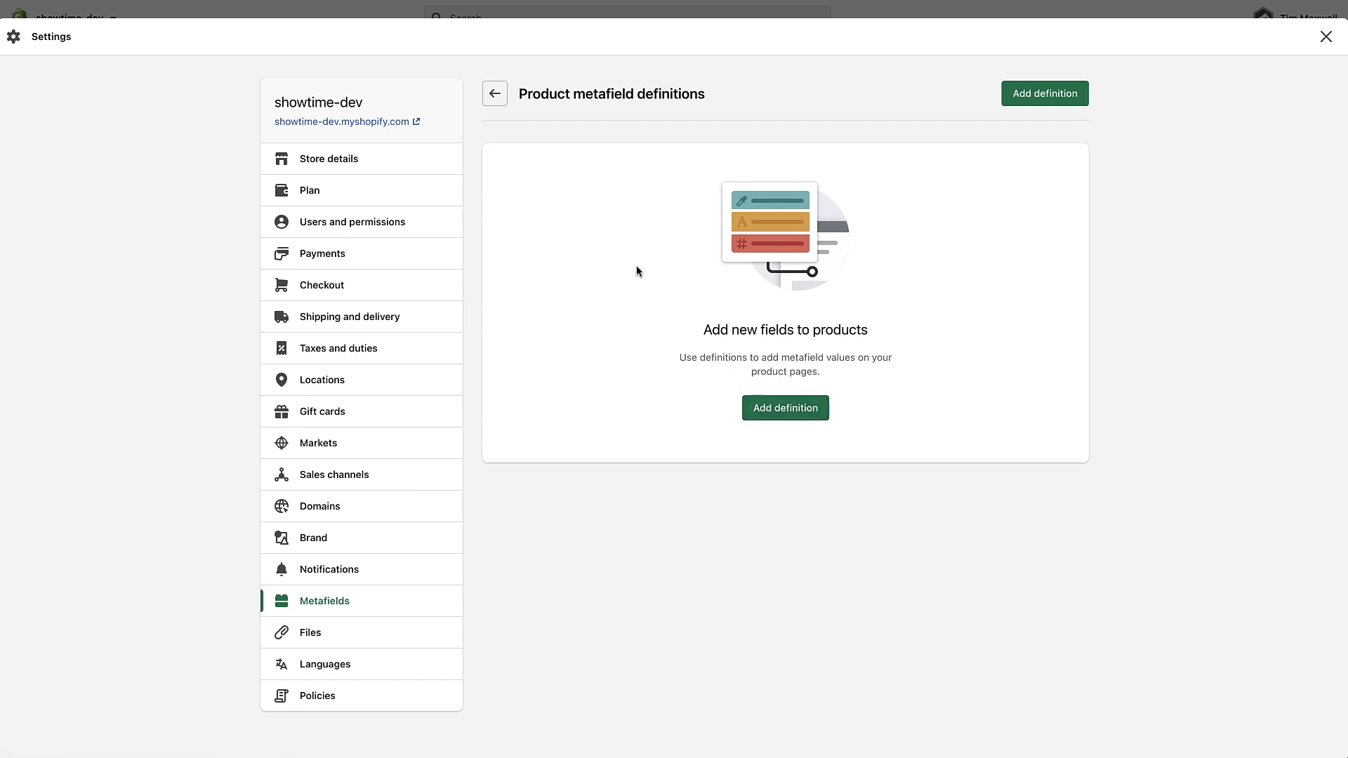
click(788, 414)
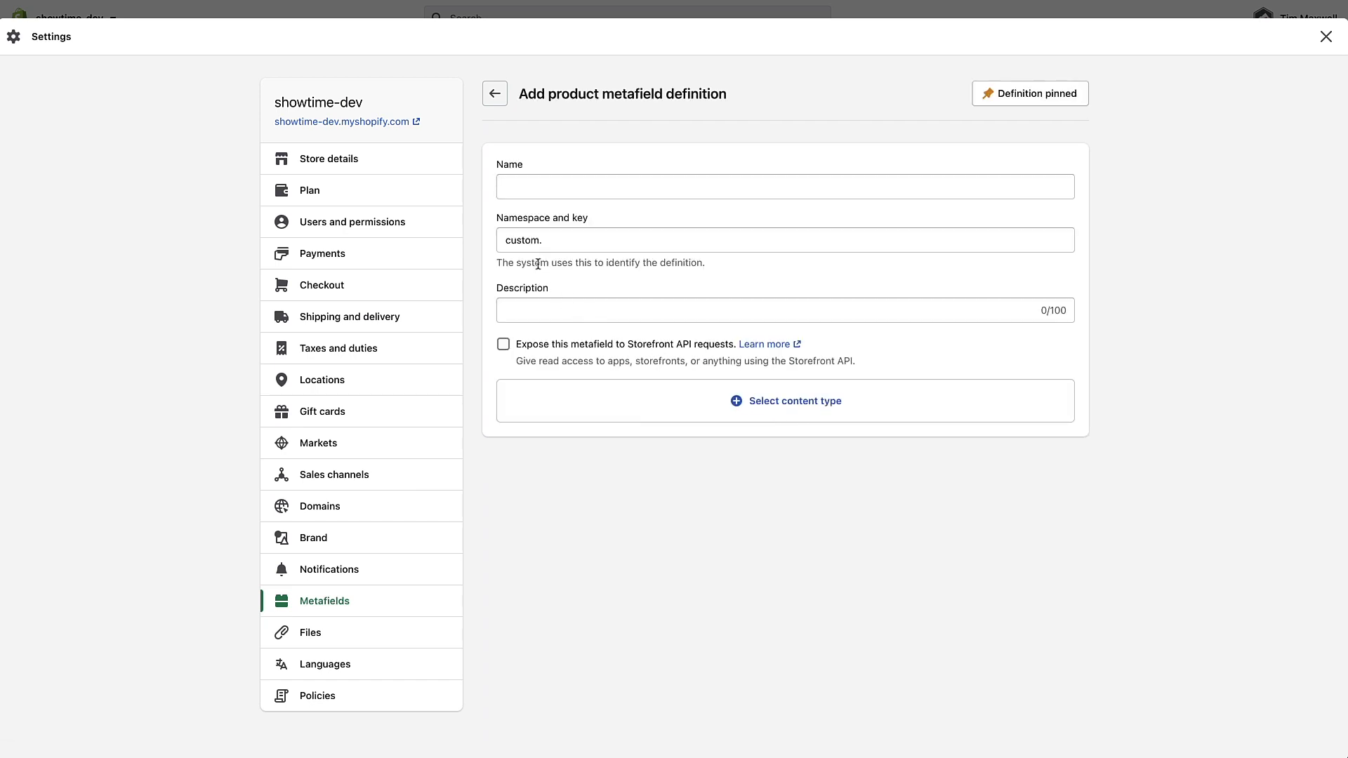
Name the definition 'Buy With Product' and change its namespace from custom to buy_with.
click(522, 187)
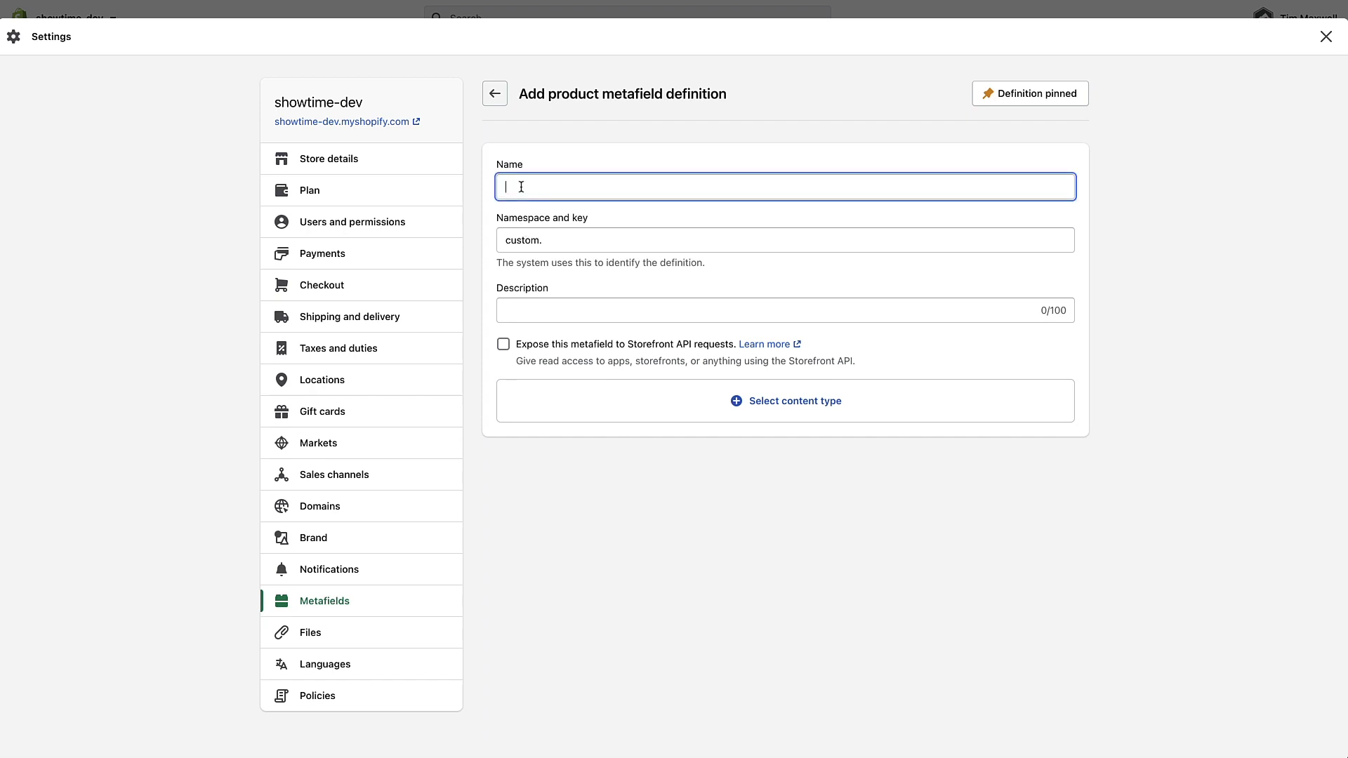
text(Buy )
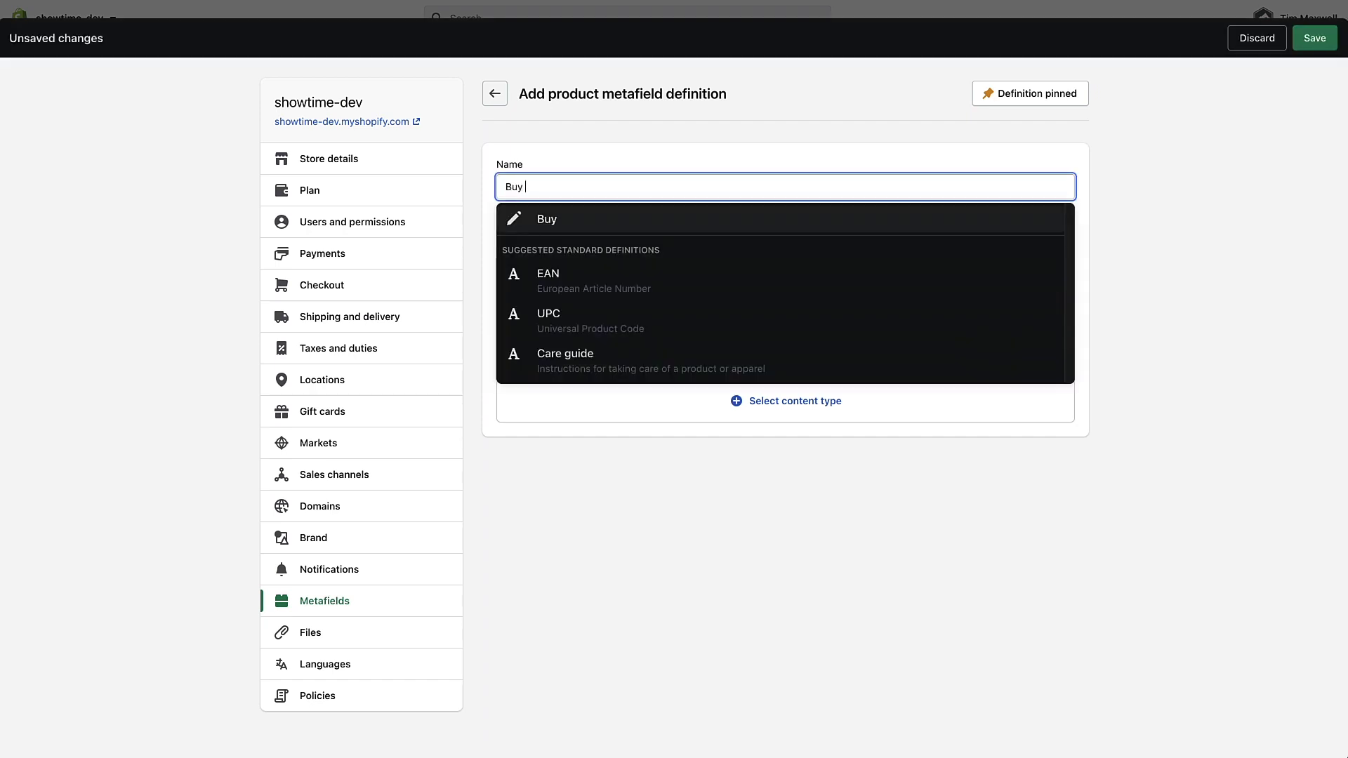
text(With Product)
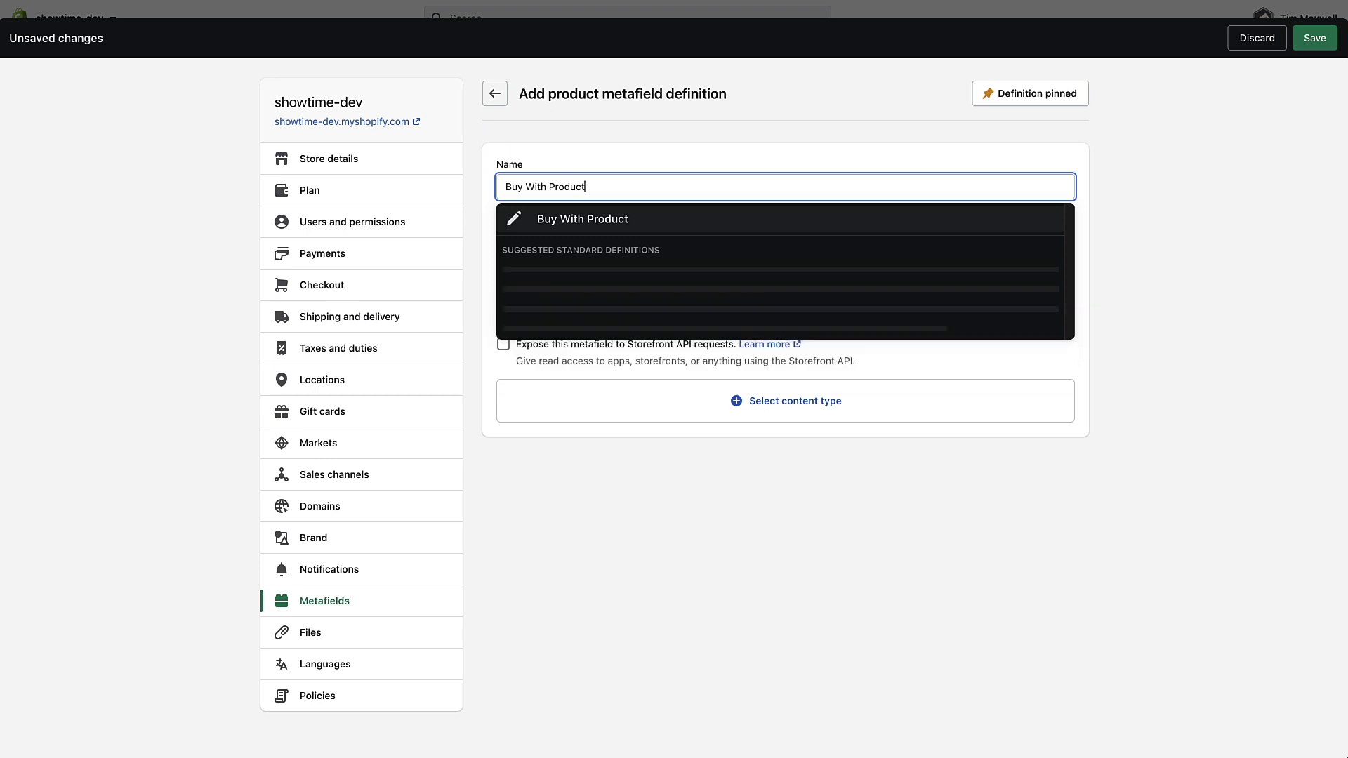
click(653, 147)
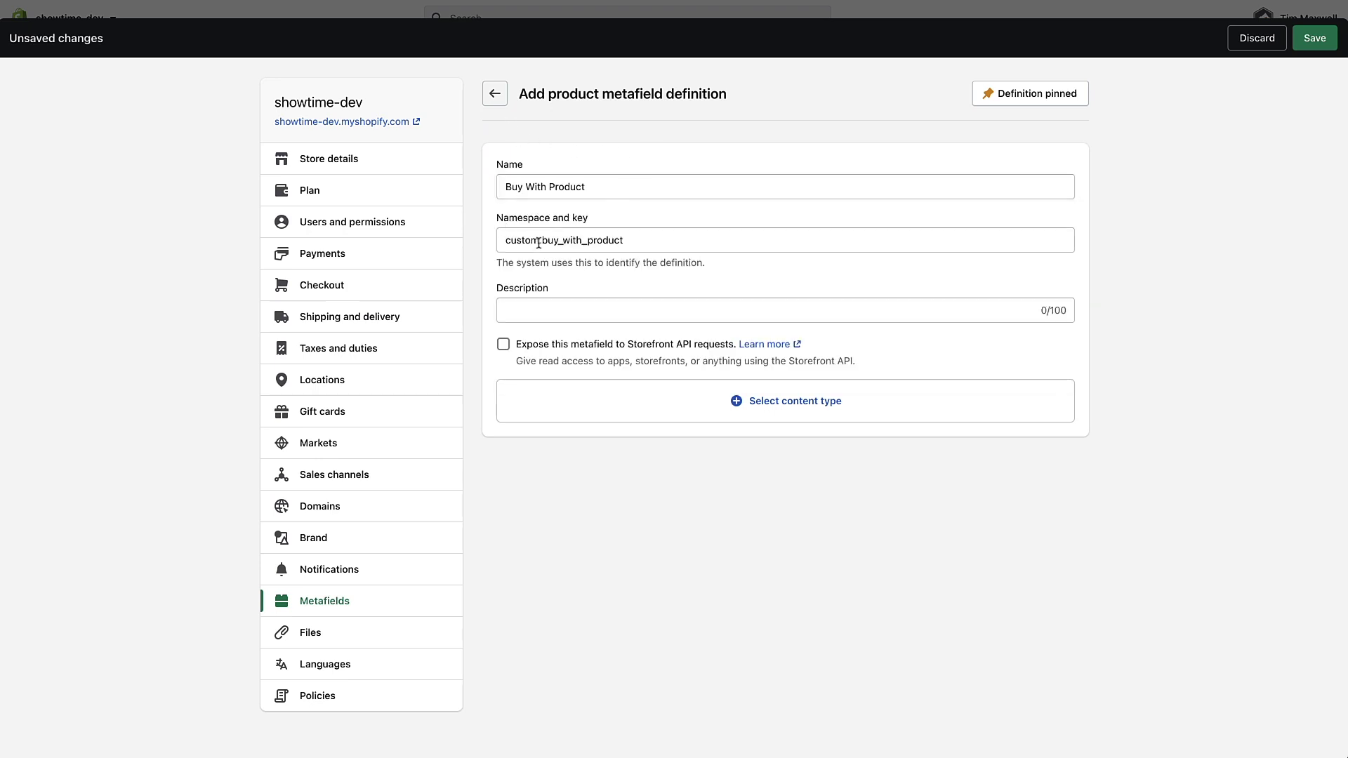
drag(539, 242, 501, 240)
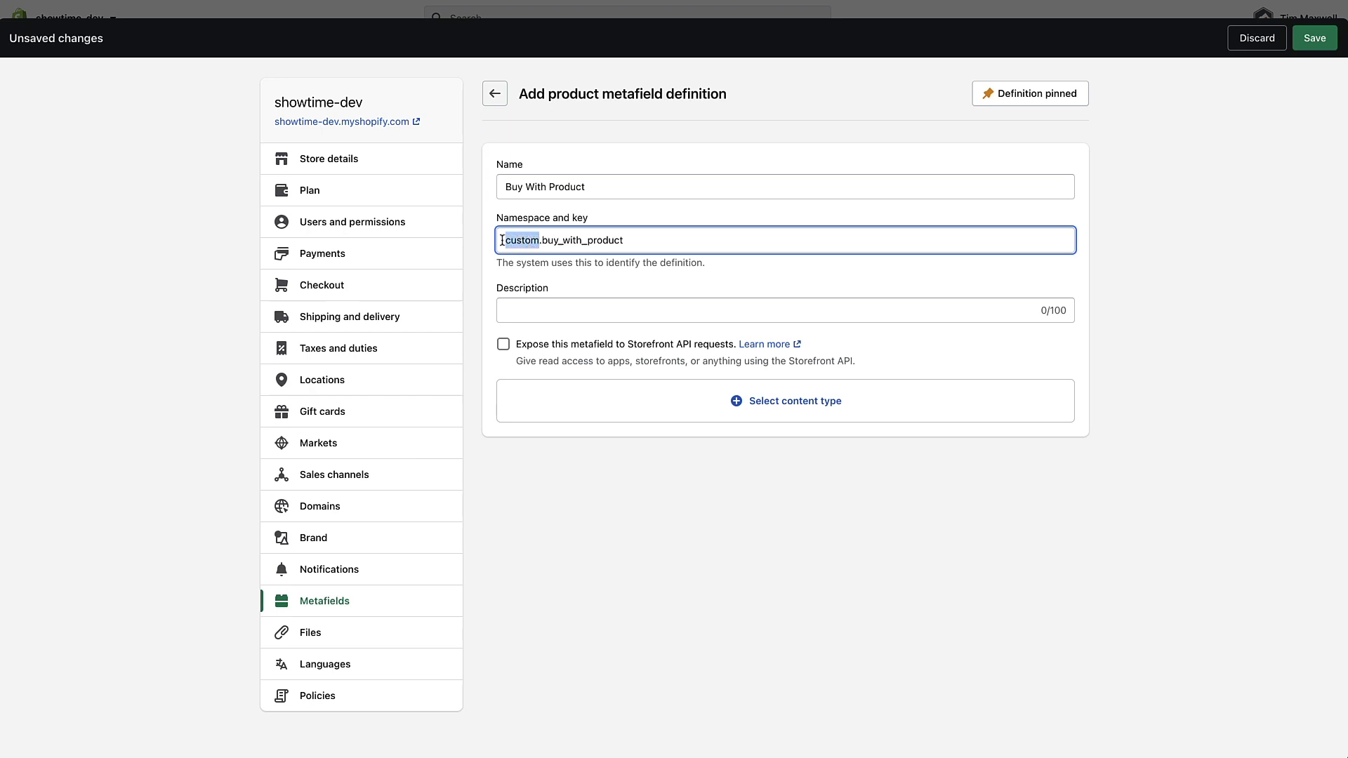
text(buyu)
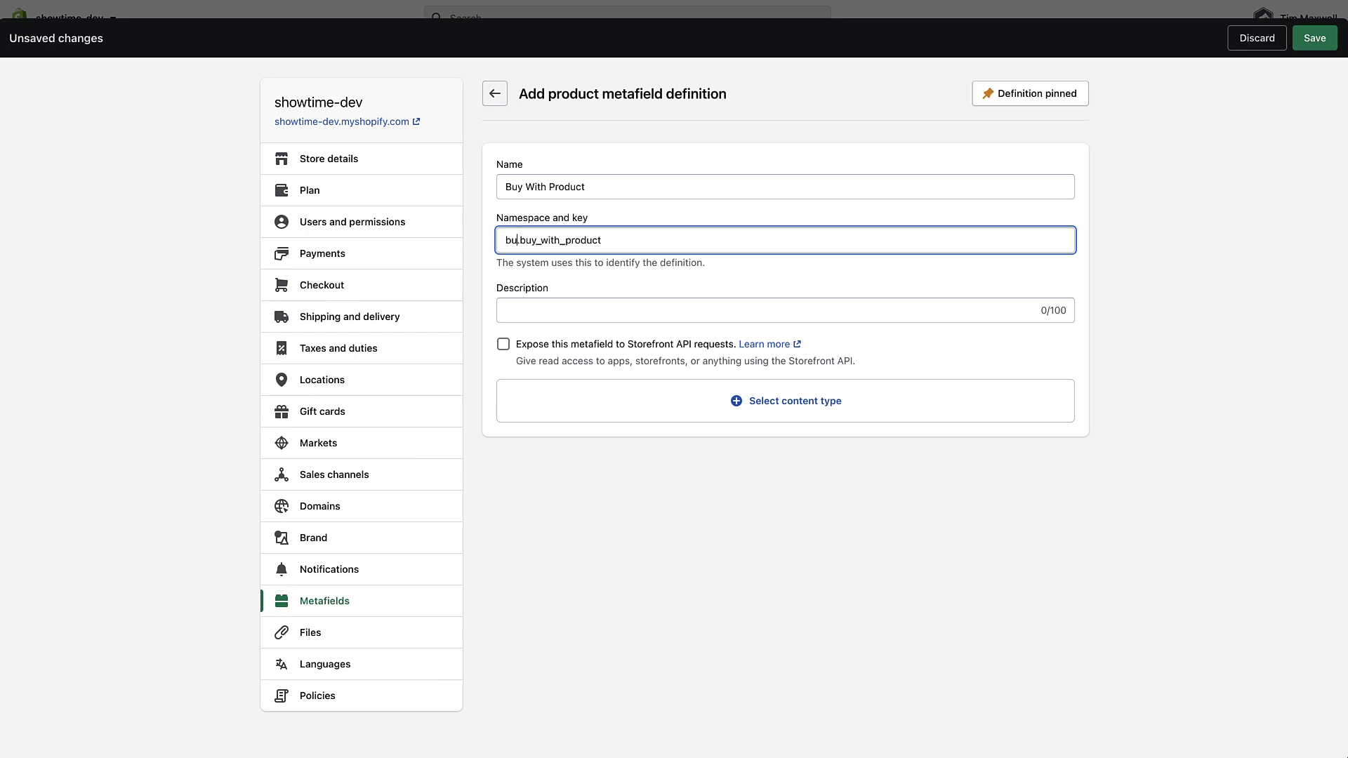
key(BackSpace)
text(_with)
drag(546, 241, 503, 242)
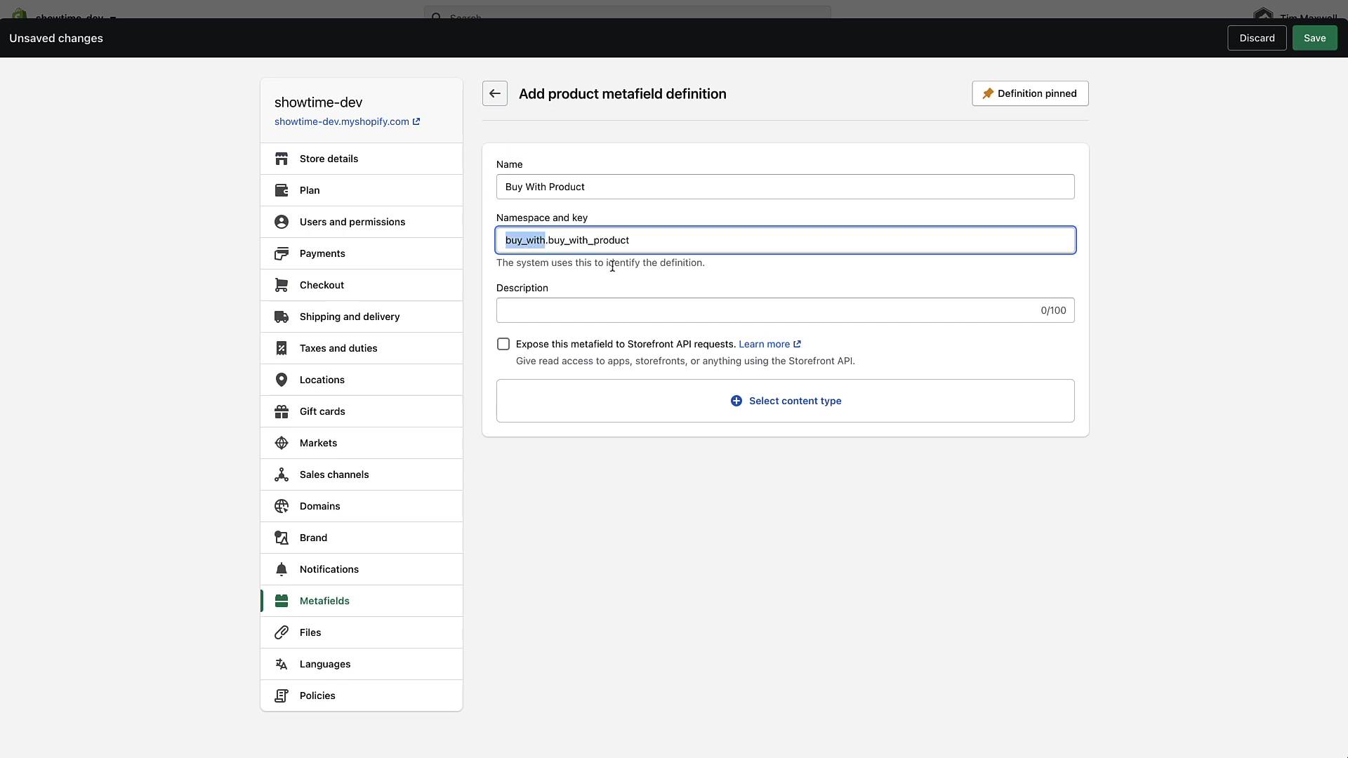
click(1155, 330)
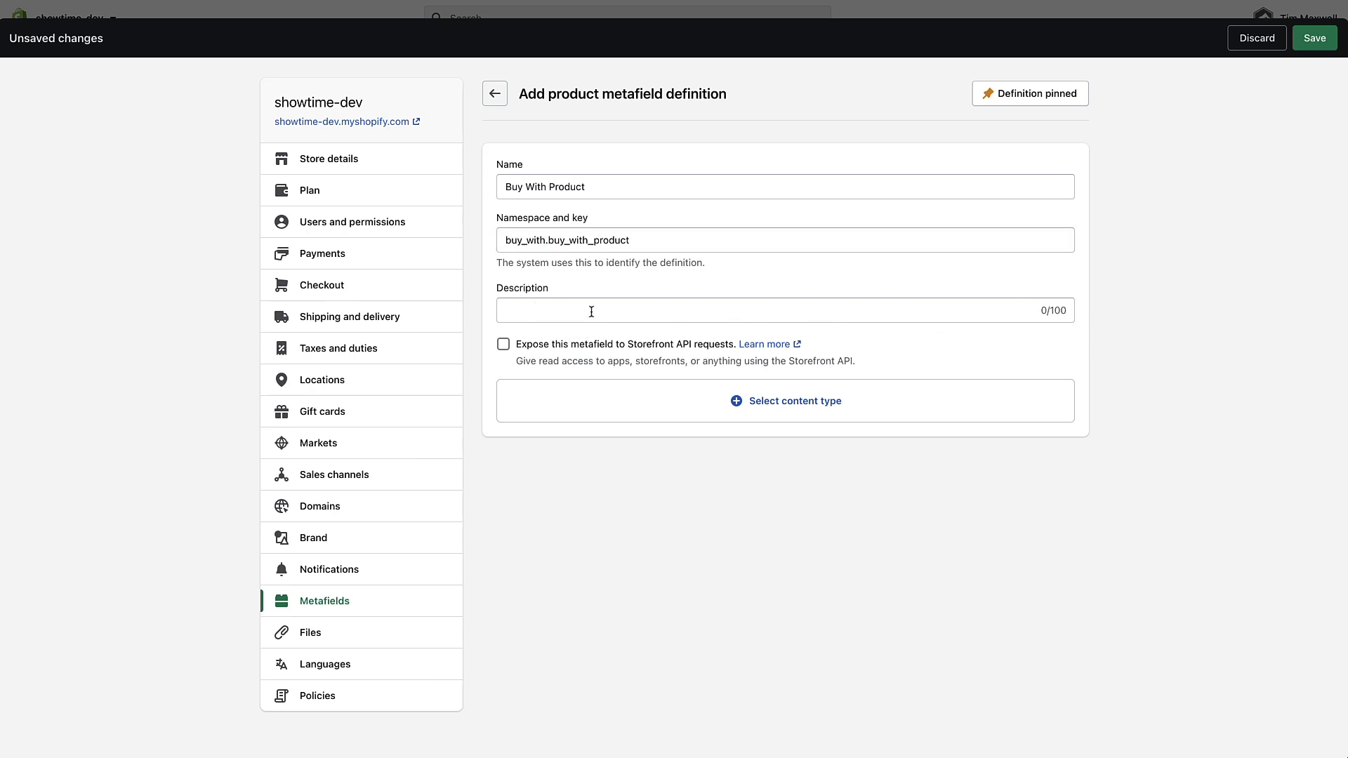
Leave the description blank, set the content type to Product, and save the definition.
click(545, 309)
click(1208, 499)
click(813, 403)
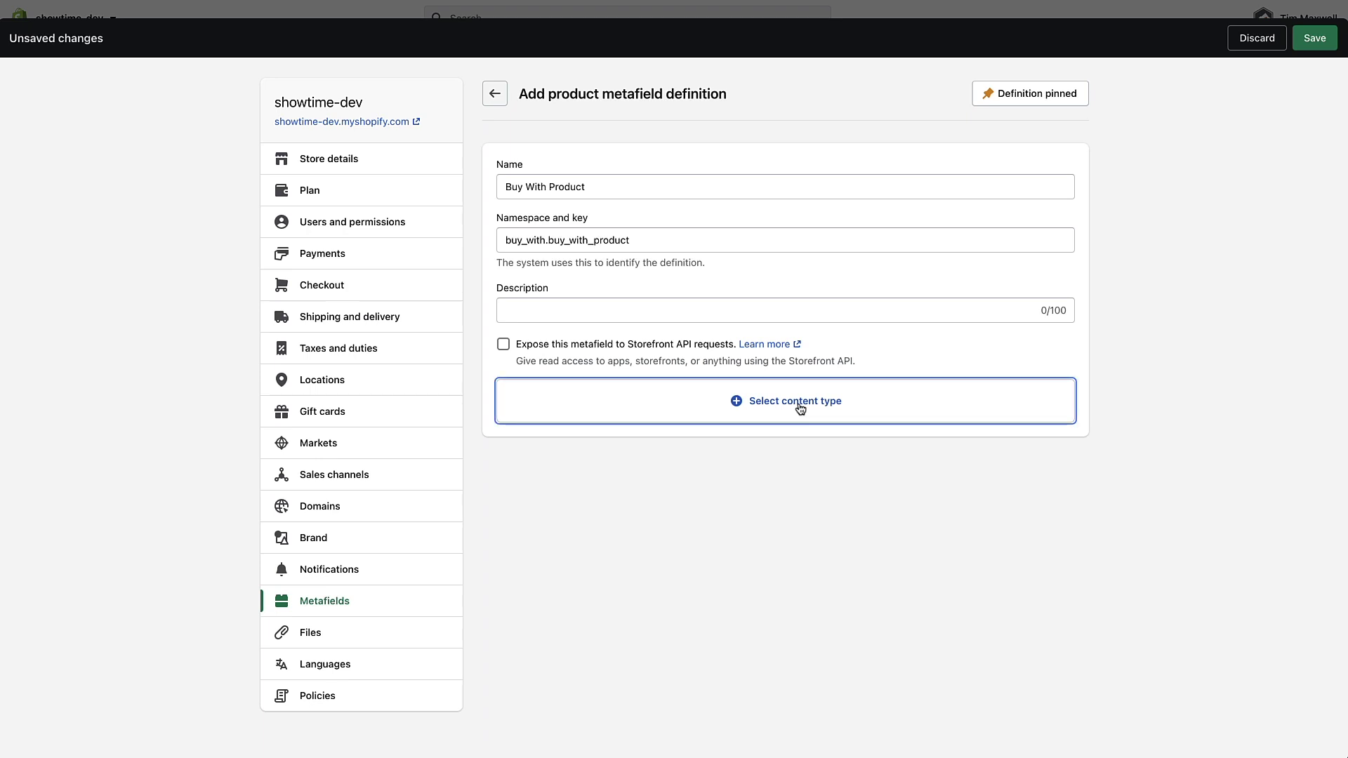
scroll(581, 167, down, 5)
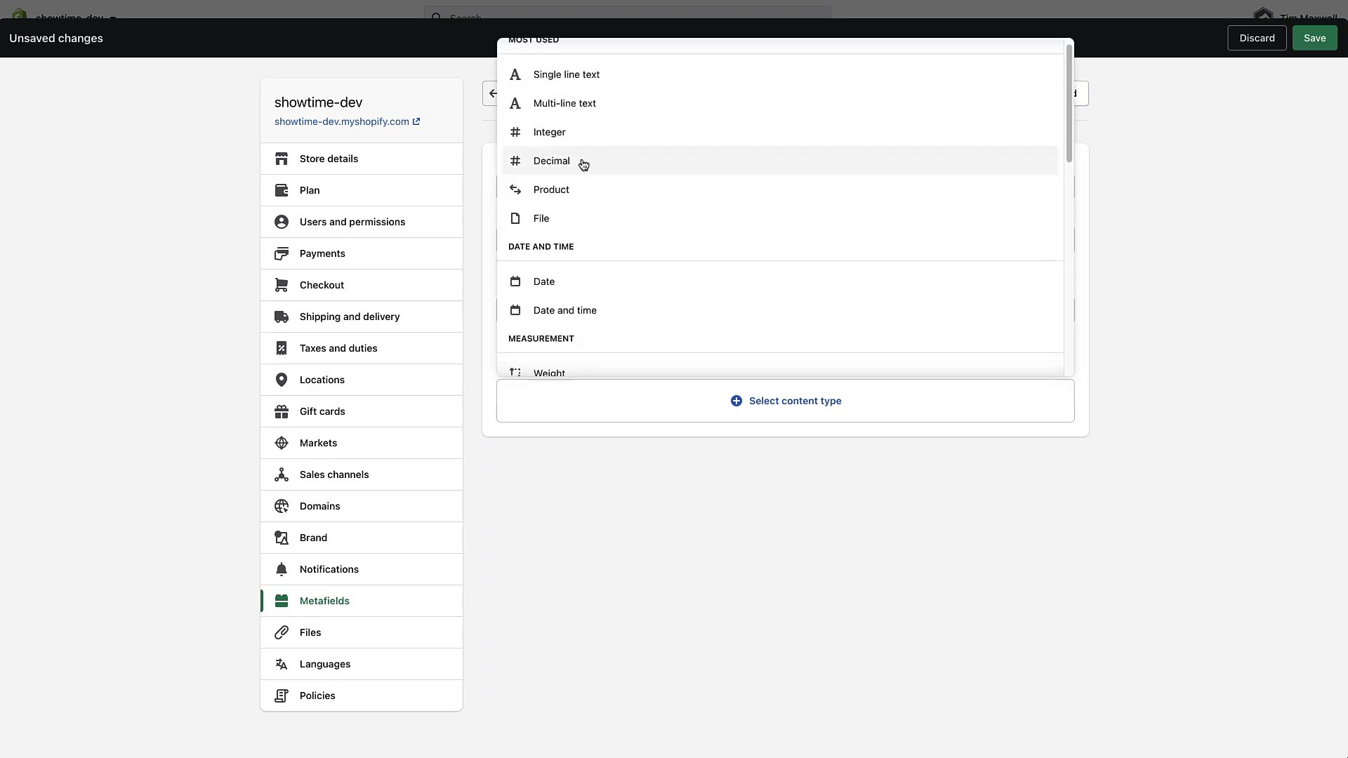
scroll(609, 214, down, 3)
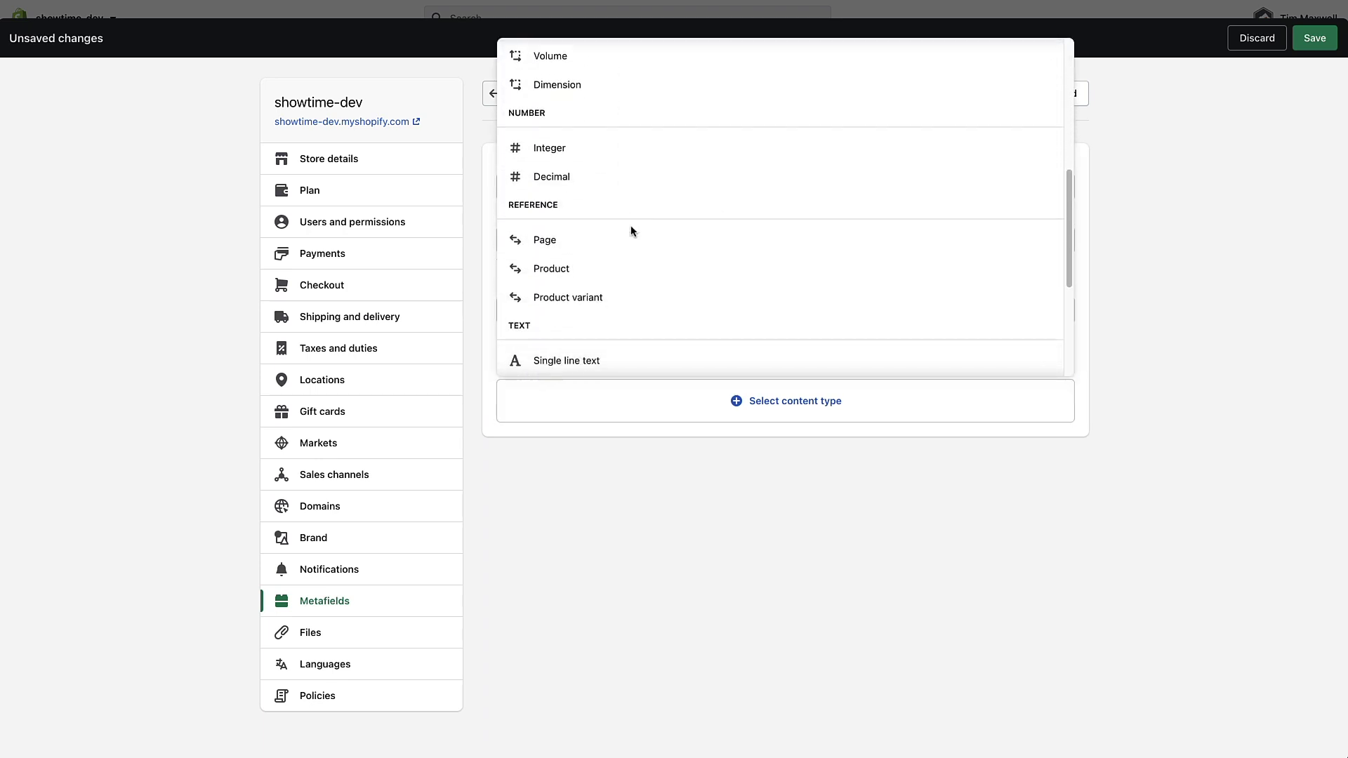
click(557, 264)
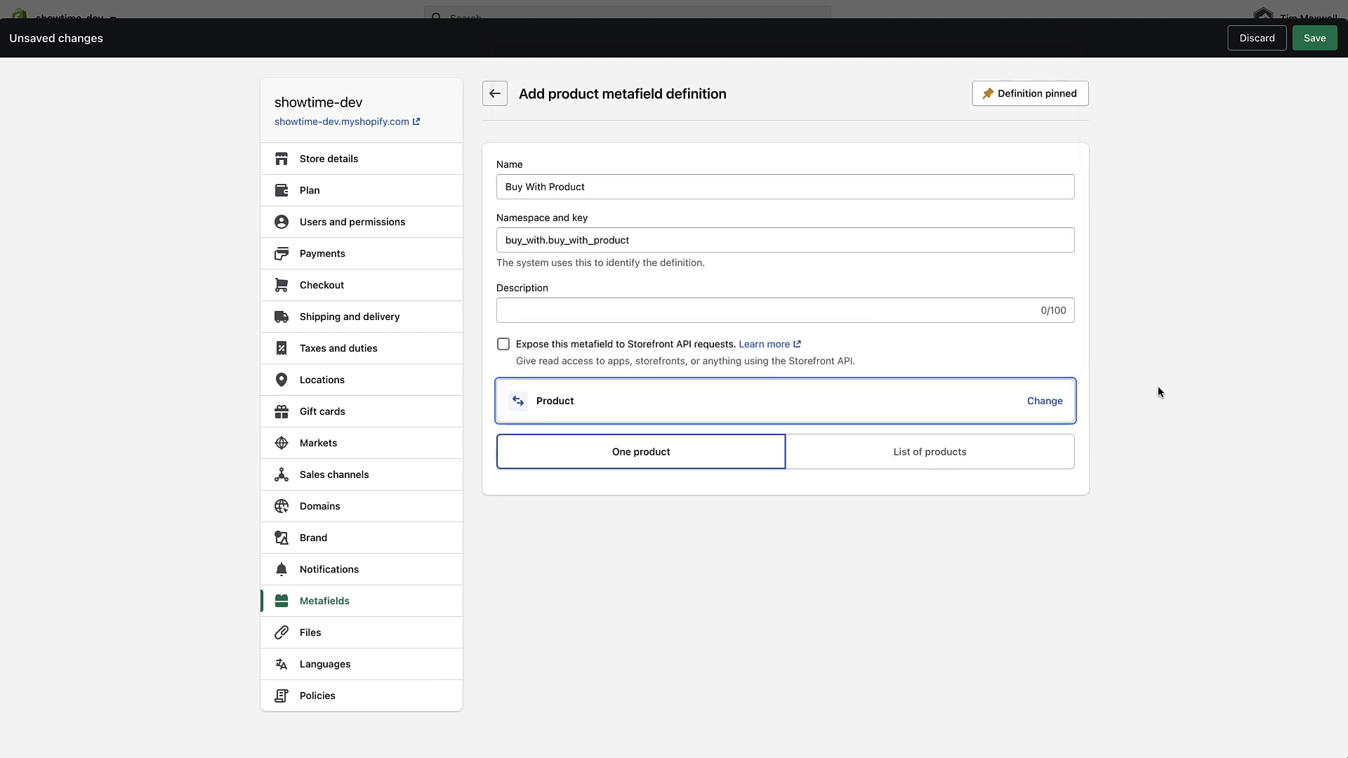
click(1315, 38)
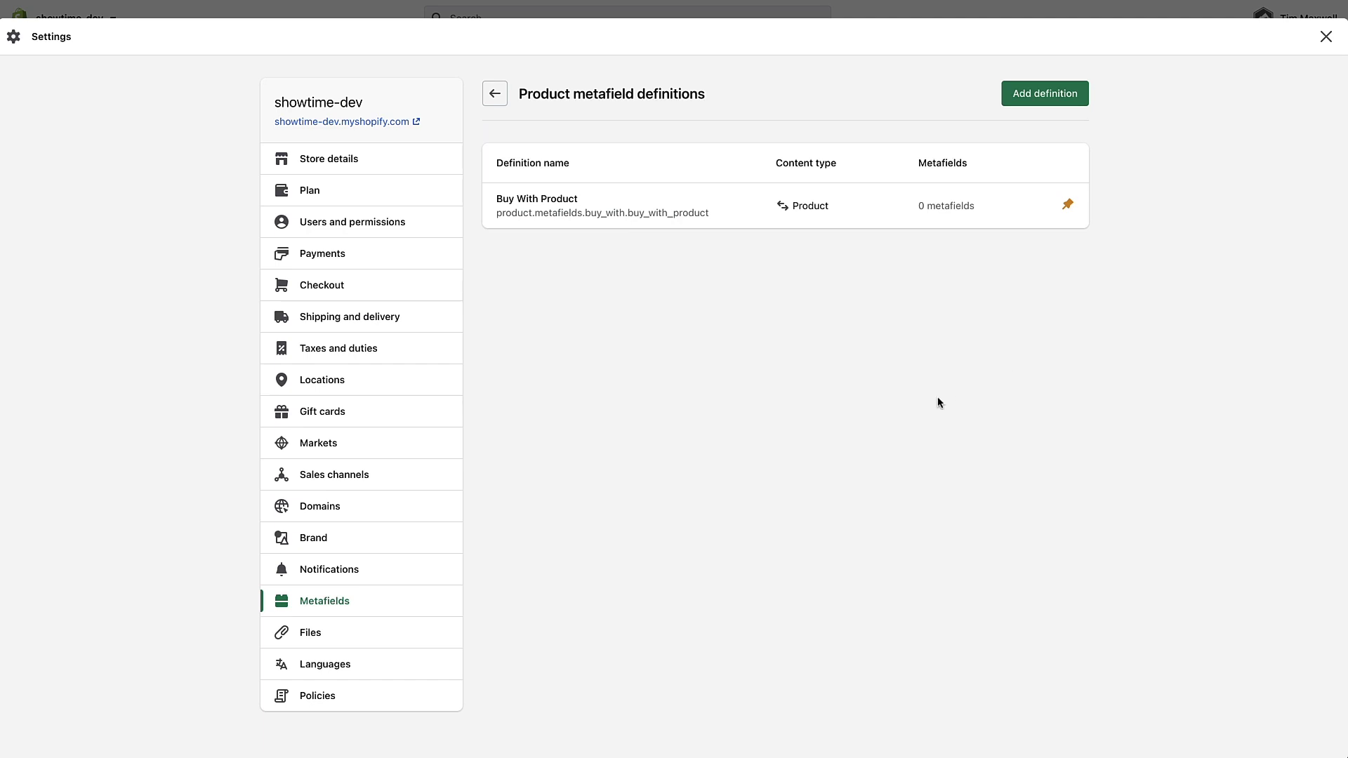
click(1054, 99)
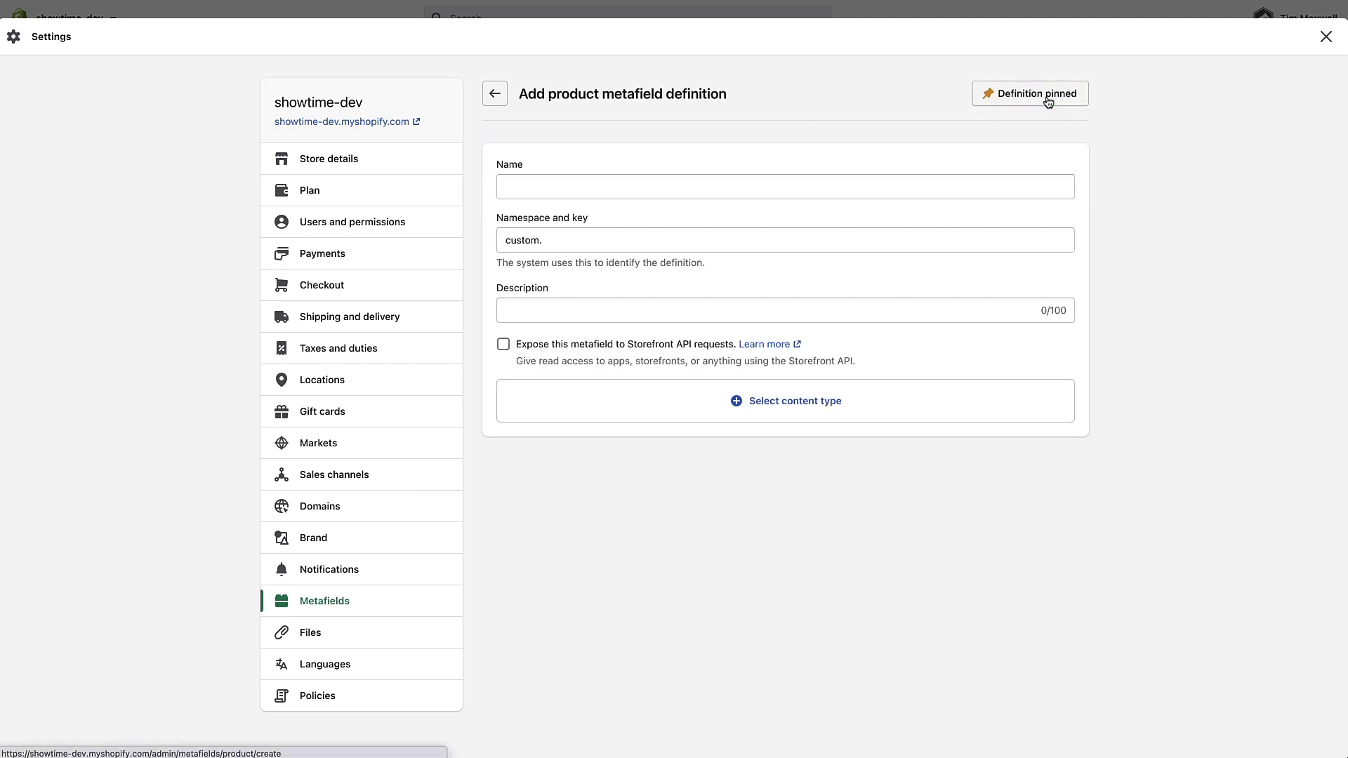
Name the second definition 'Buy With Variant' with namespace buy_with.
click(603, 186)
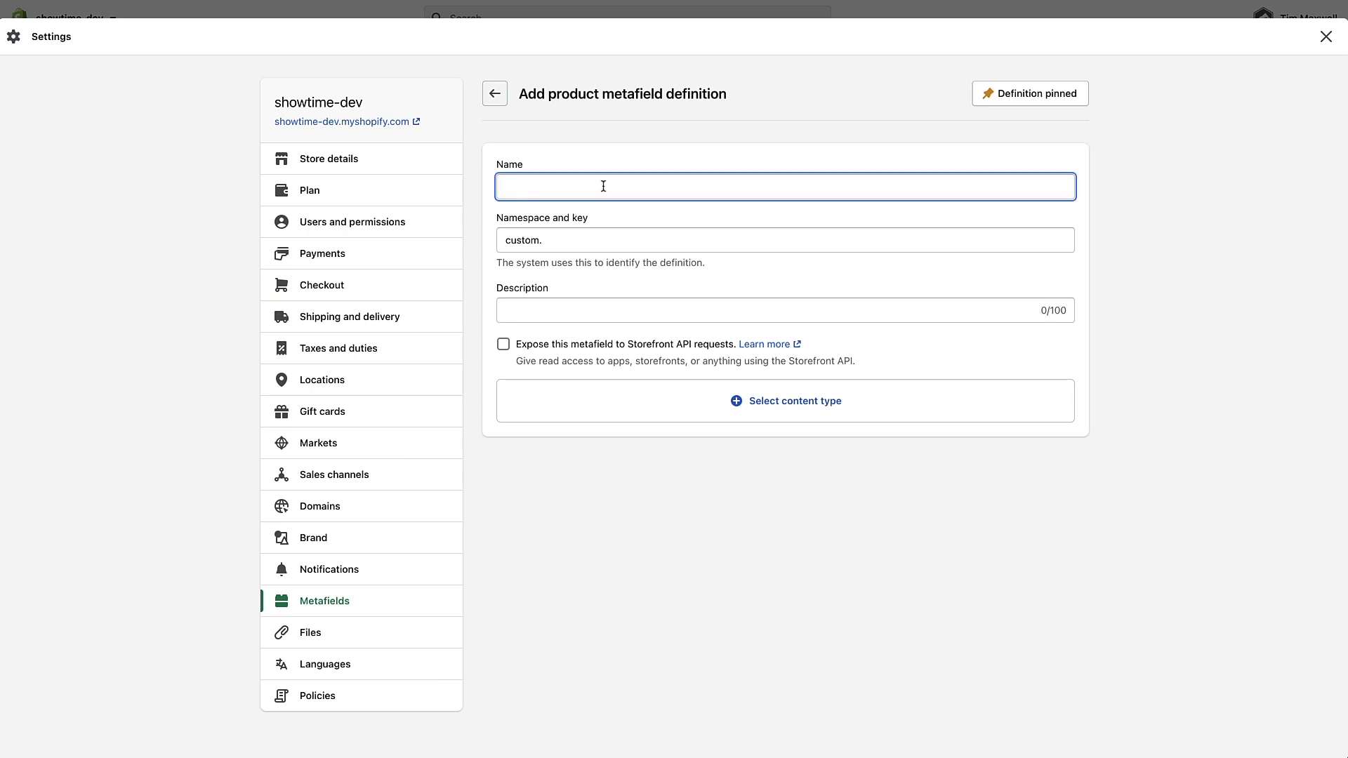
text(Buy With )
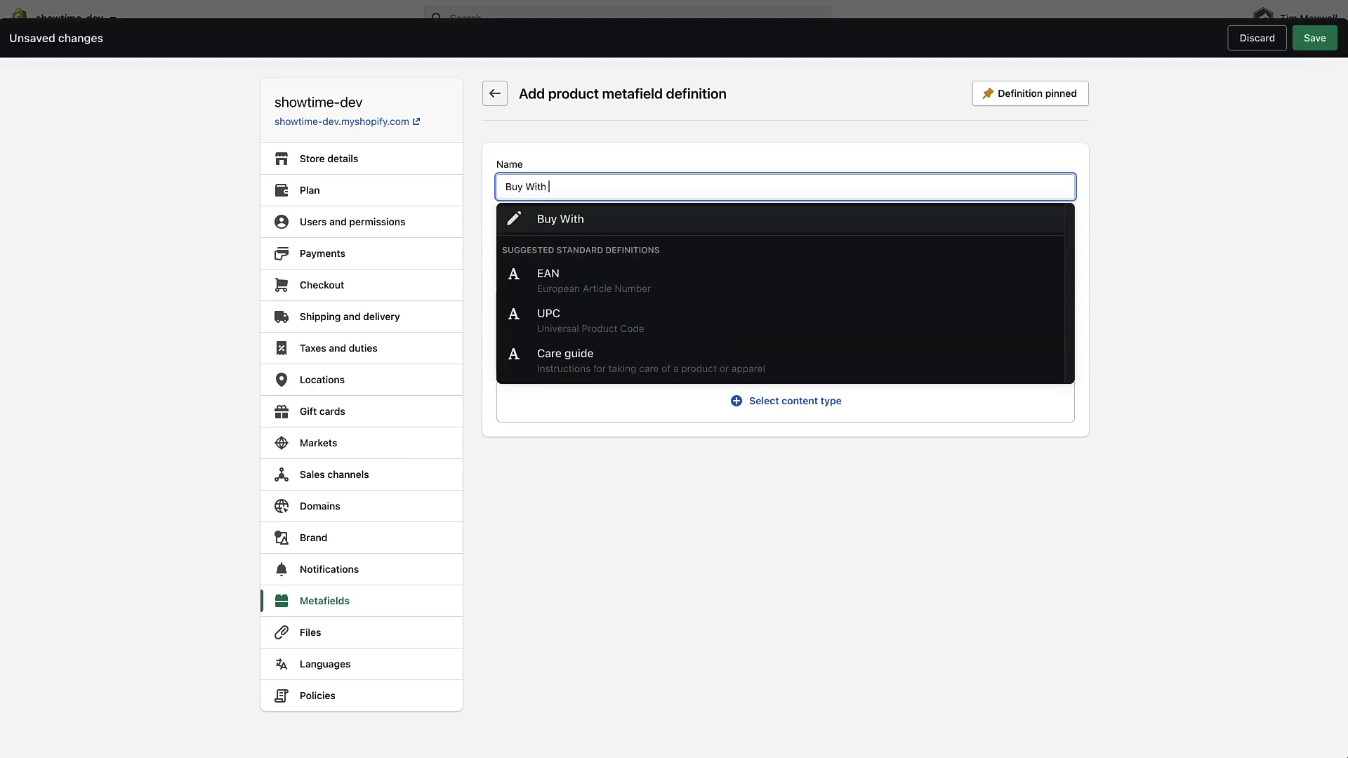
text(Wariant)
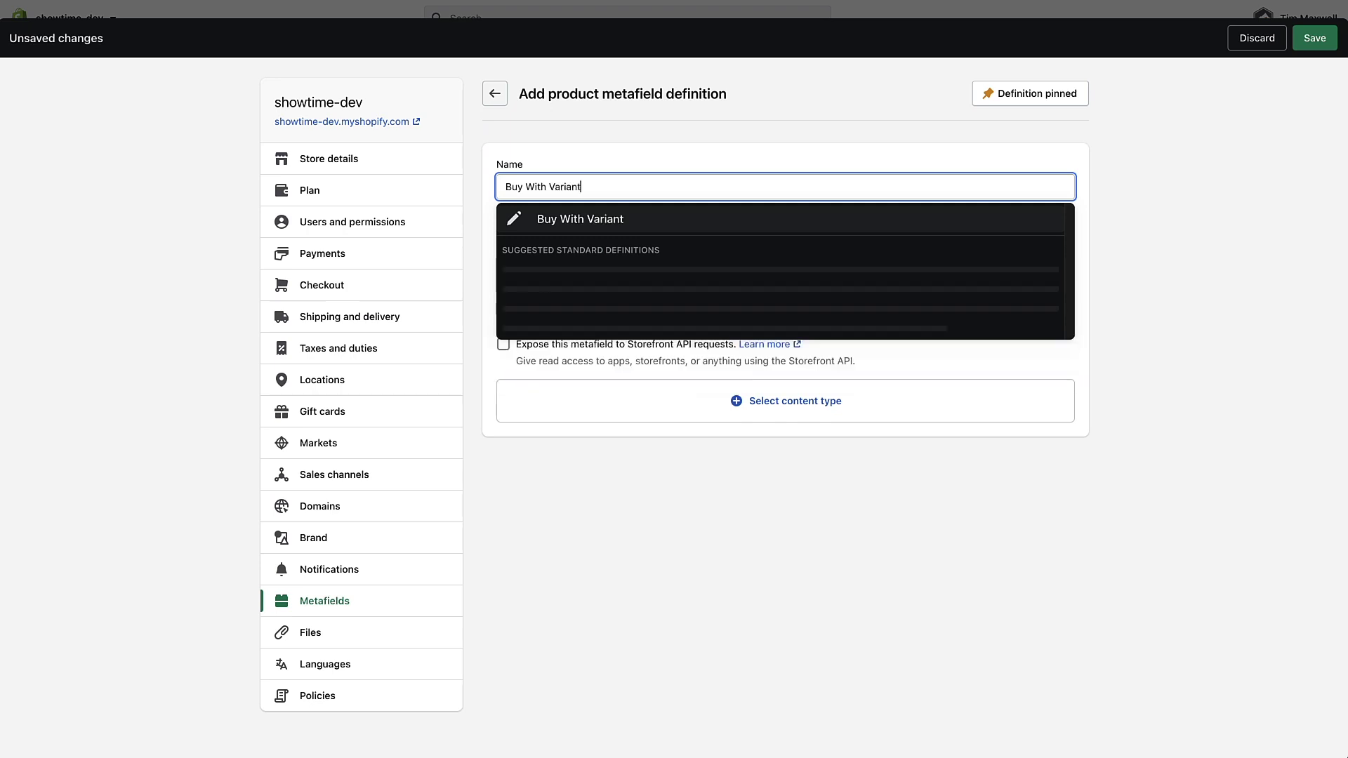
click(1220, 204)
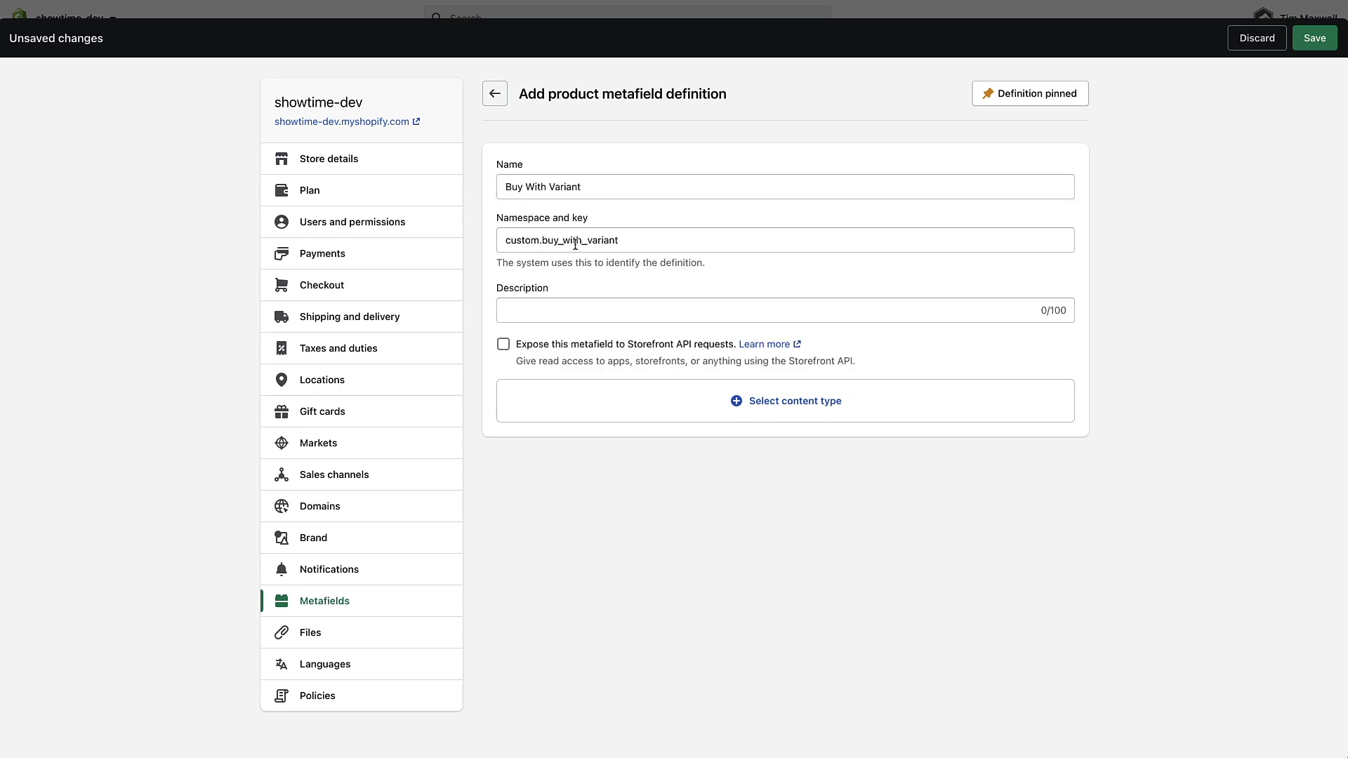
drag(539, 242, 500, 242)
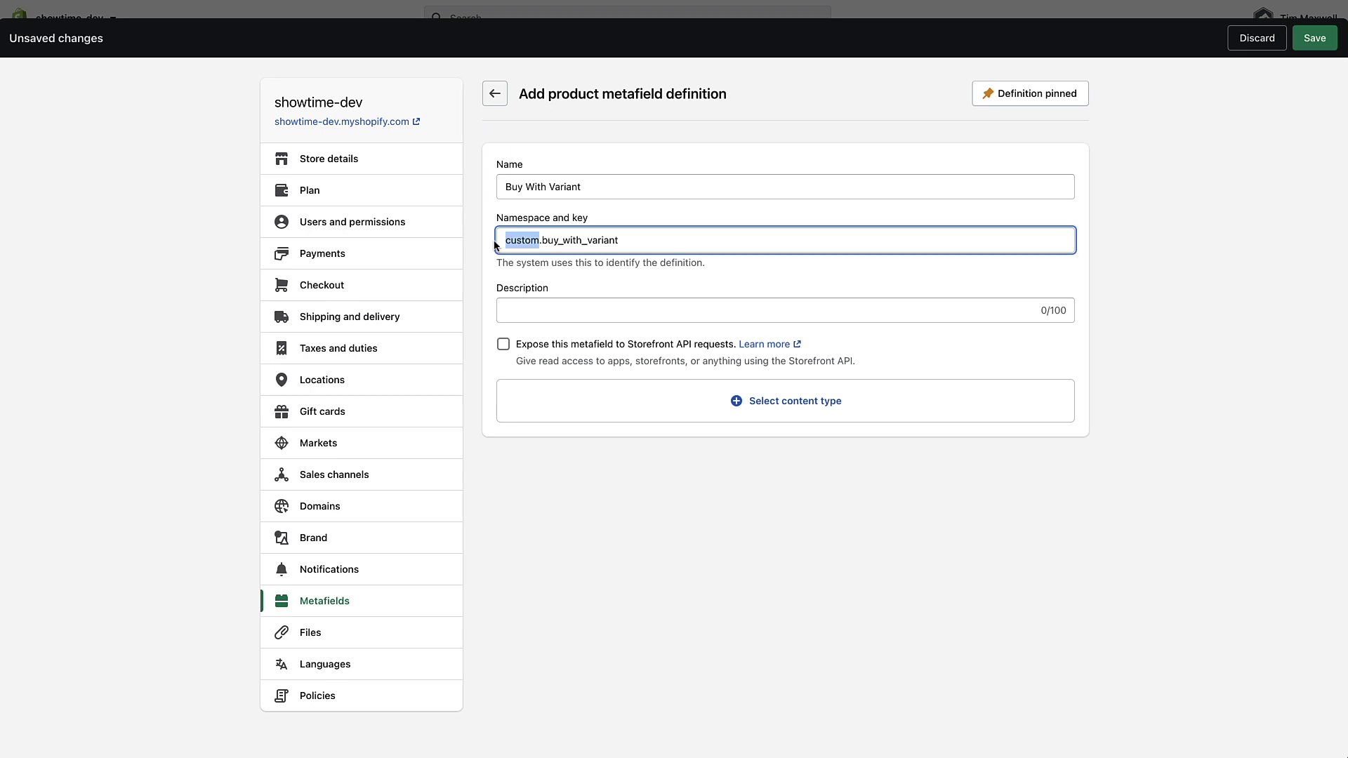
text(buy_with)
Set the content type to Product variant and save the Buy With Variant definition.
click(582, 309)
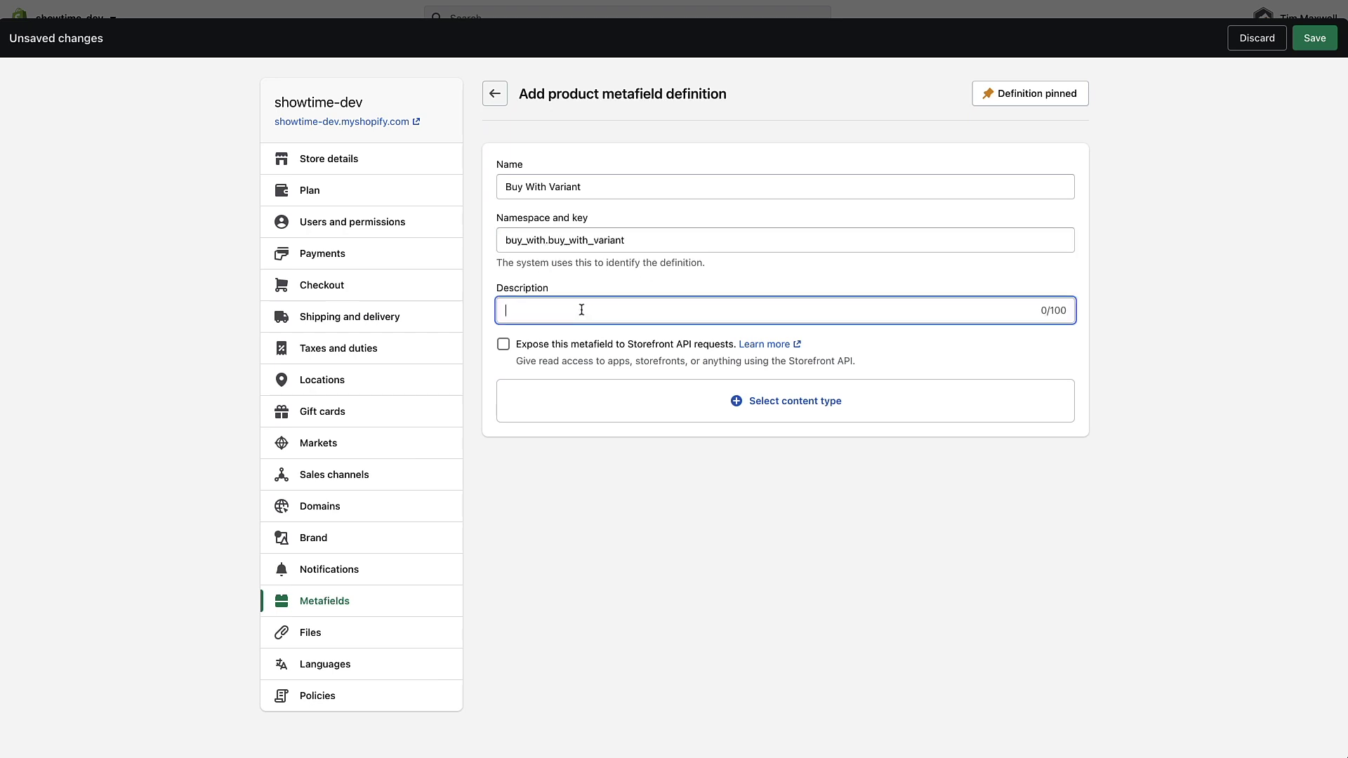
click(788, 412)
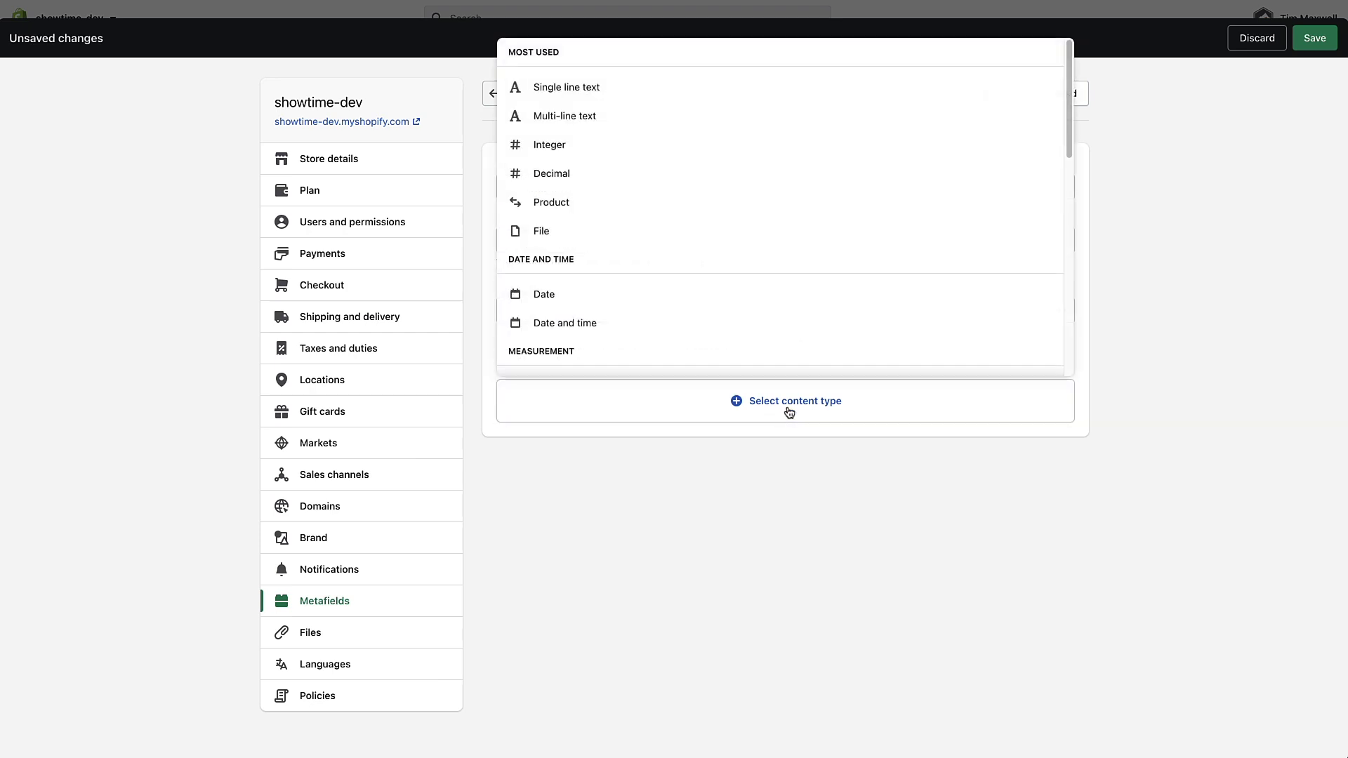
scroll(696, 281, down, 1)
scroll(685, 246, down, 6)
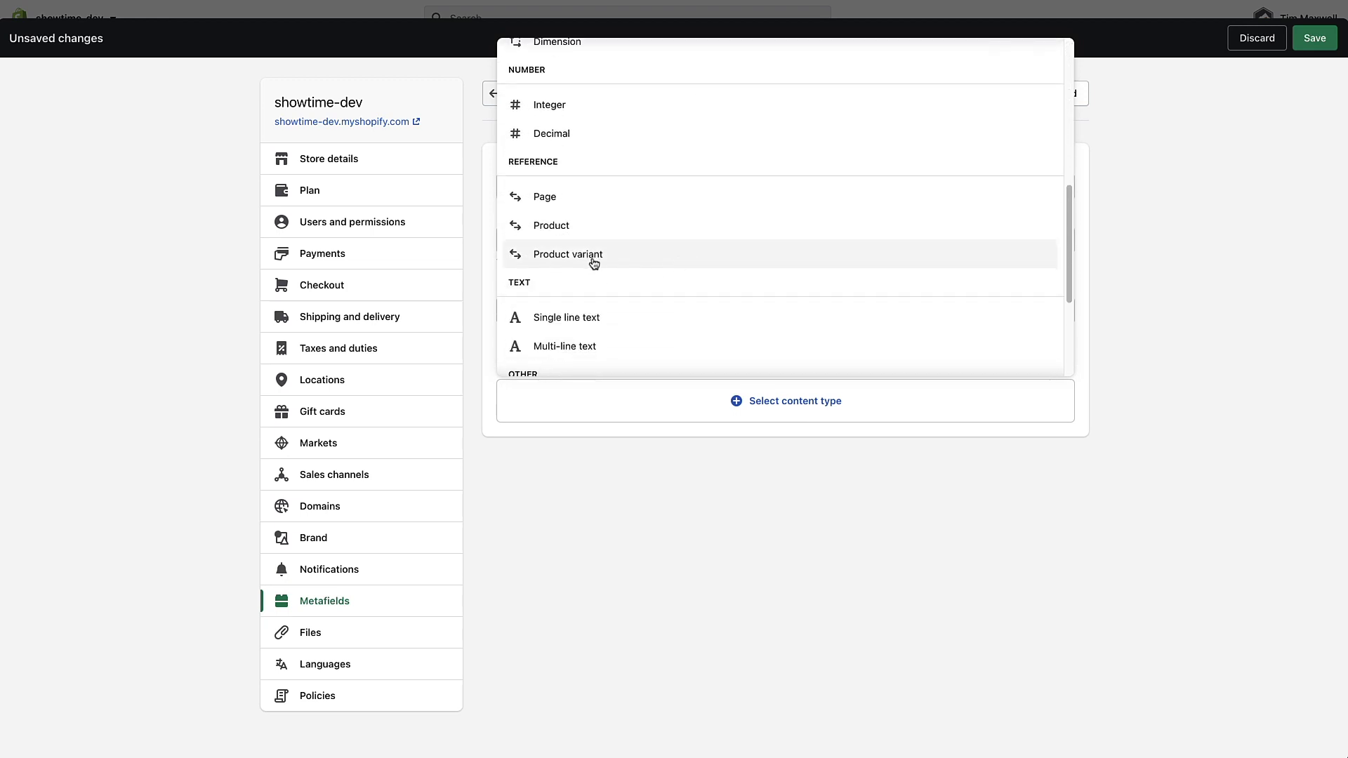
click(563, 256)
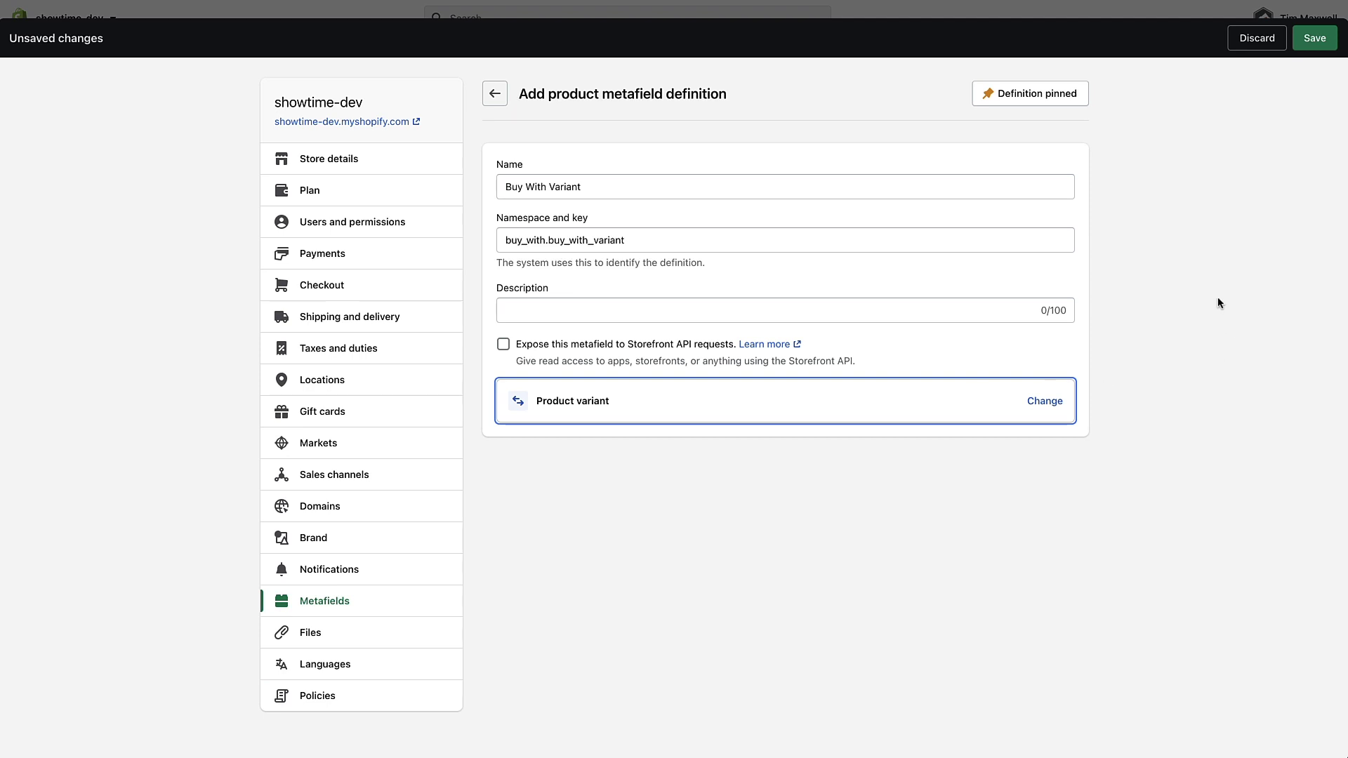
click(1318, 43)
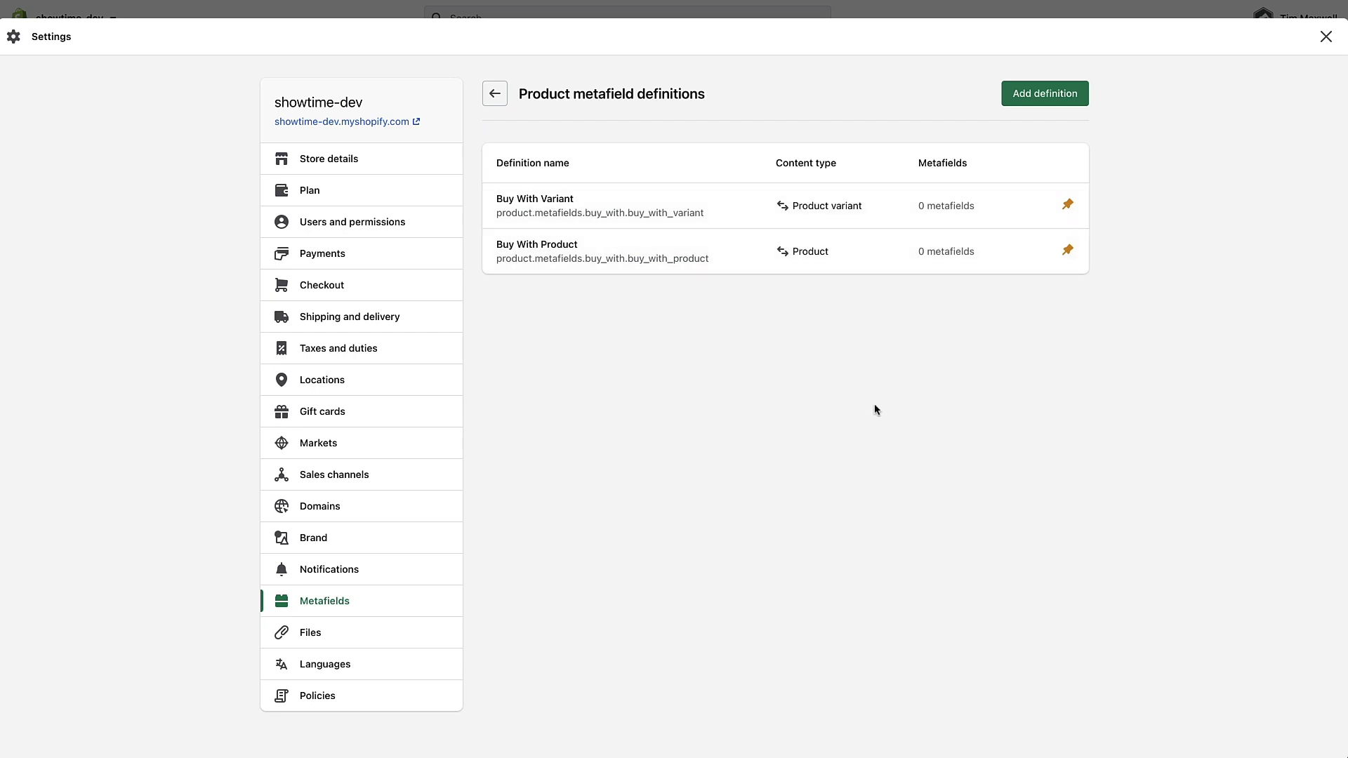
Close Settings, check the product's Metafields card, and view Blue Bowl with Handle on the storefront.
click(1325, 40)
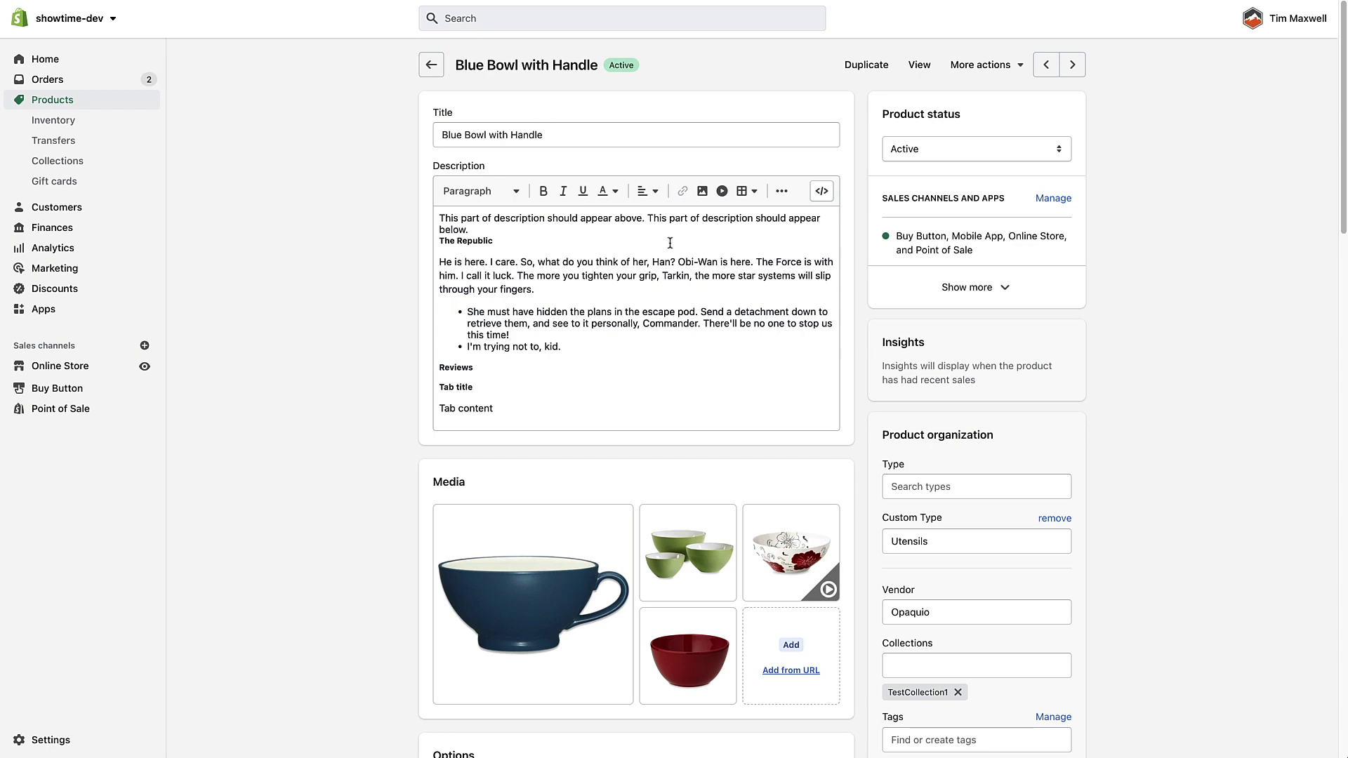
scroll(1123, 374, down, 20)
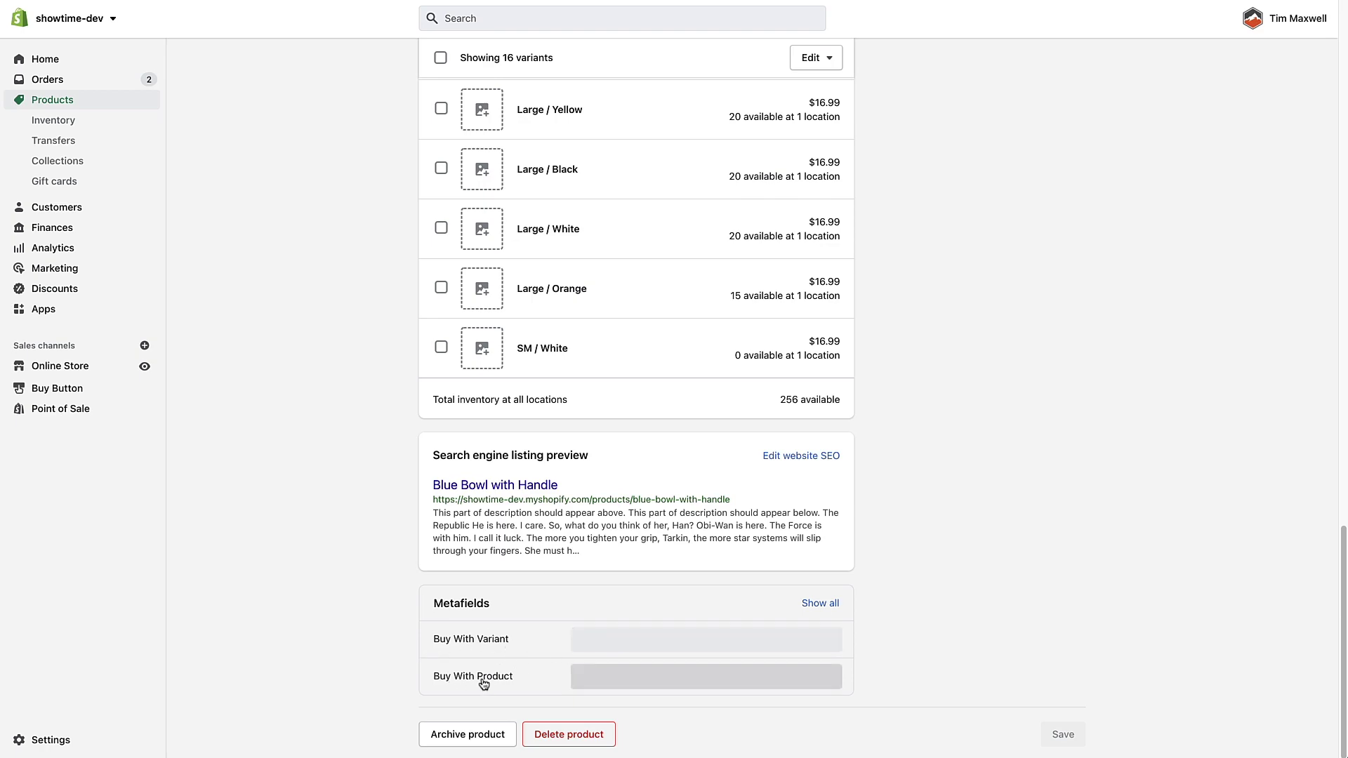
scroll(1137, 472, up, 20)
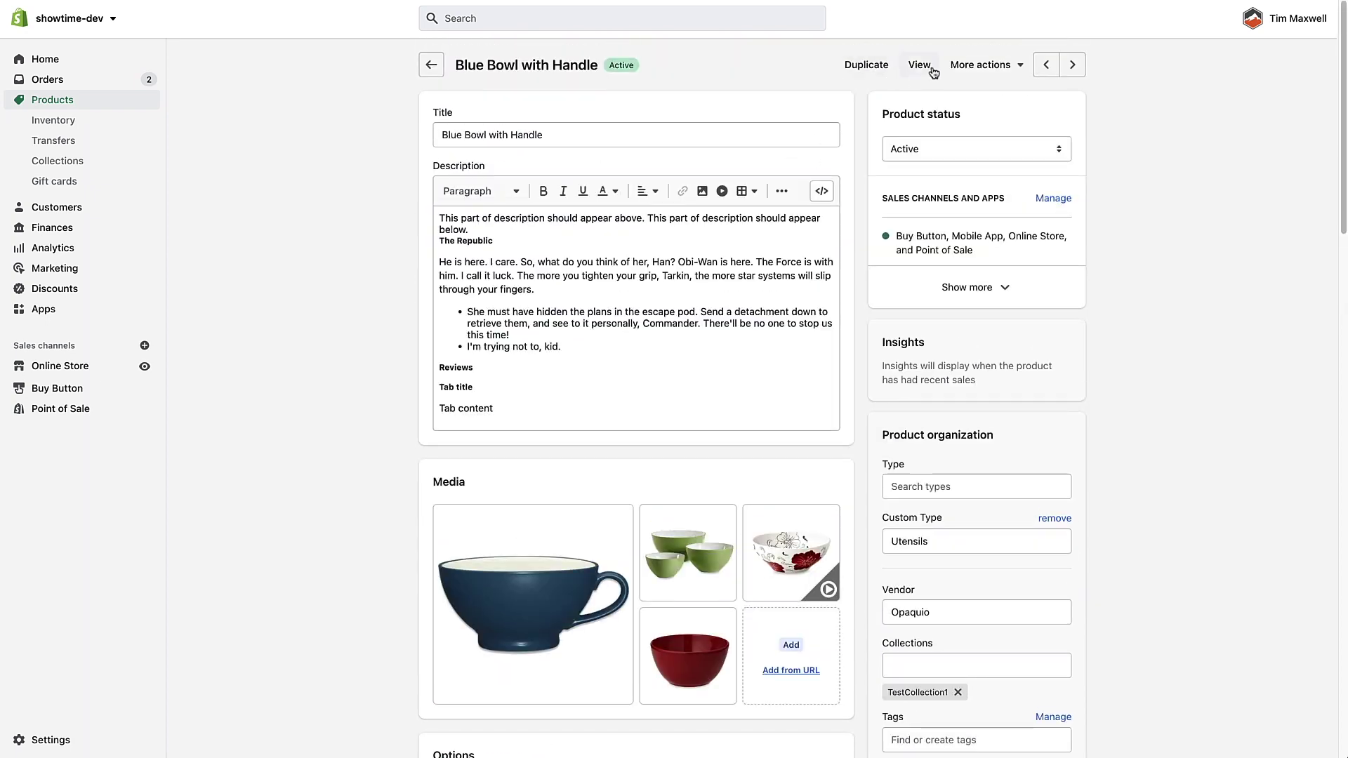
click(917, 69)
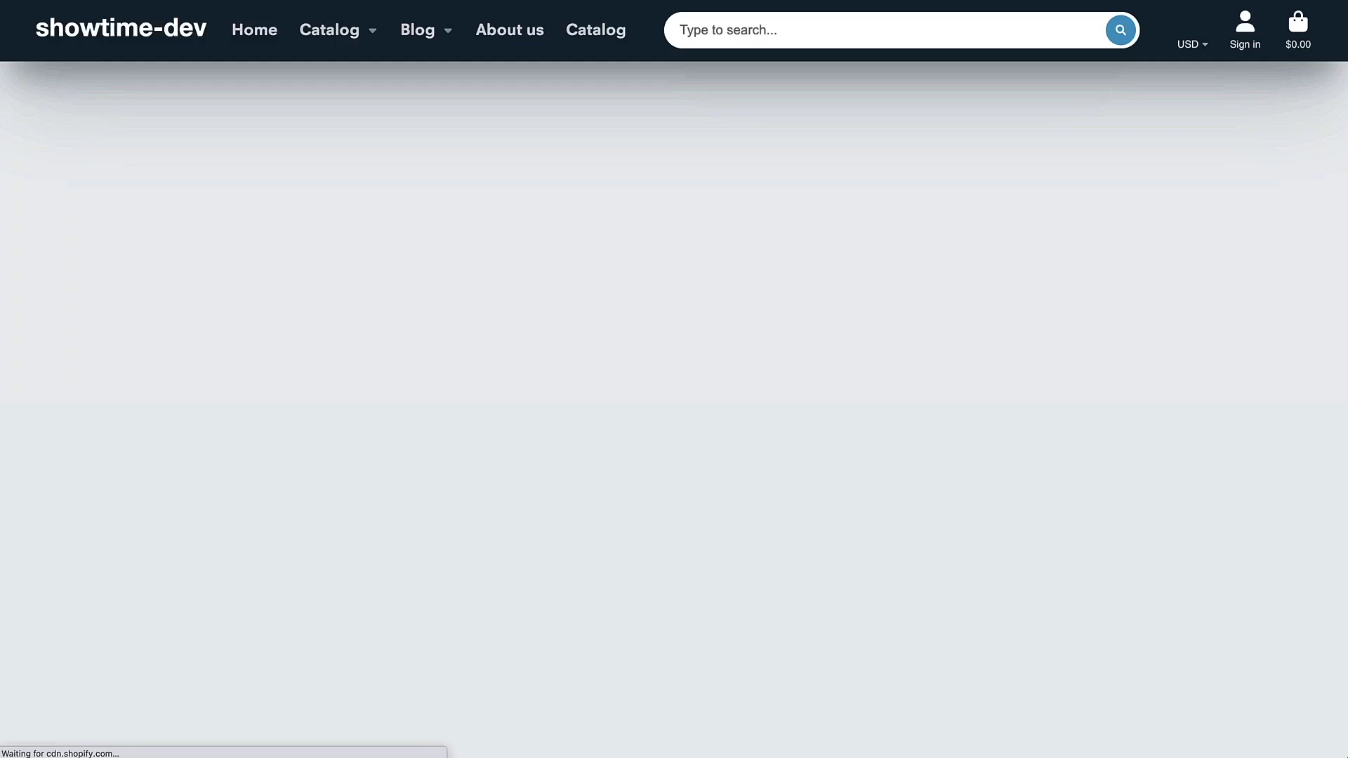
Dismiss the Subscribe to our emails popup on the Blue Bowl with Handle storefront page.
scroll(1245, 334, down, 3)
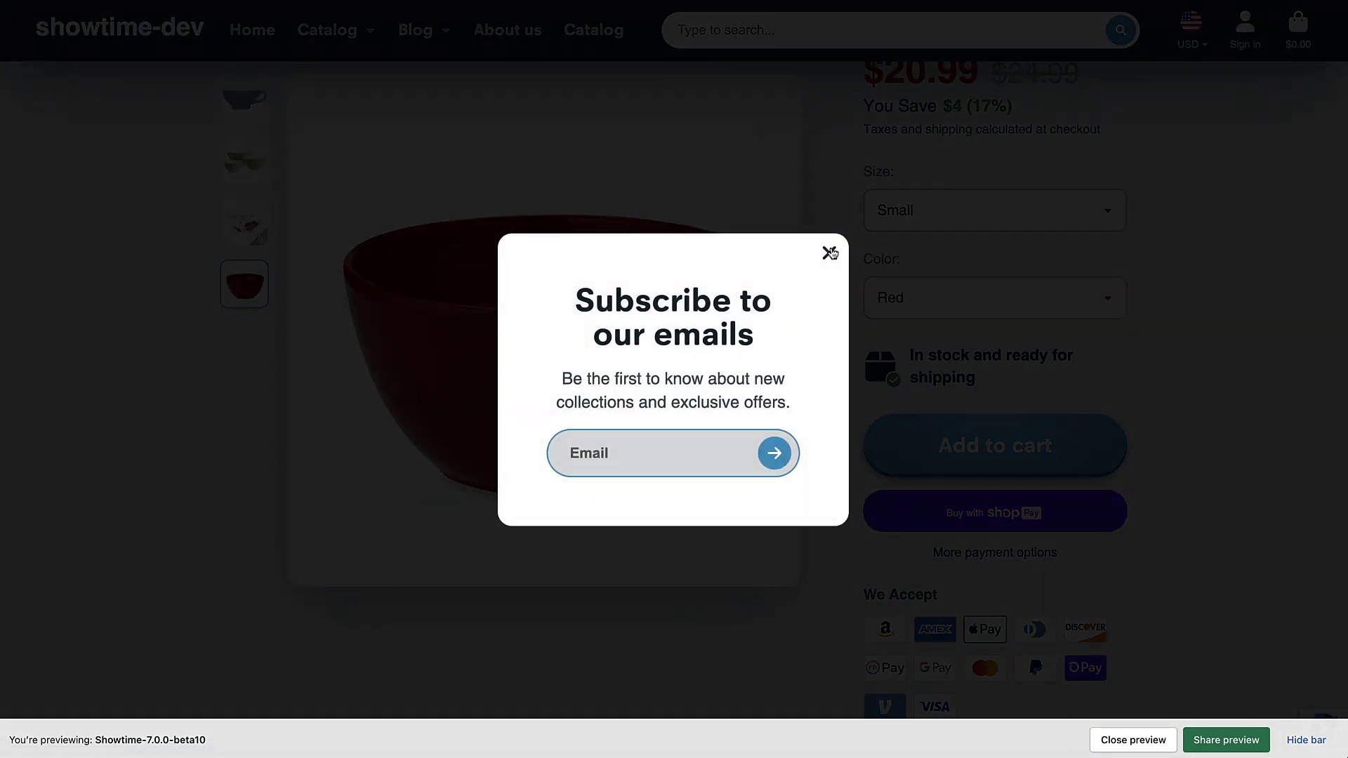
click(830, 253)
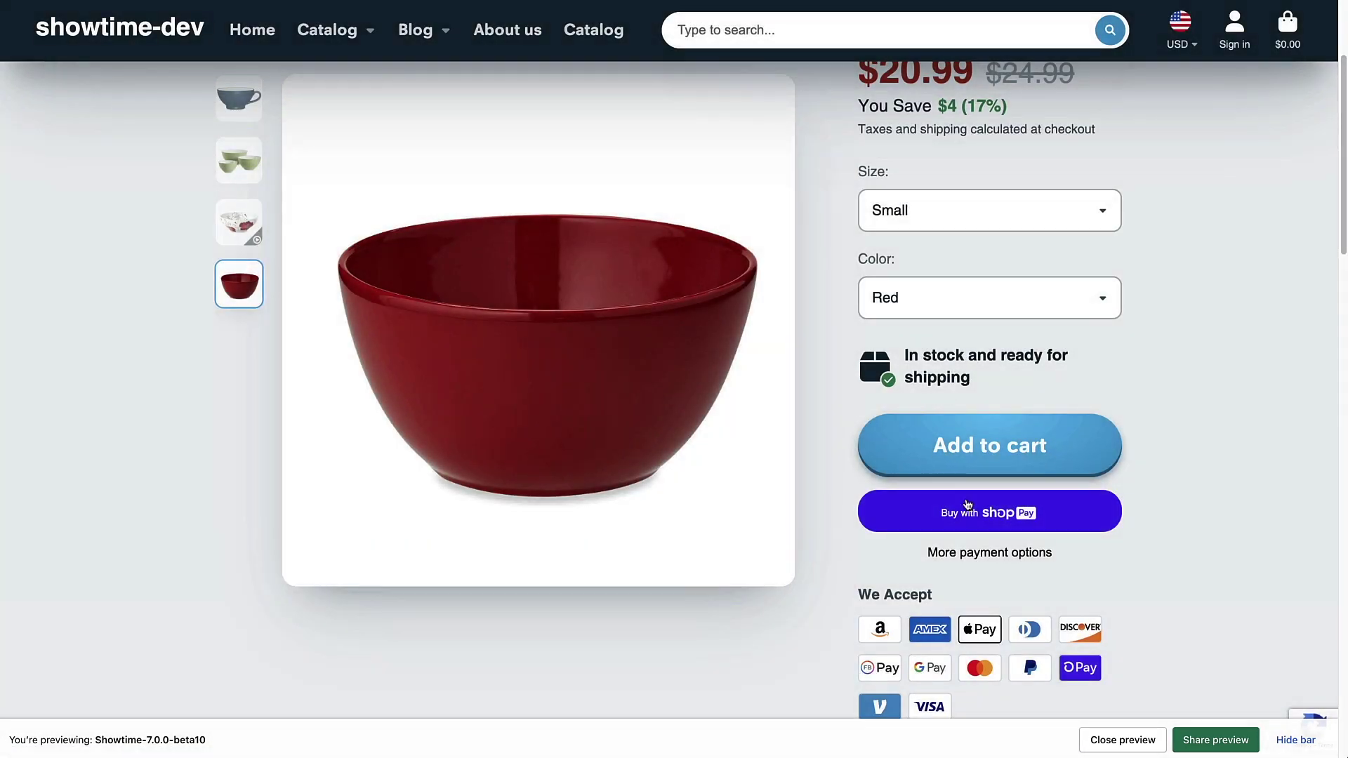
scroll(1208, 454, up, 3)
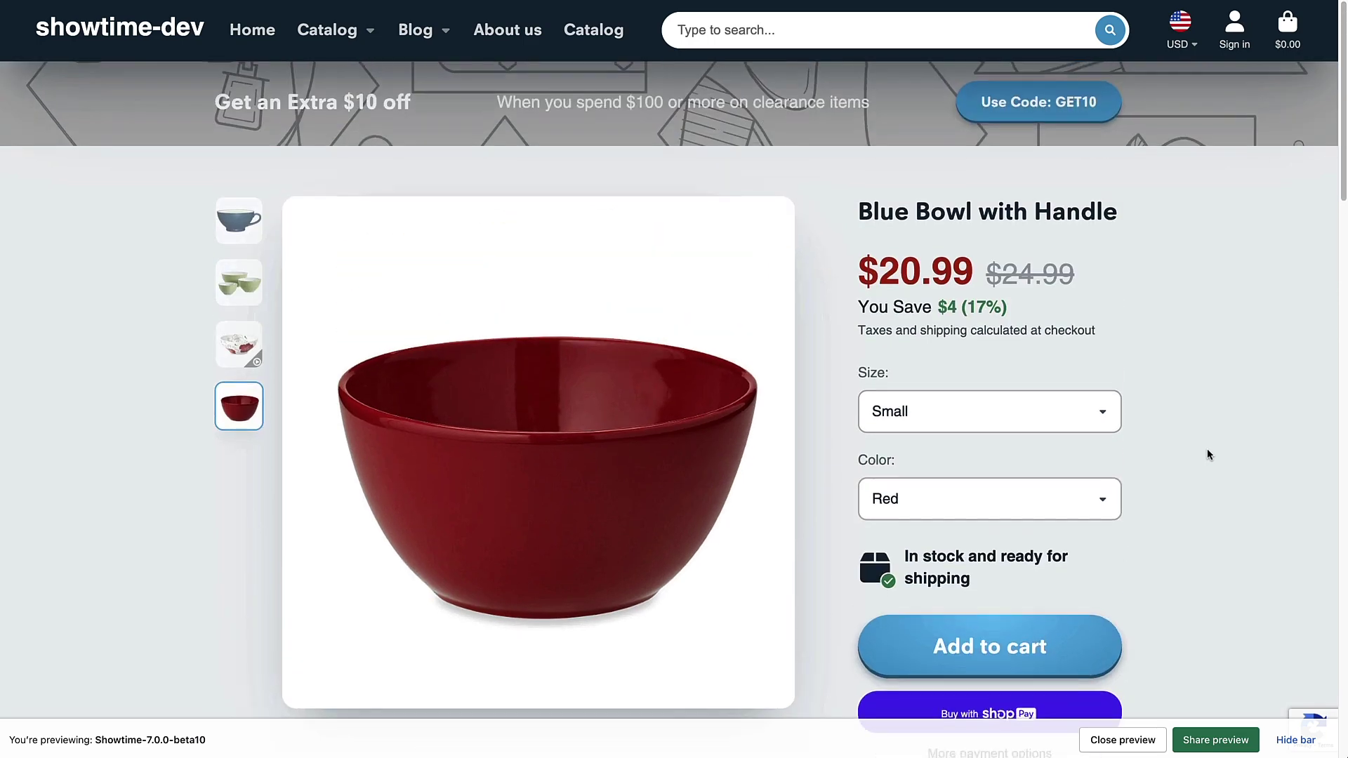
scroll(1208, 454, down, 3)
scroll(1207, 454, up, 3)
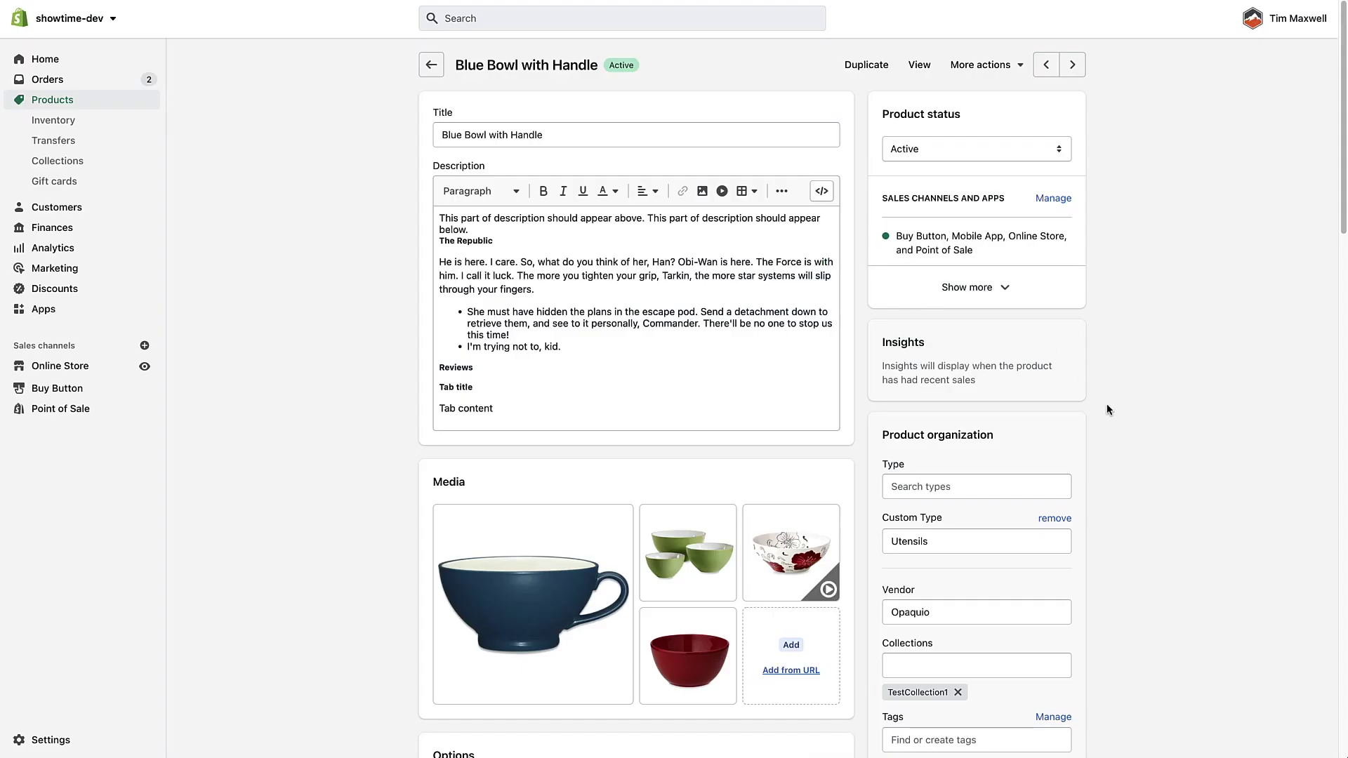
Set Blue Bowl with Handle's Buy With Product metafield to Cushy Task Chair and save the product.
scroll(1107, 406, down, 15)
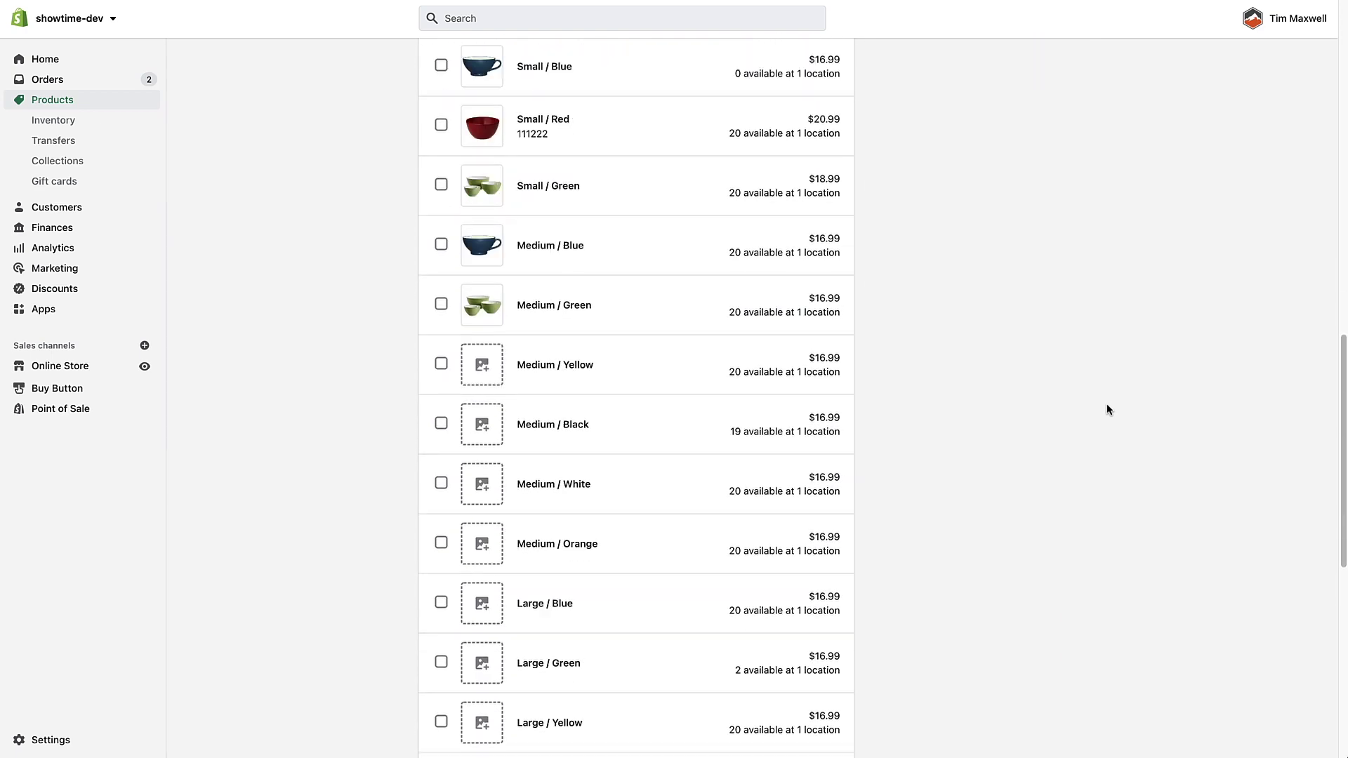
scroll(1107, 409, down, 8)
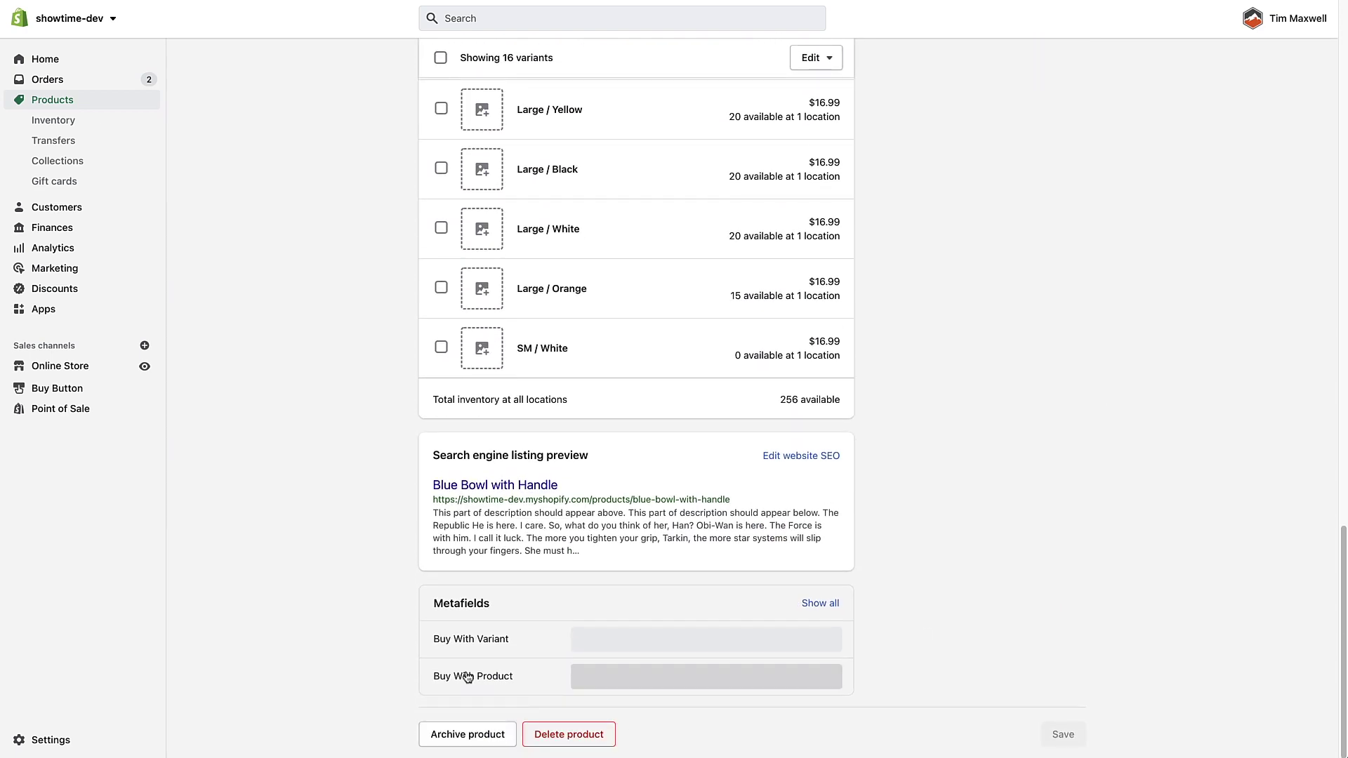
click(636, 684)
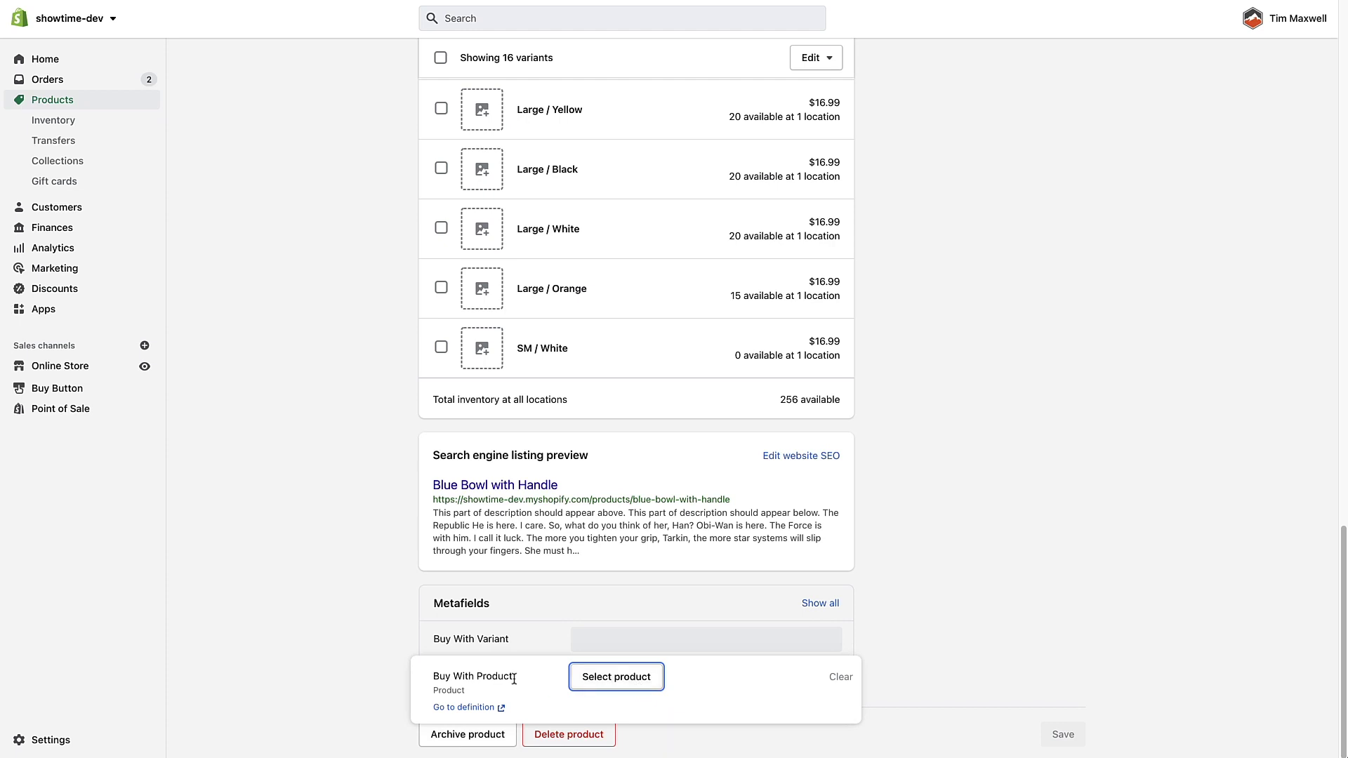
click(640, 681)
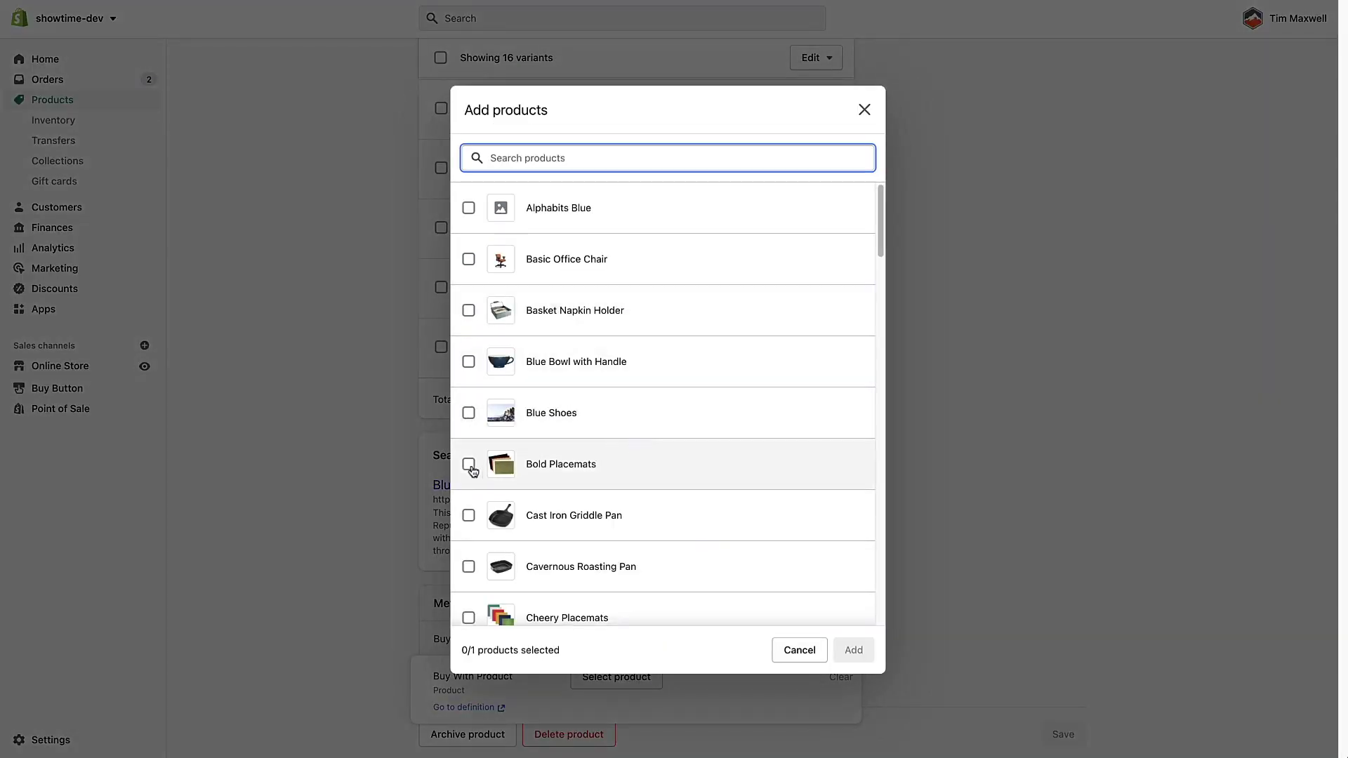
scroll(659, 428, down, 5)
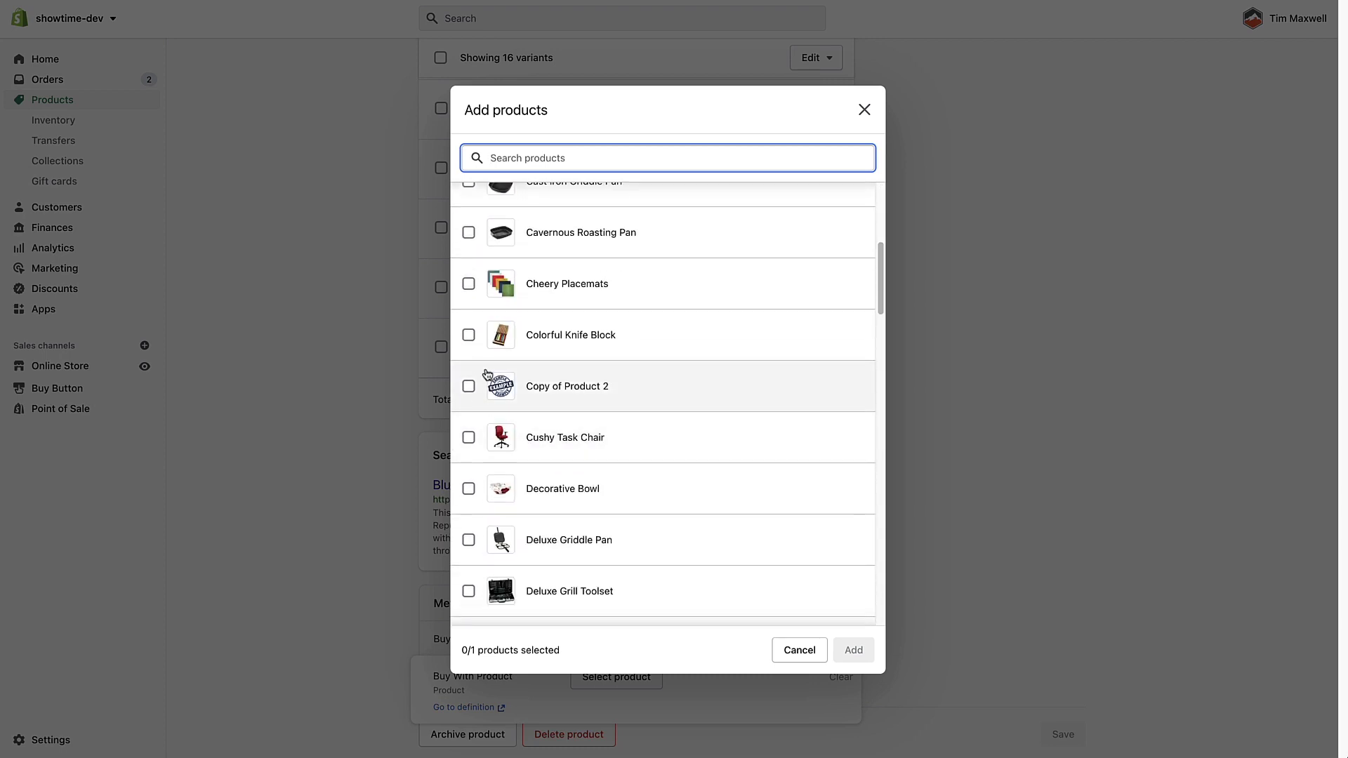
click(468, 438)
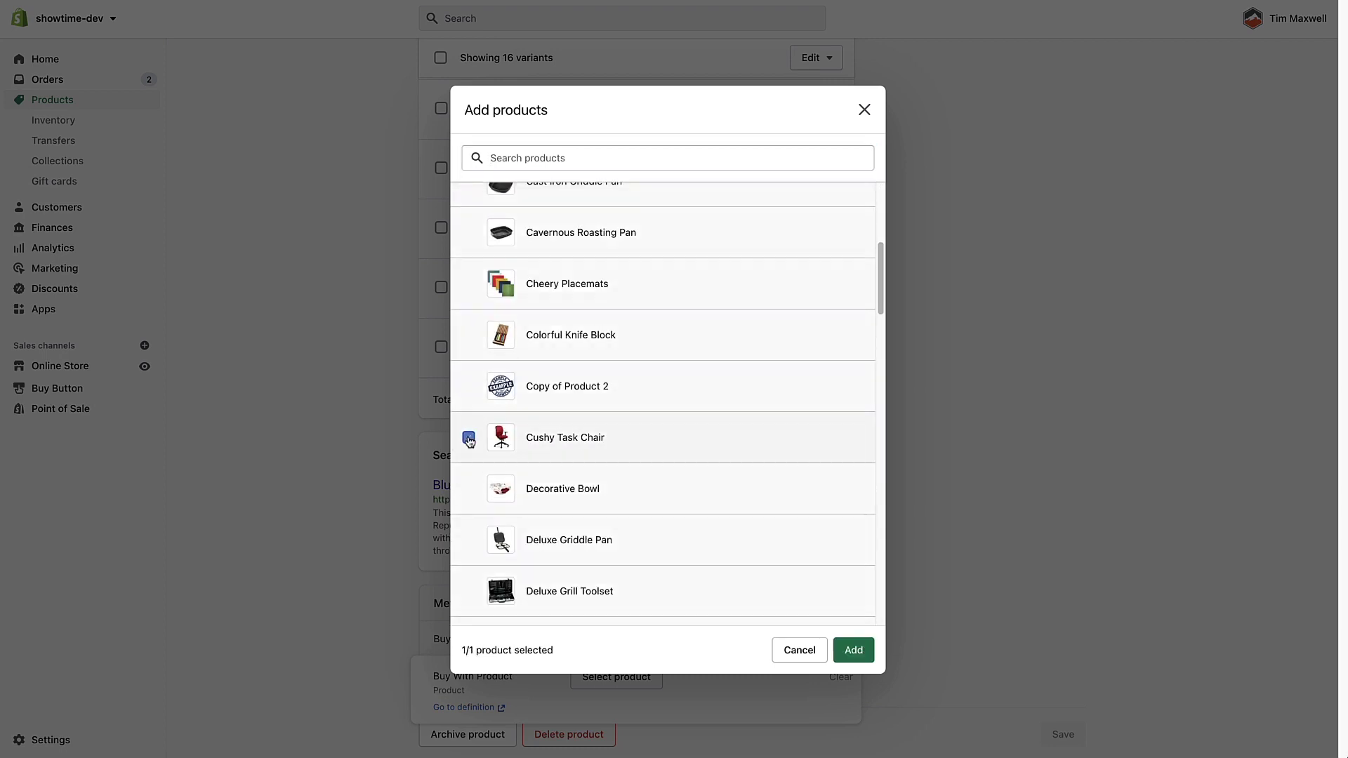
click(843, 644)
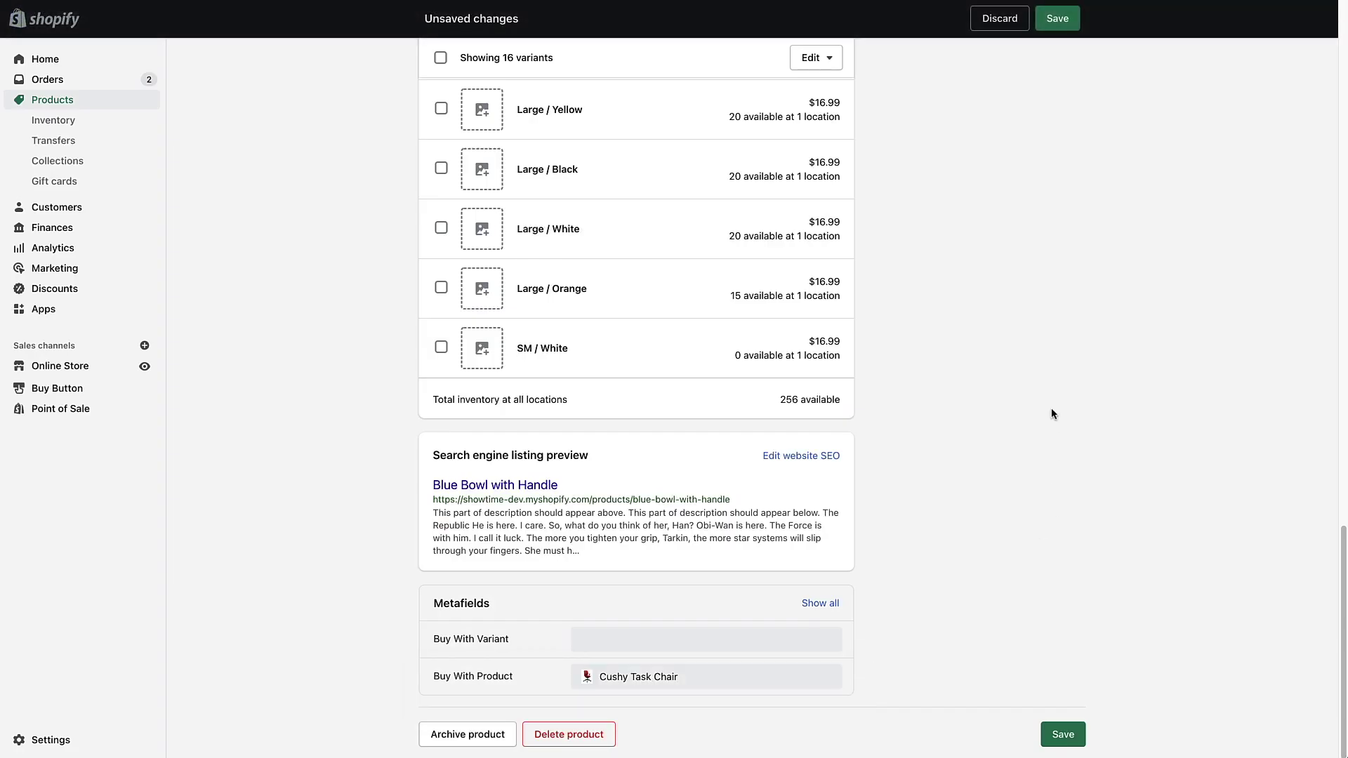
scroll(1042, 431, up, 10)
scroll(1038, 432, down, 10)
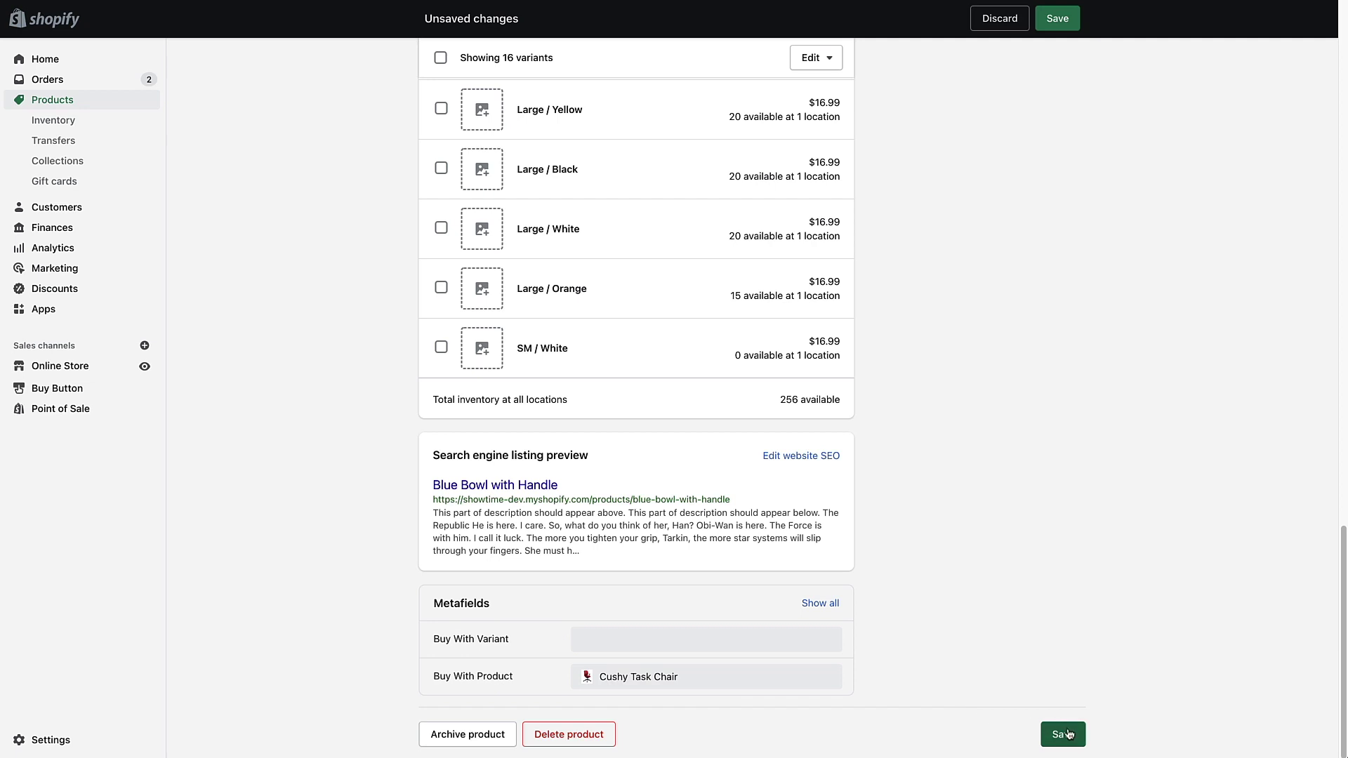
click(1065, 734)
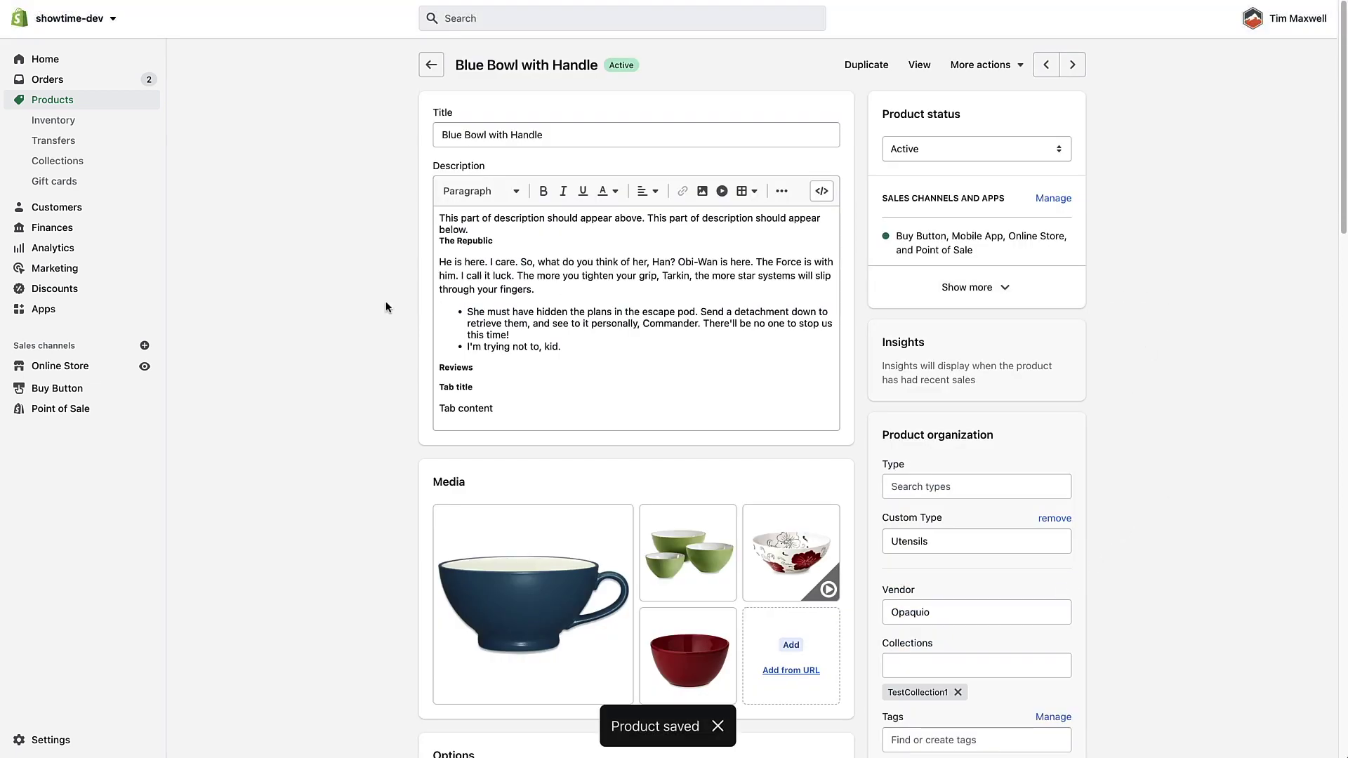
click(57, 370)
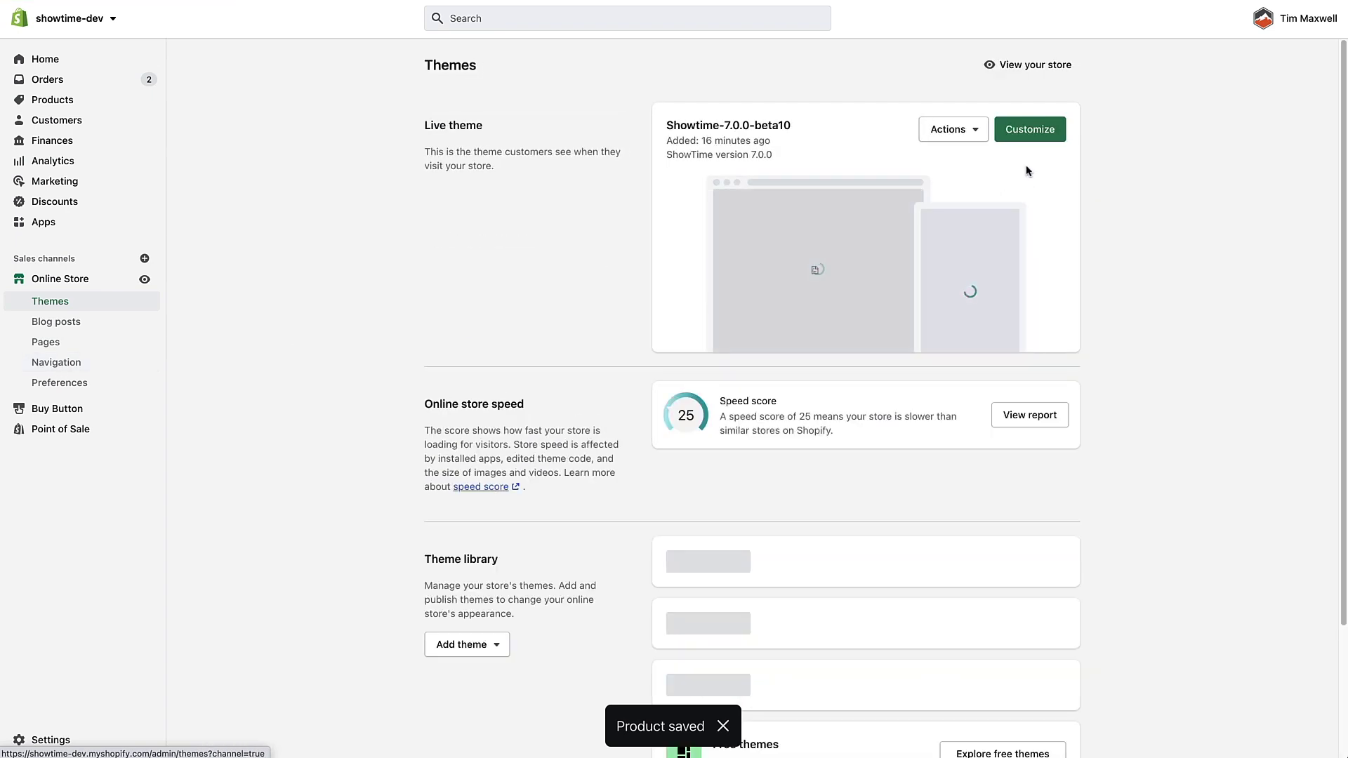
Customize the live Showtime theme and switch the preview to the Default product template.
click(1035, 139)
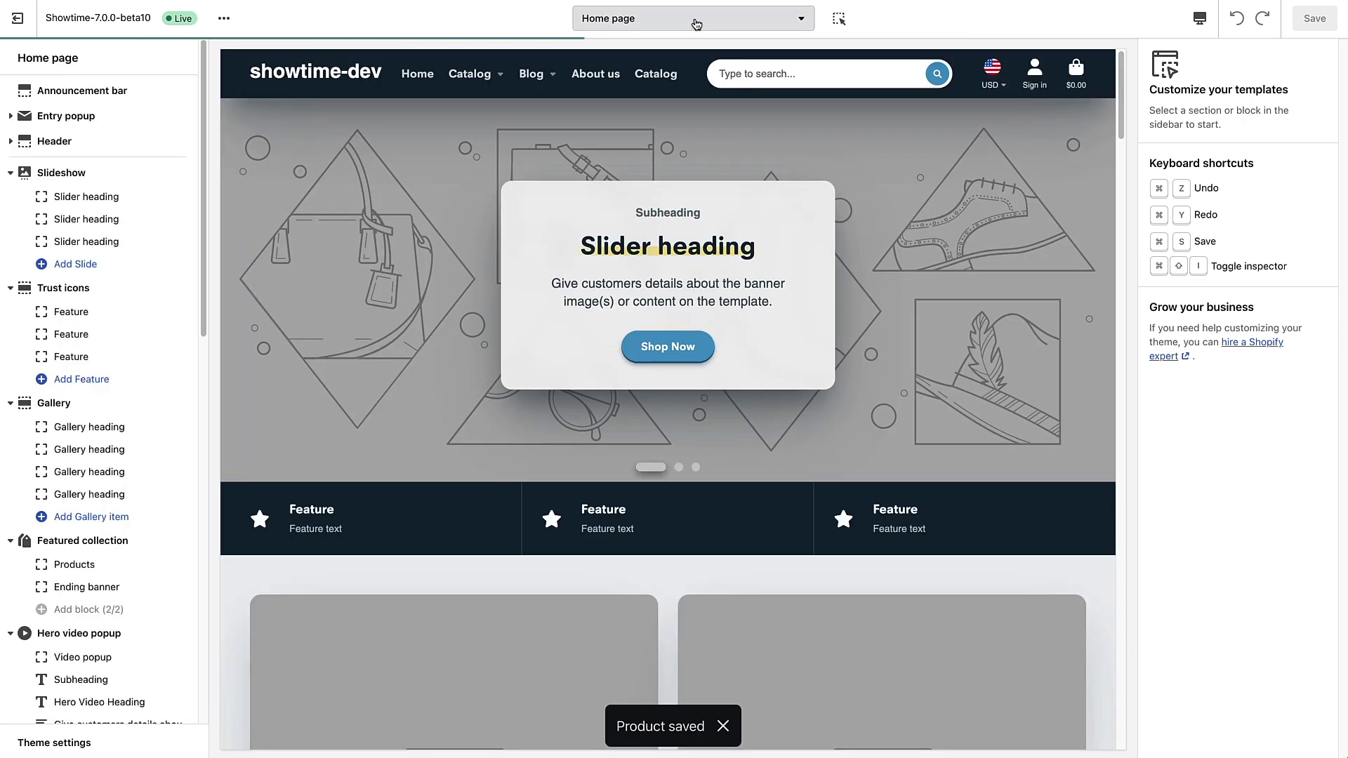
click(695, 19)
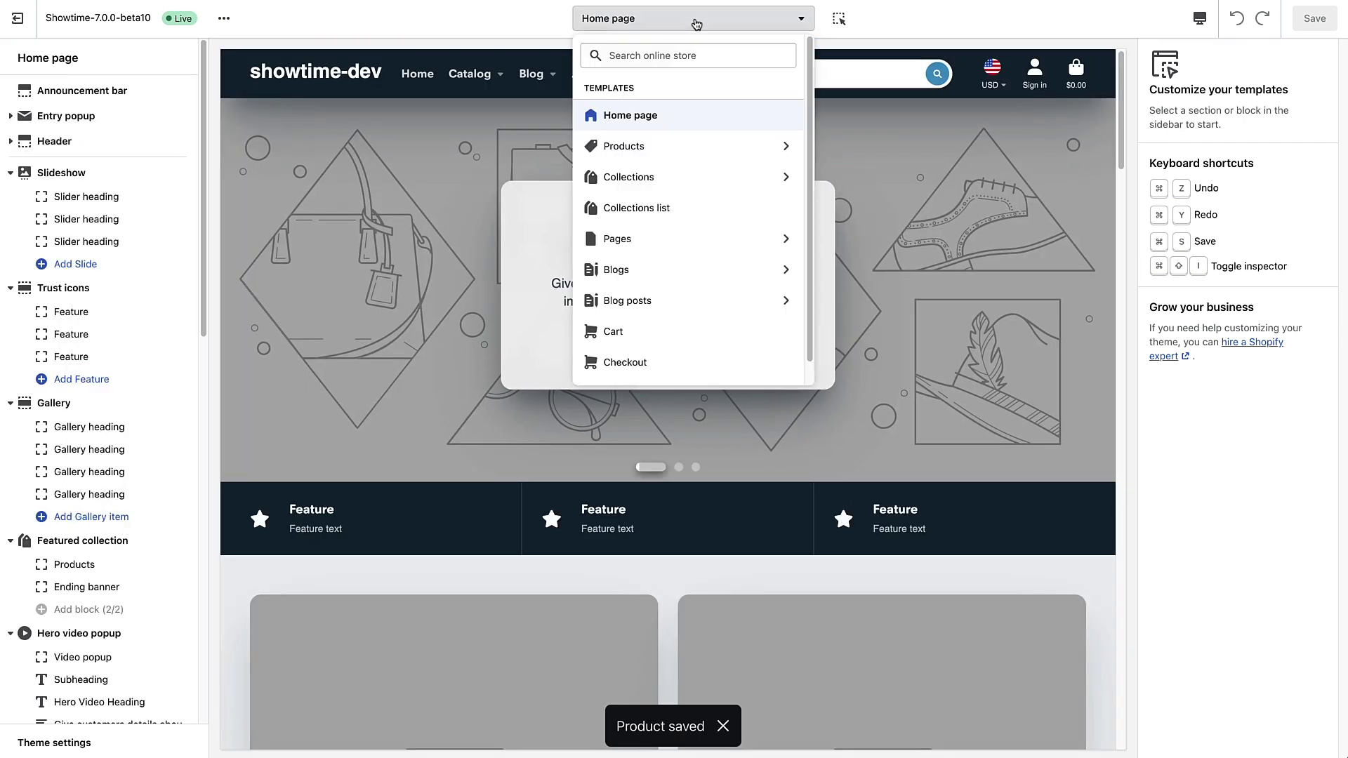
click(651, 148)
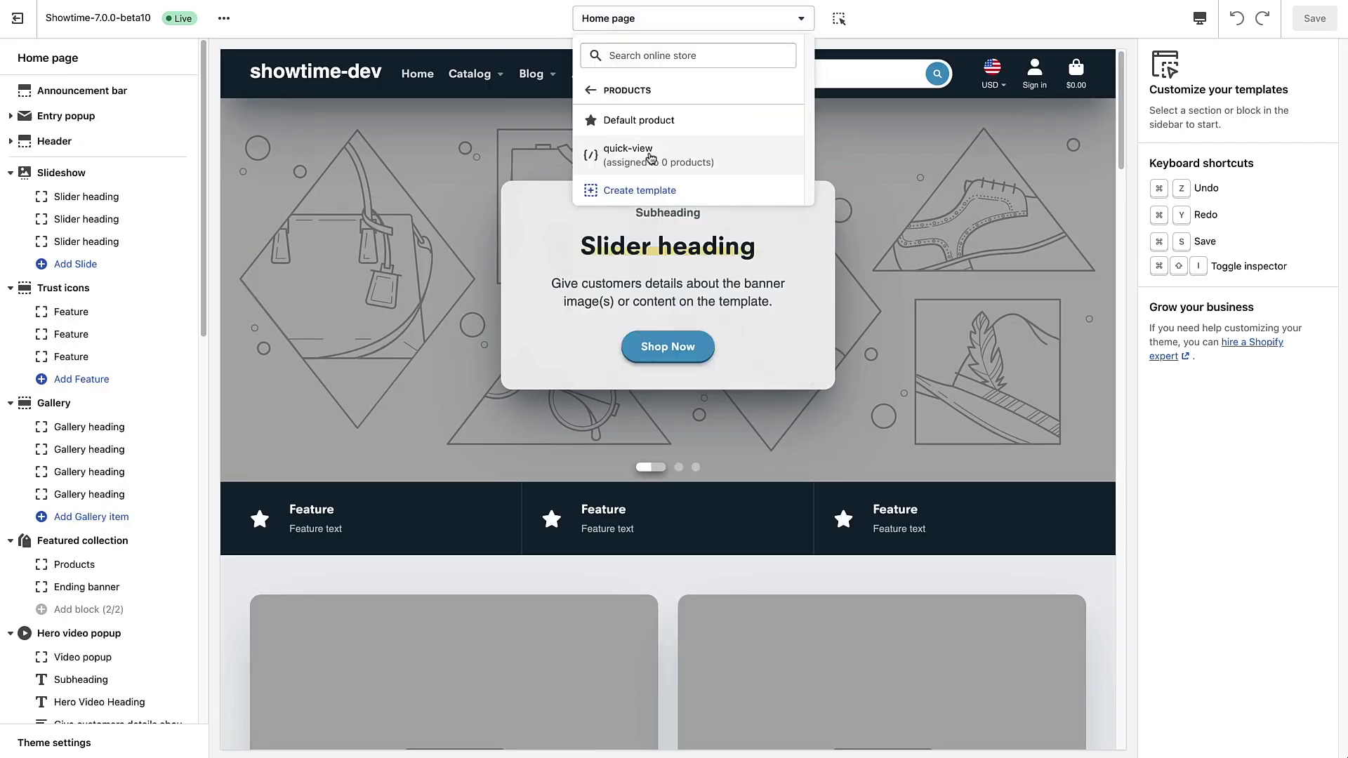
click(635, 119)
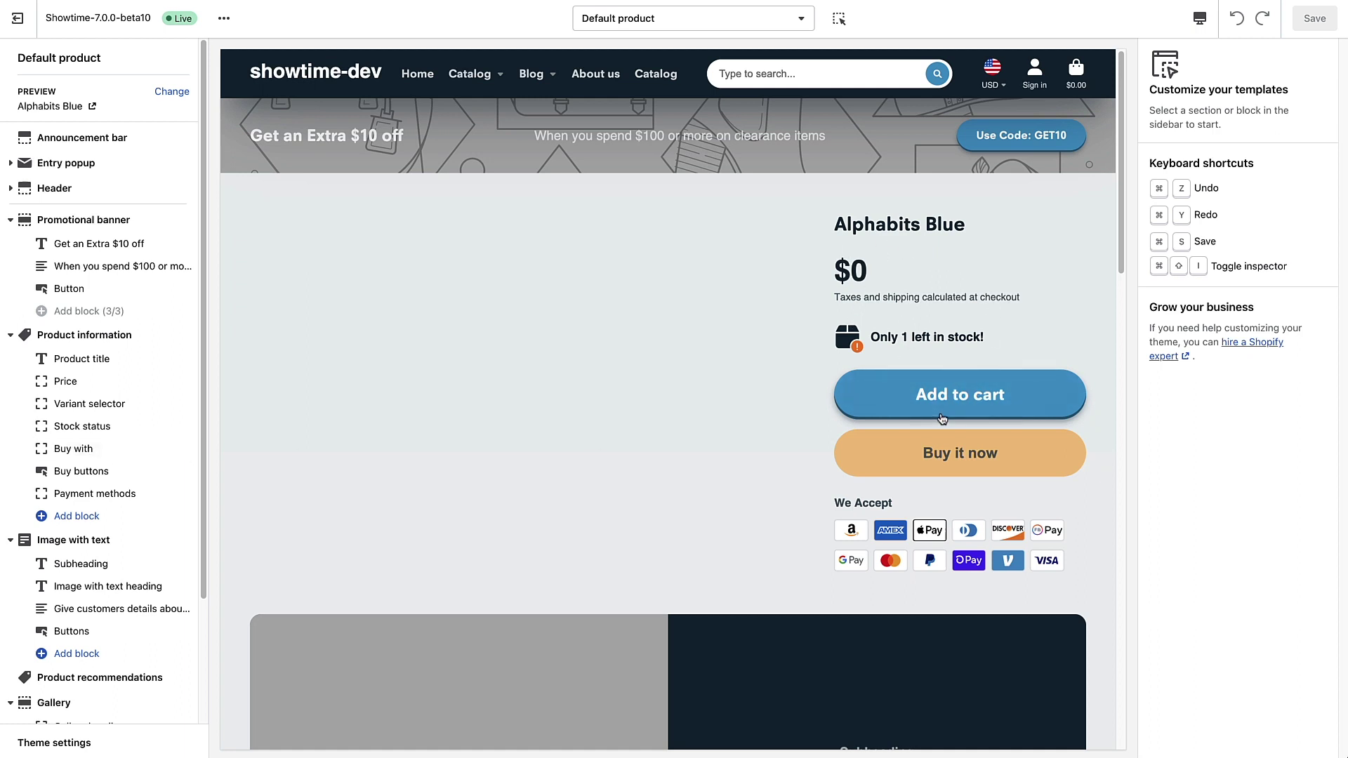
Browse the product information block list and close it without adding a block.
drag(840, 227, 965, 227)
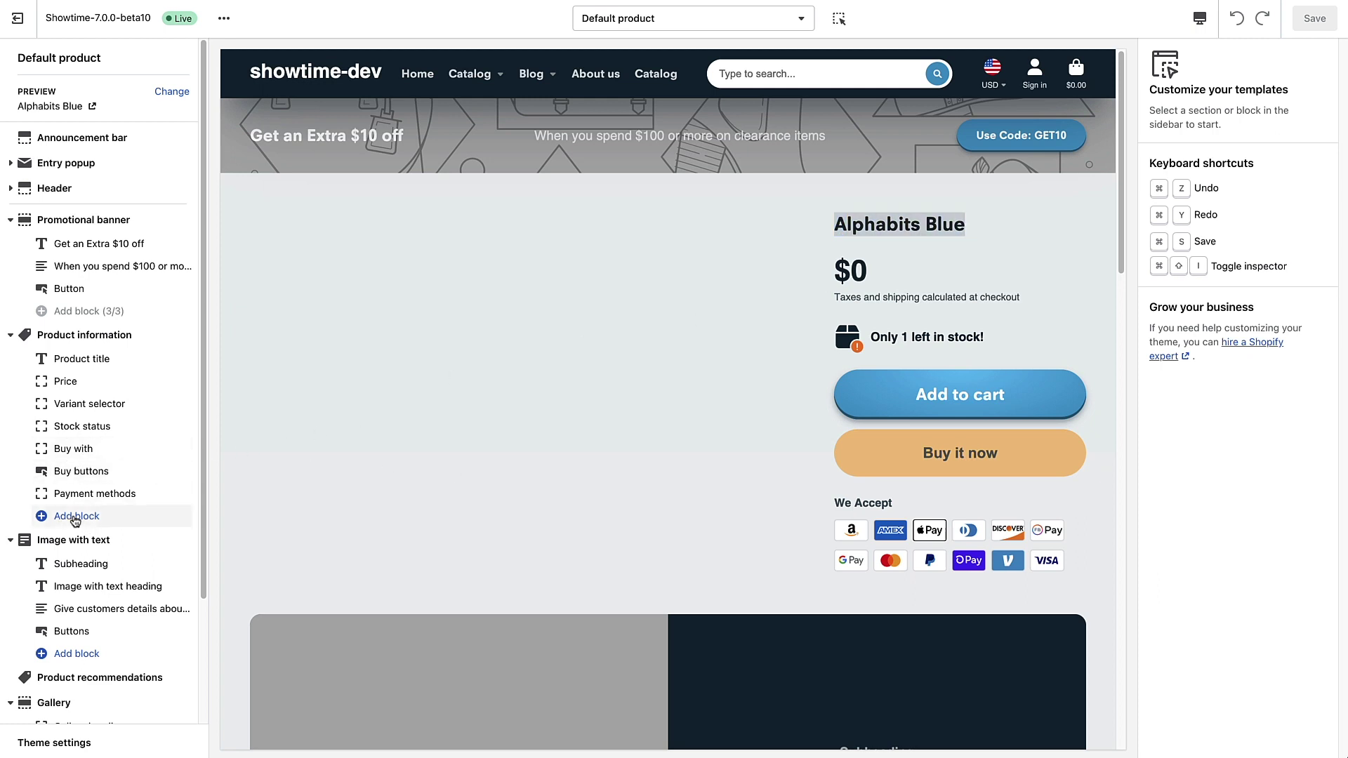
click(75, 516)
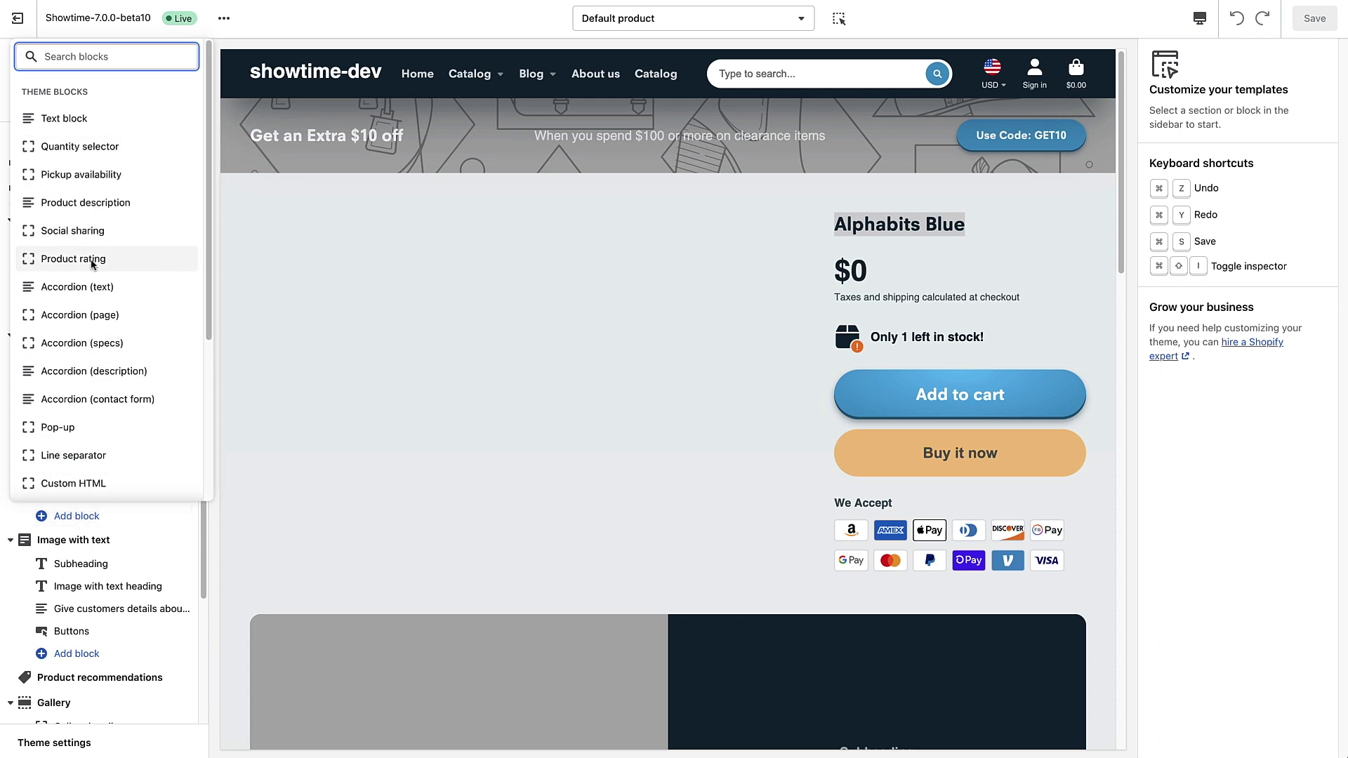
scroll(91, 264, down, 5)
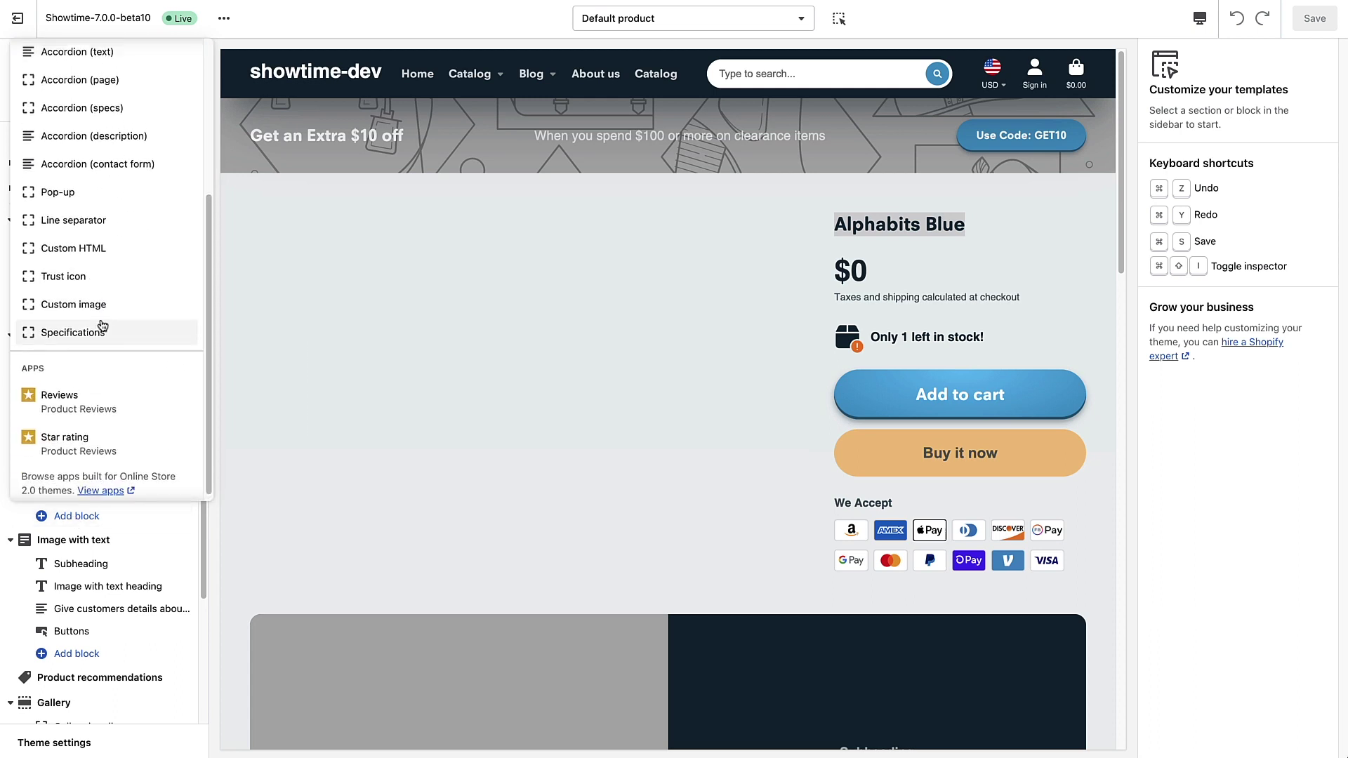
scroll(102, 327, up, 5)
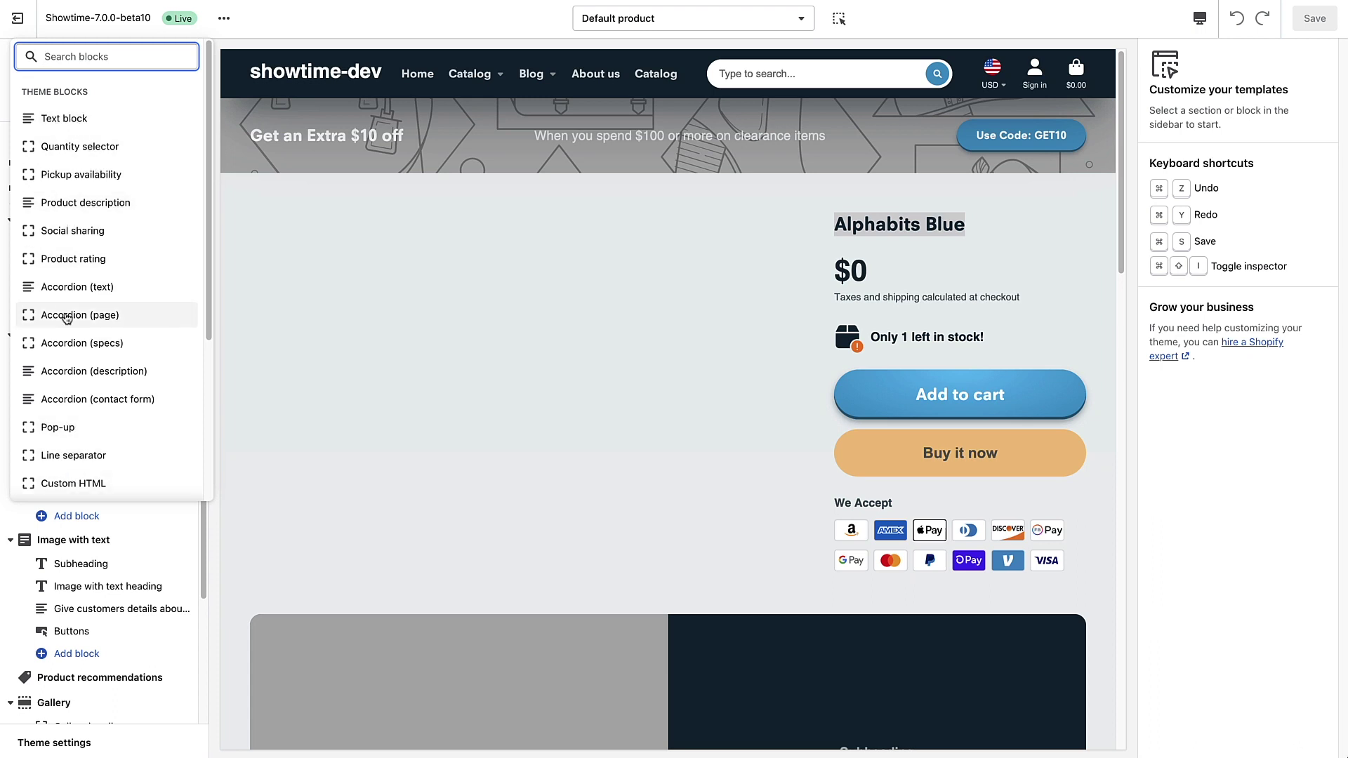
click(577, 447)
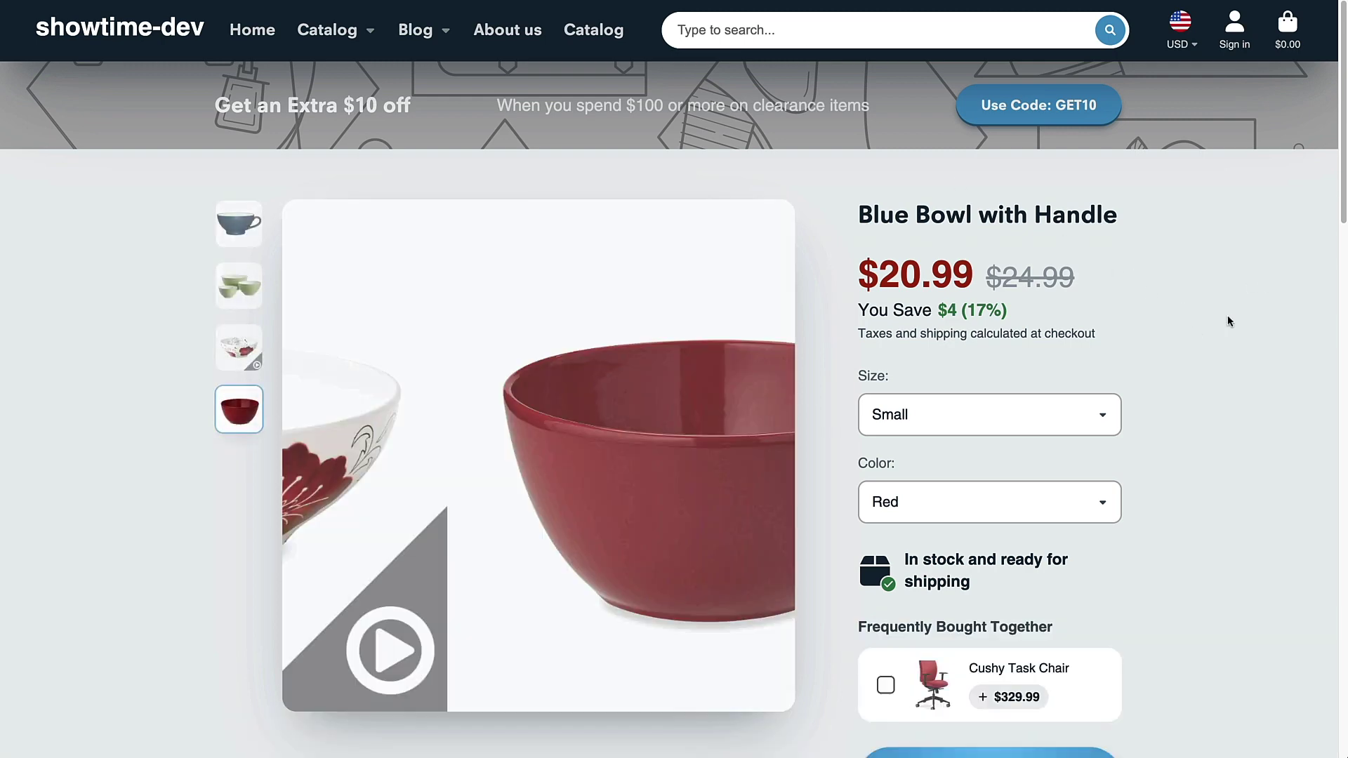
Add Blue Bowl with Handle plus the Cushy Task Chair upsell to the cart ($350.98).
scroll(1222, 312, down, 2)
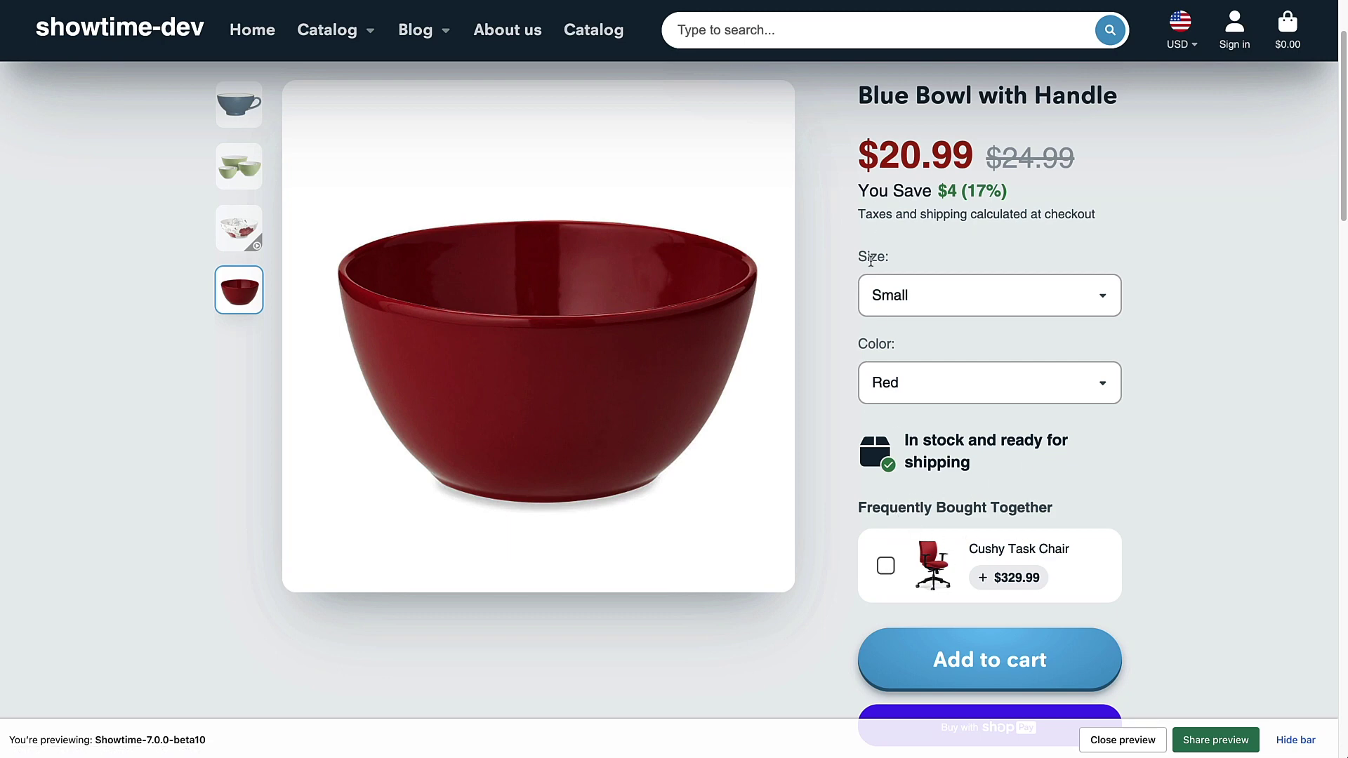
click(885, 566)
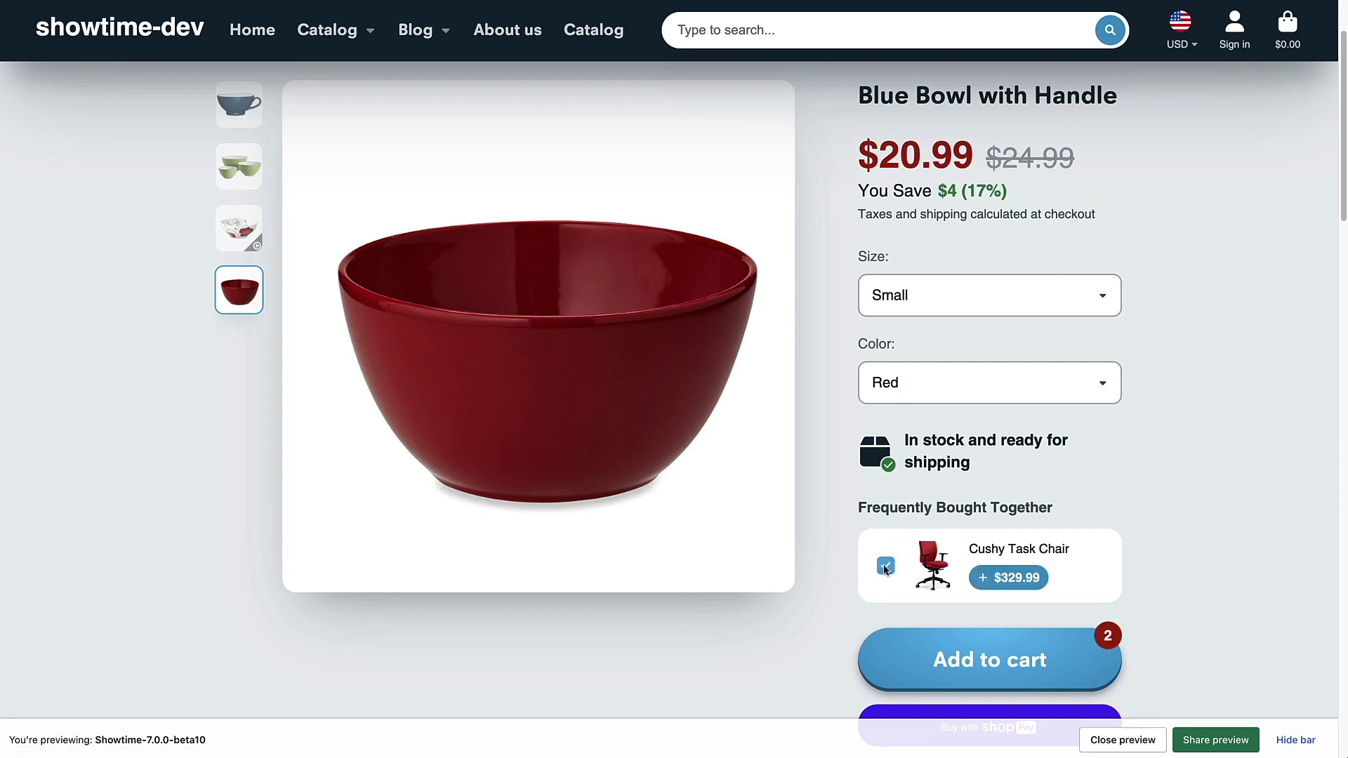
click(982, 655)
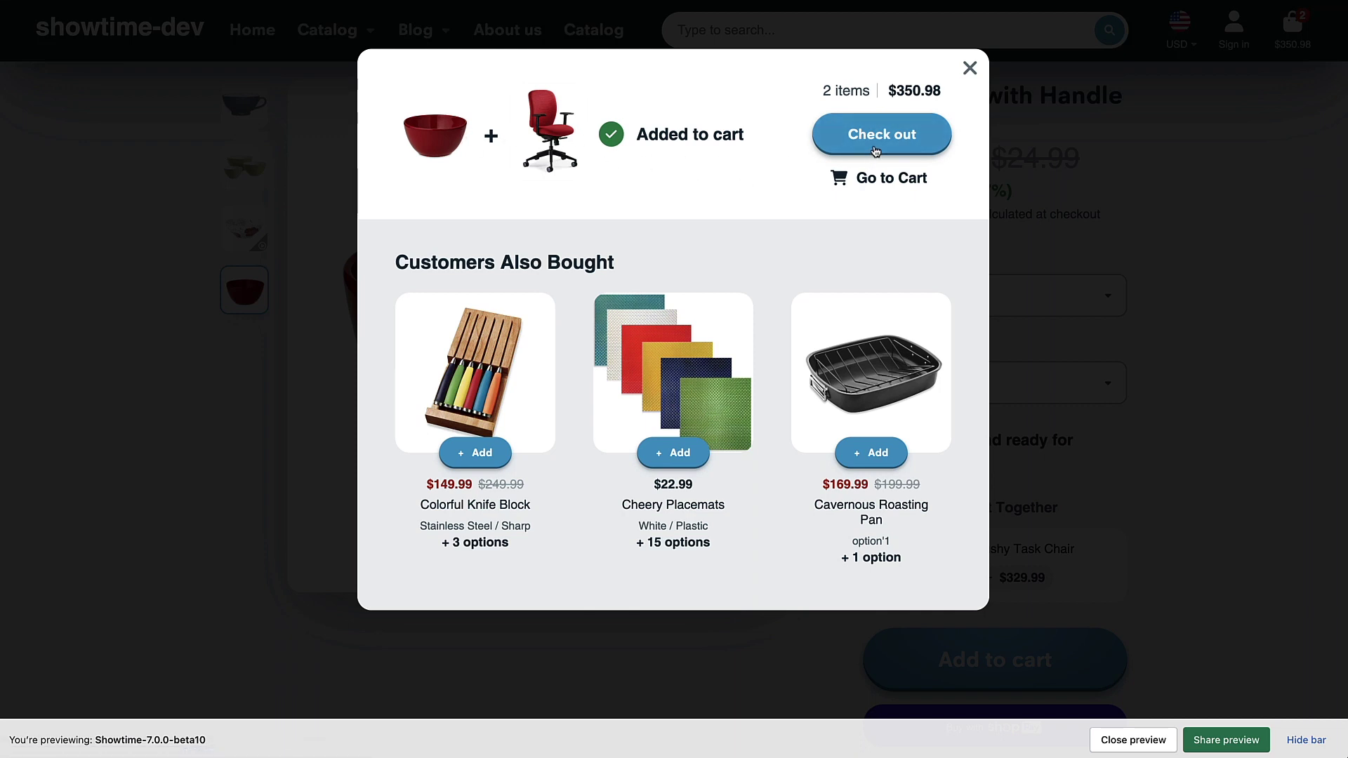
click(969, 67)
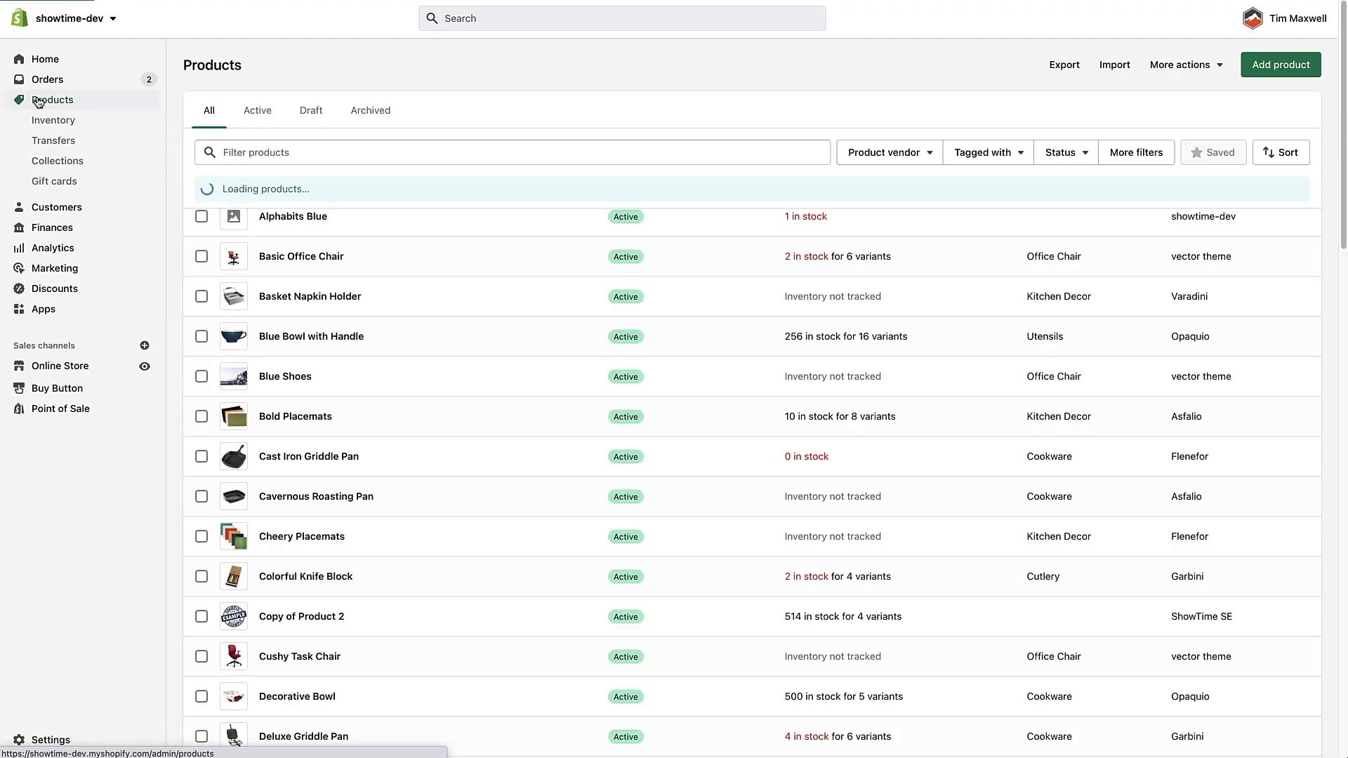
Start editing the Blue Bowl with Handle product's Buy With Variant metafield.
click(311, 338)
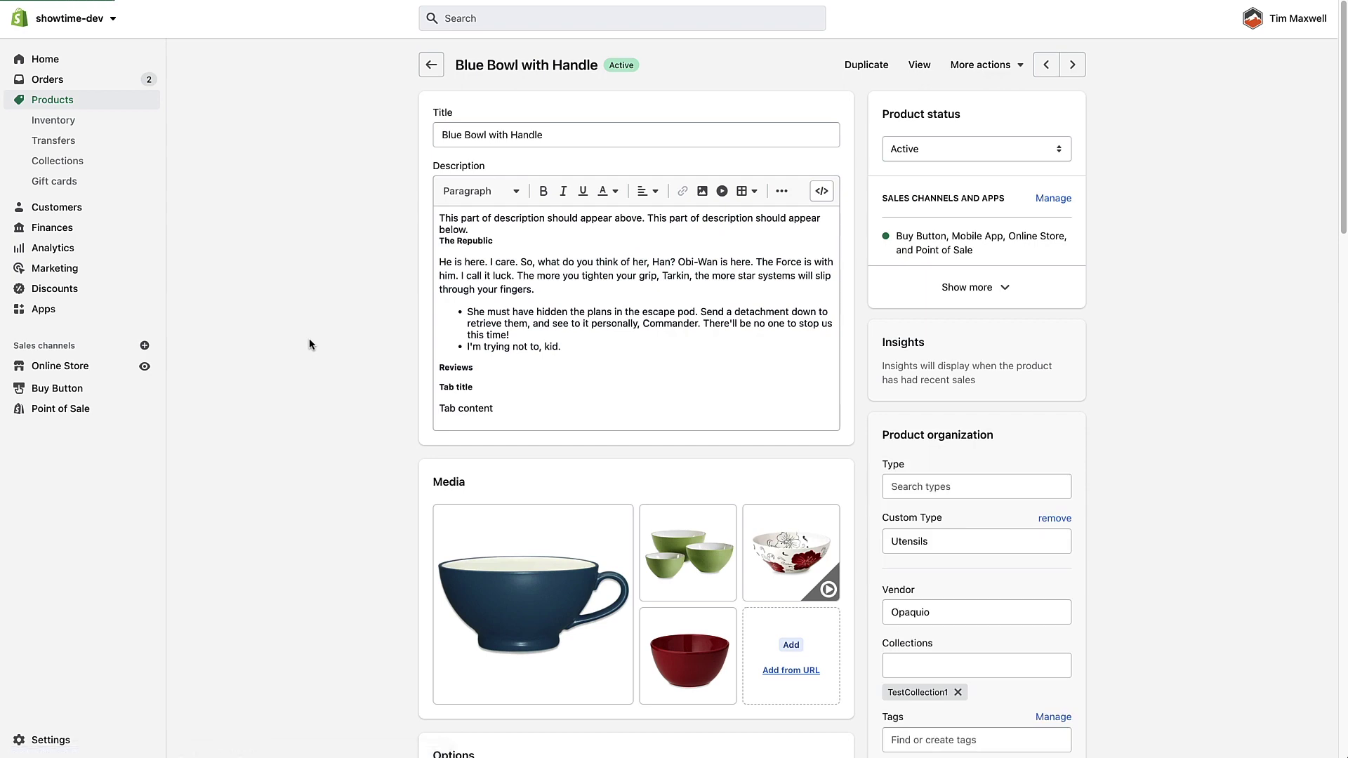
scroll(1254, 382, down, 15)
scroll(1254, 382, down, 14)
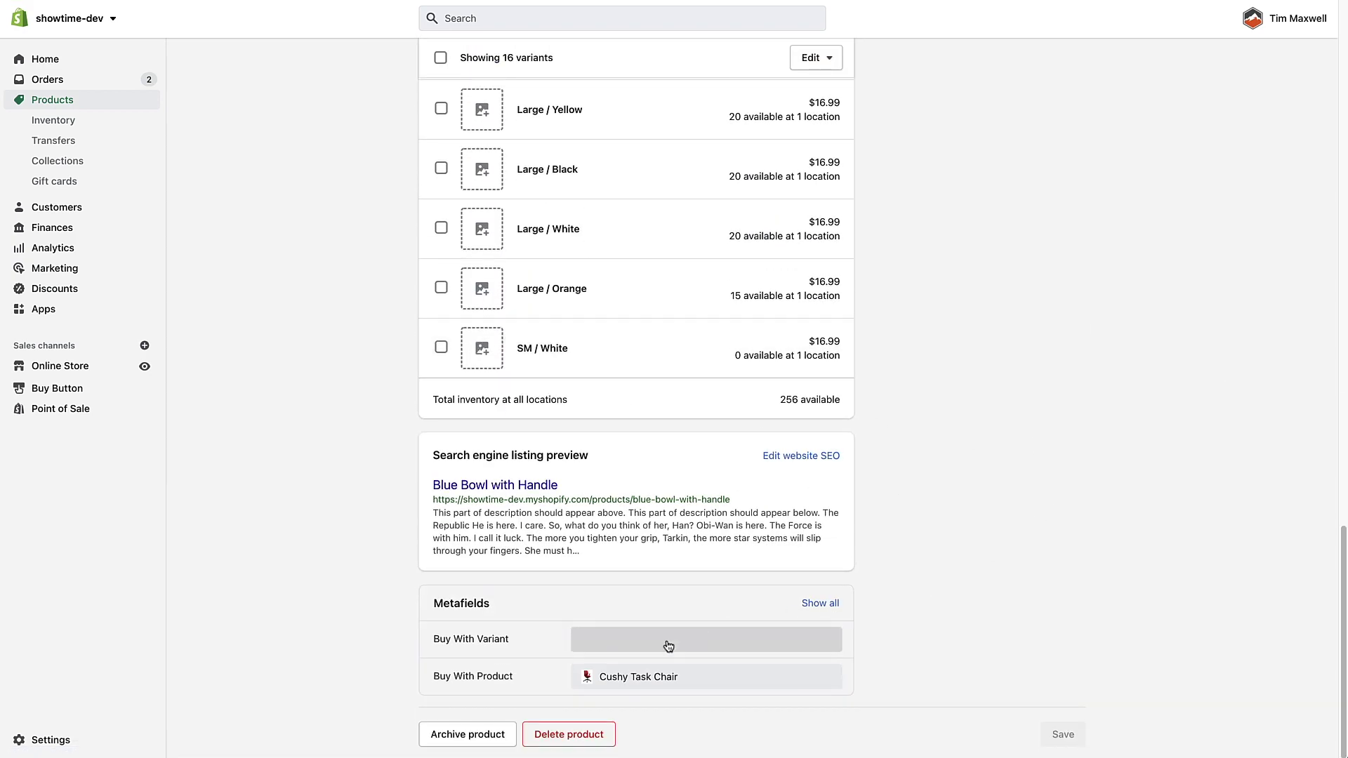
click(620, 648)
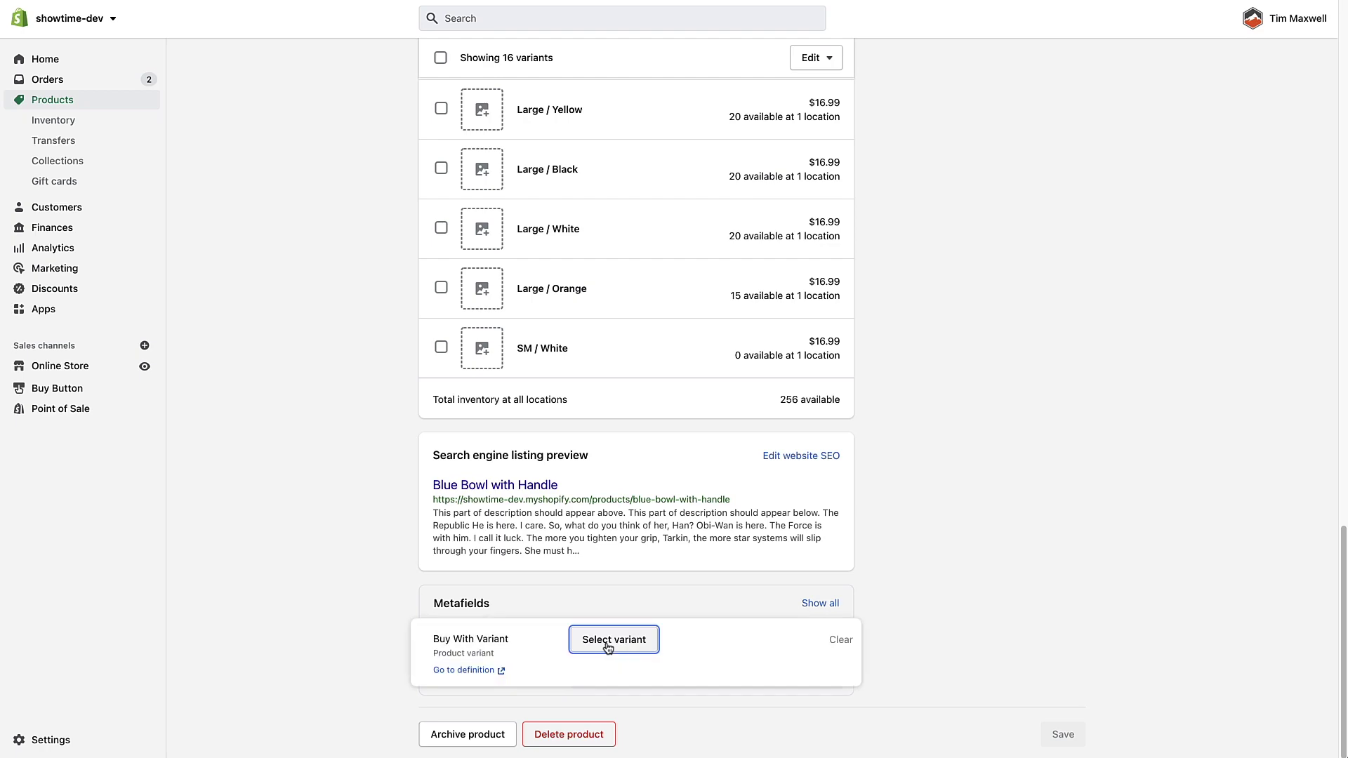
click(608, 644)
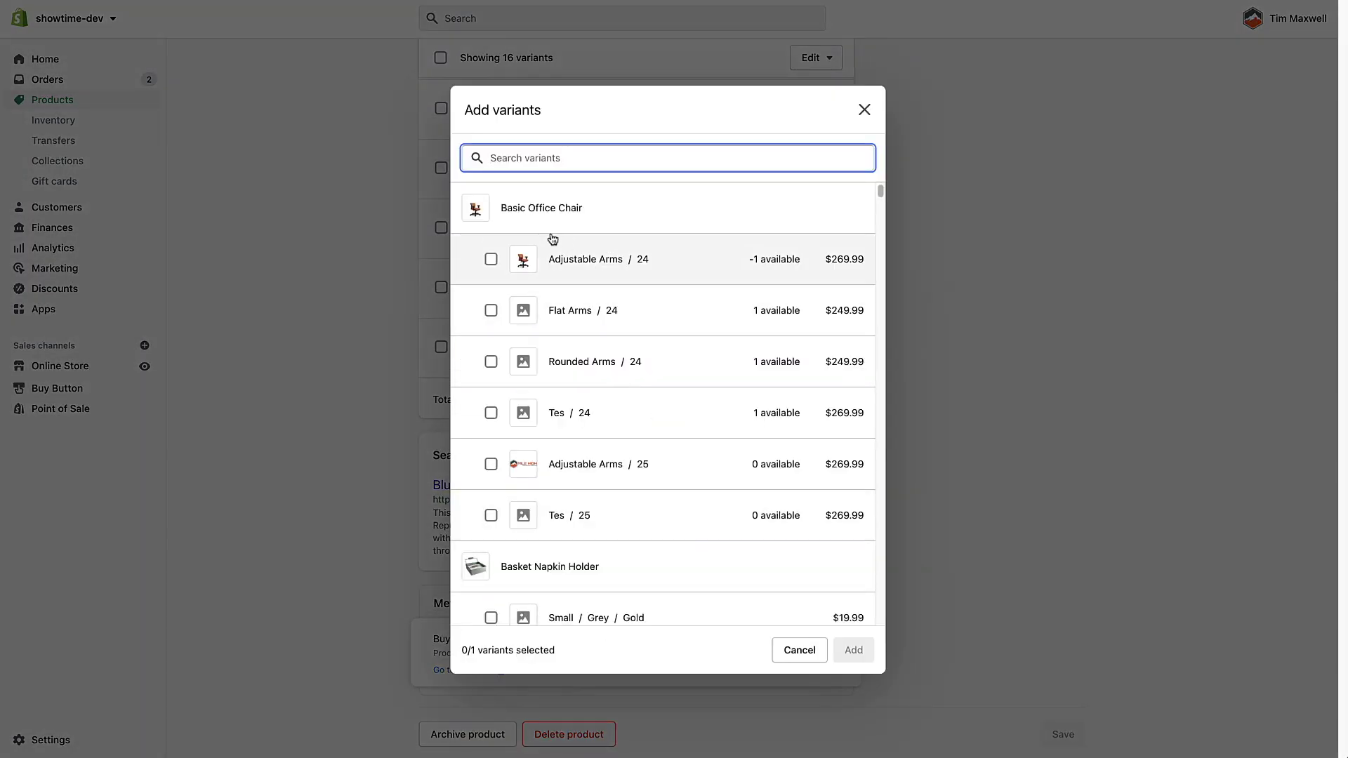
Set Buy With Variant to the White / Plastic Cheery Placemats variant and save the product.
scroll(567, 252, down, 1)
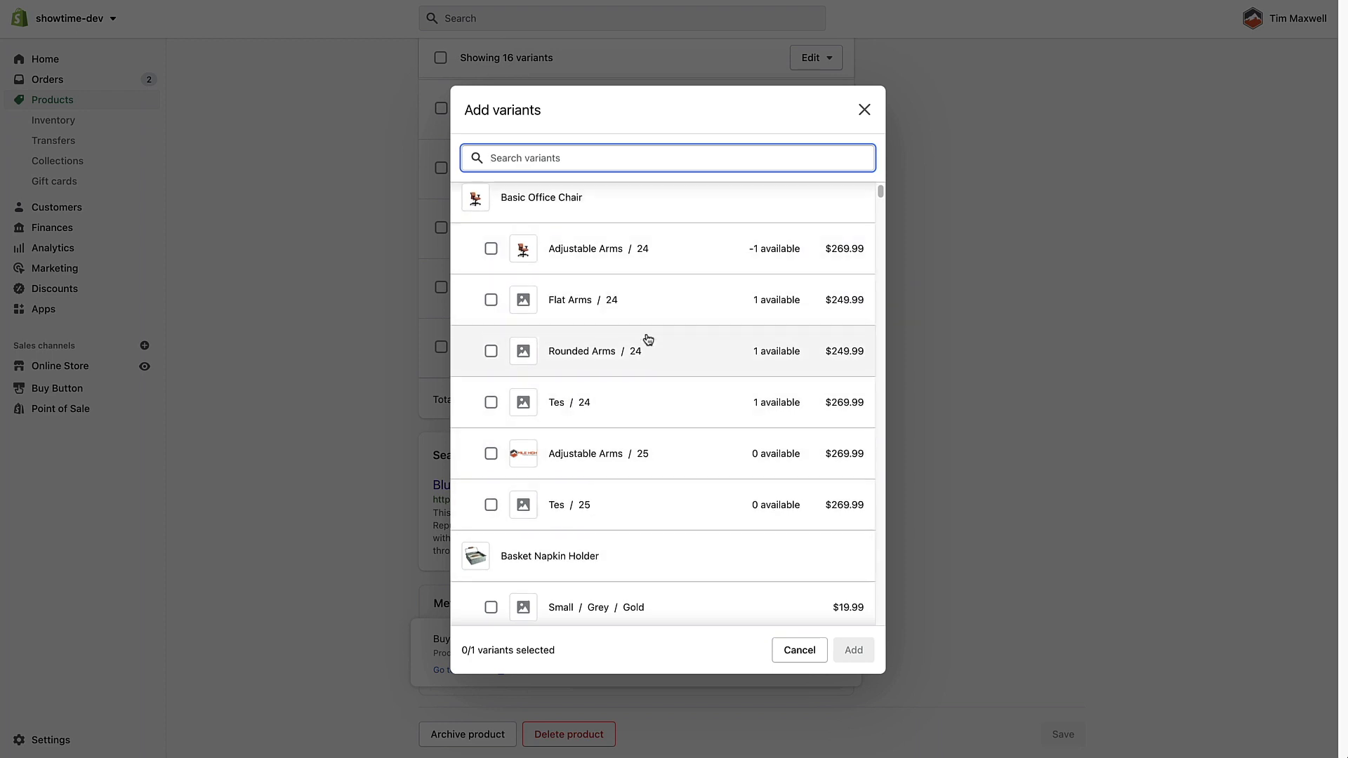
scroll(647, 340, down, 18)
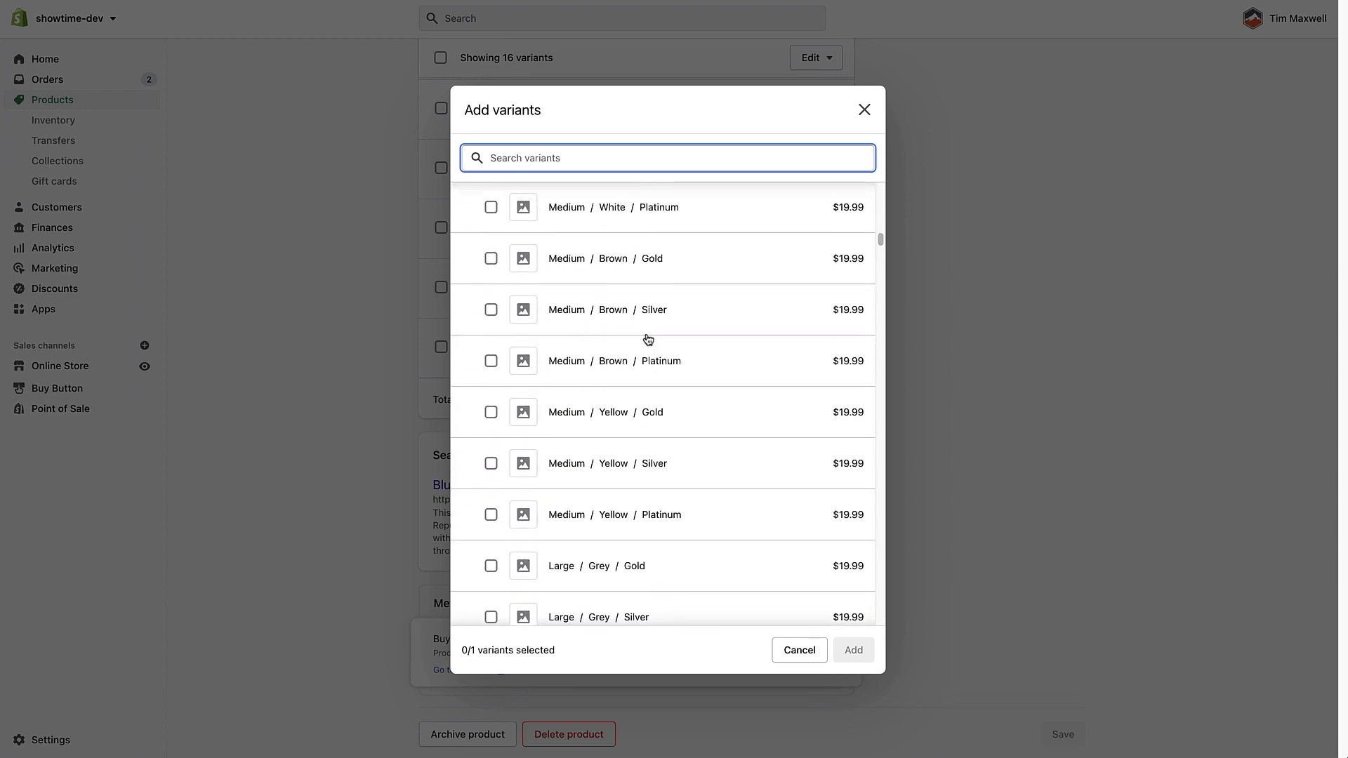
scroll(647, 340, down, 14)
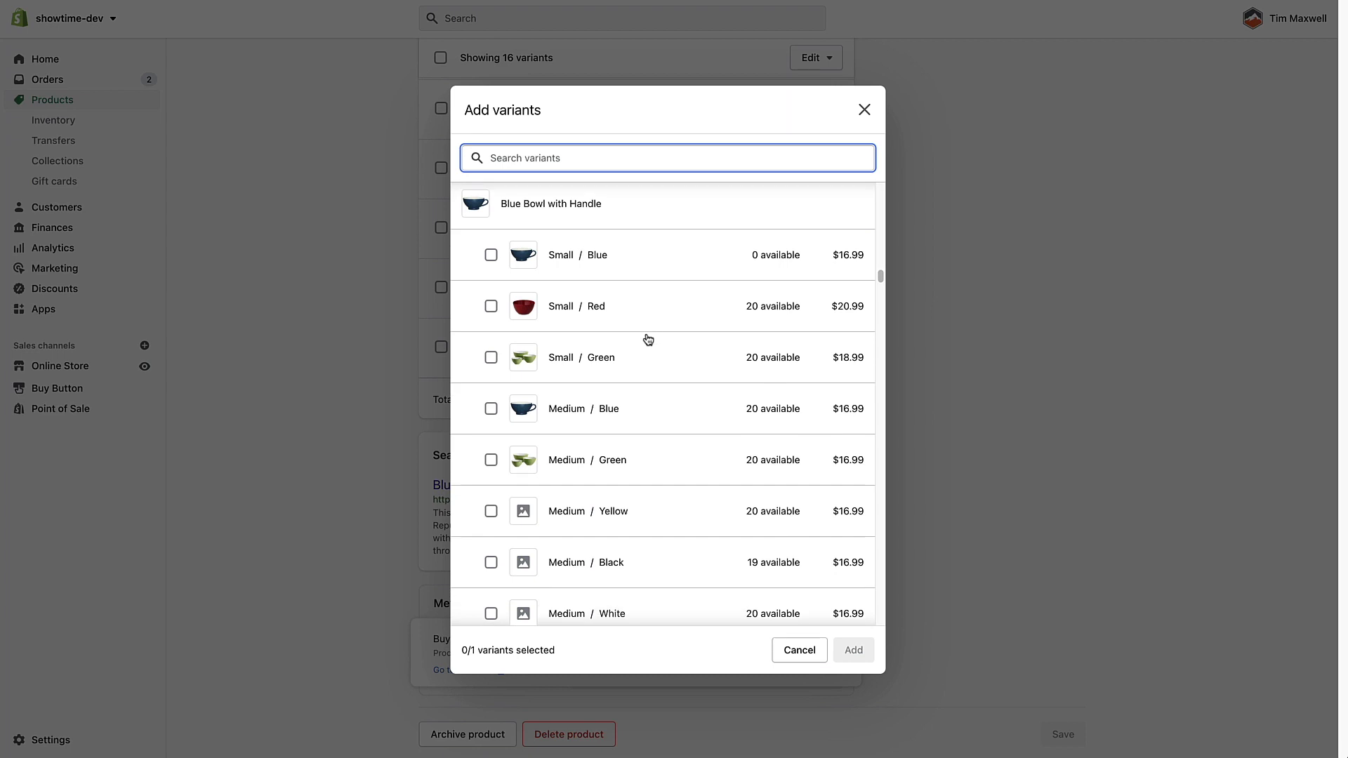
scroll(648, 339, down, 14)
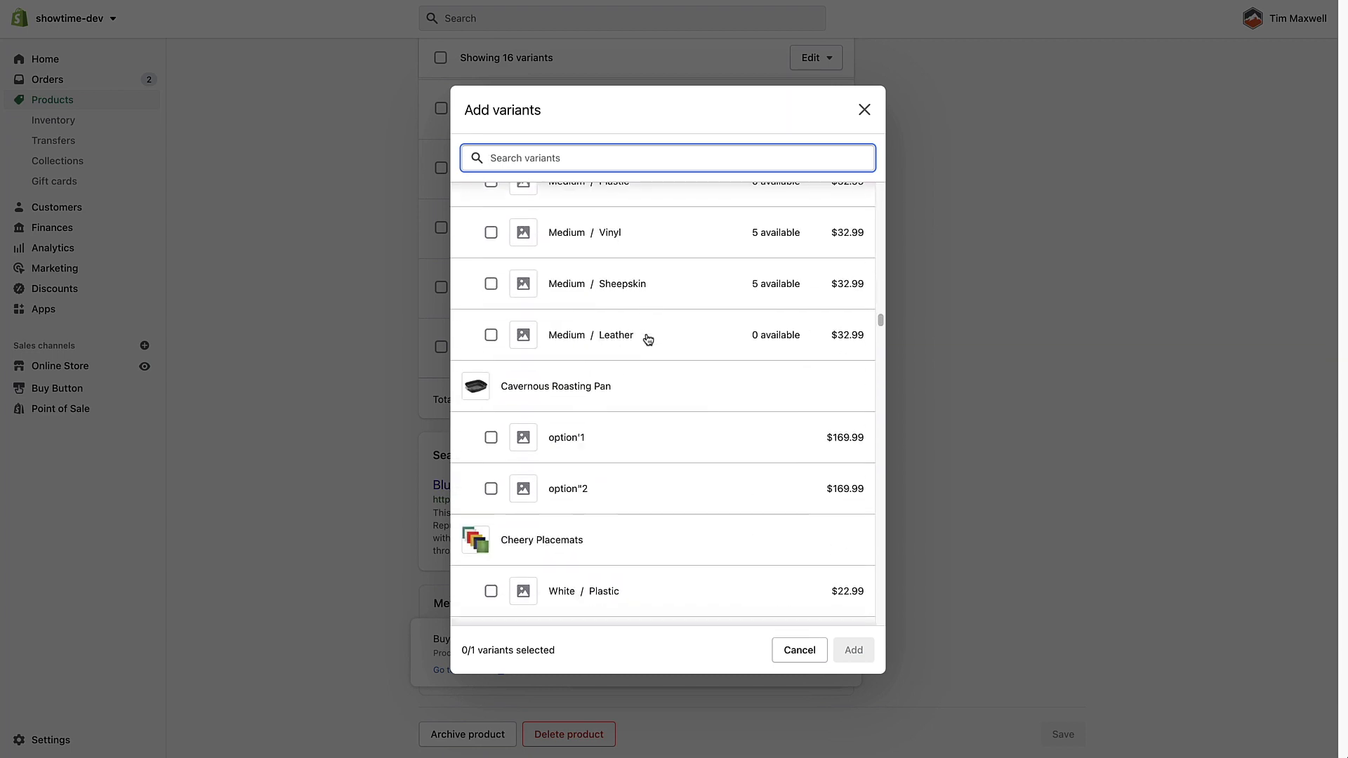
scroll(648, 340, down, 4)
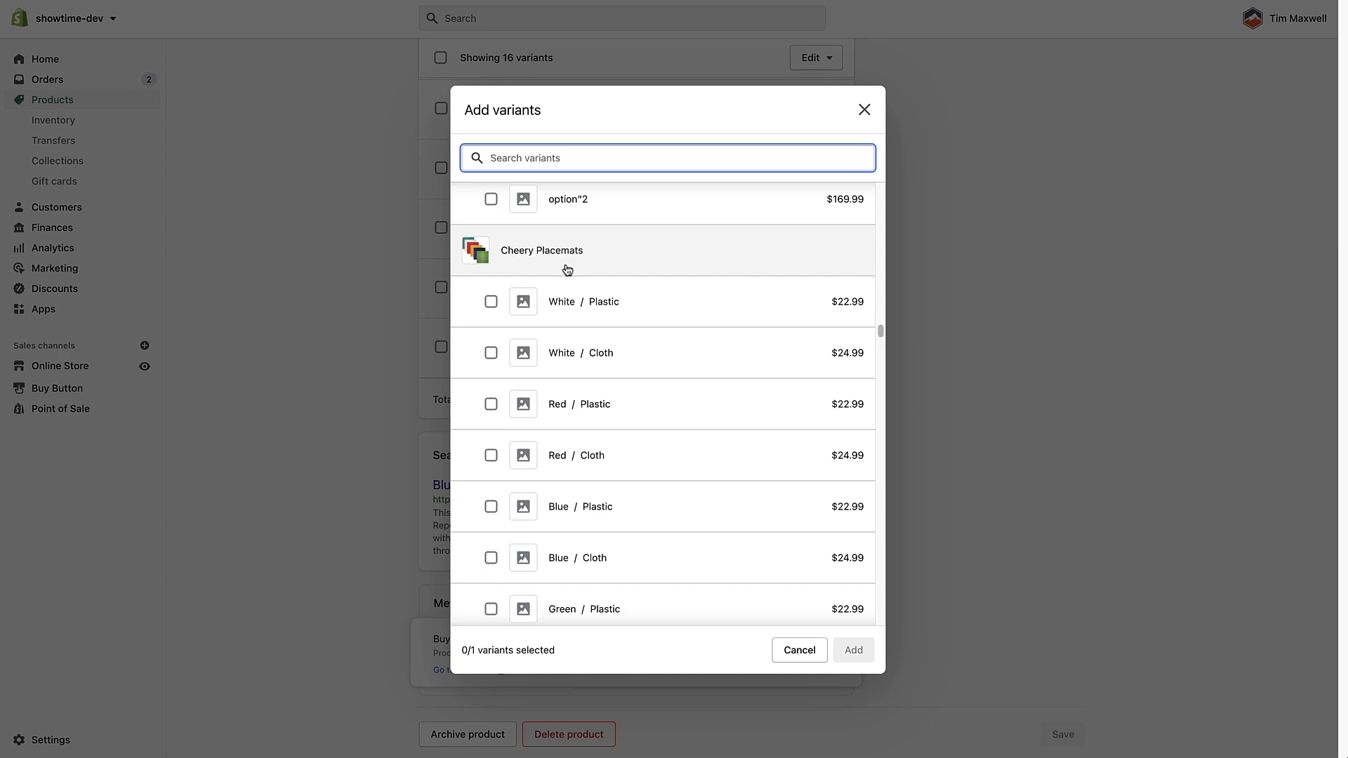
click(490, 303)
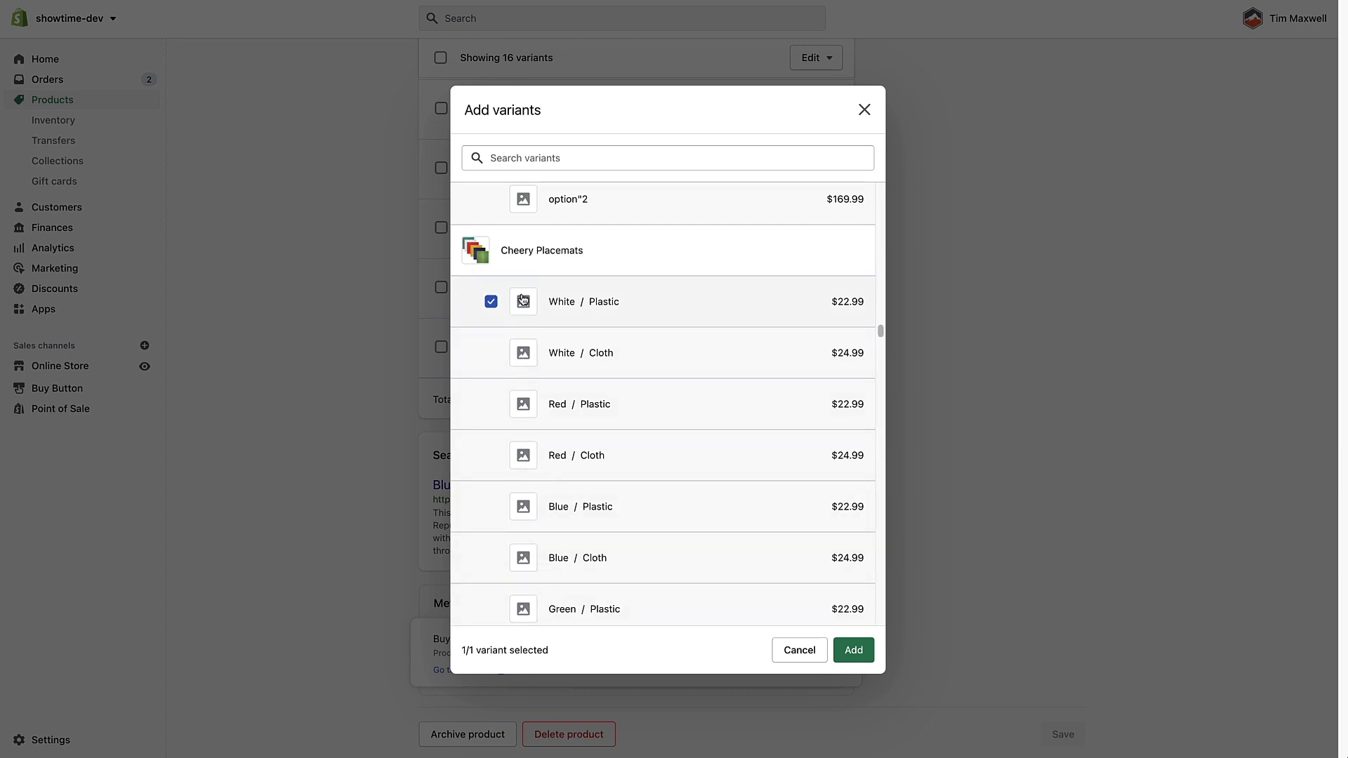
scroll(639, 398, down, 10)
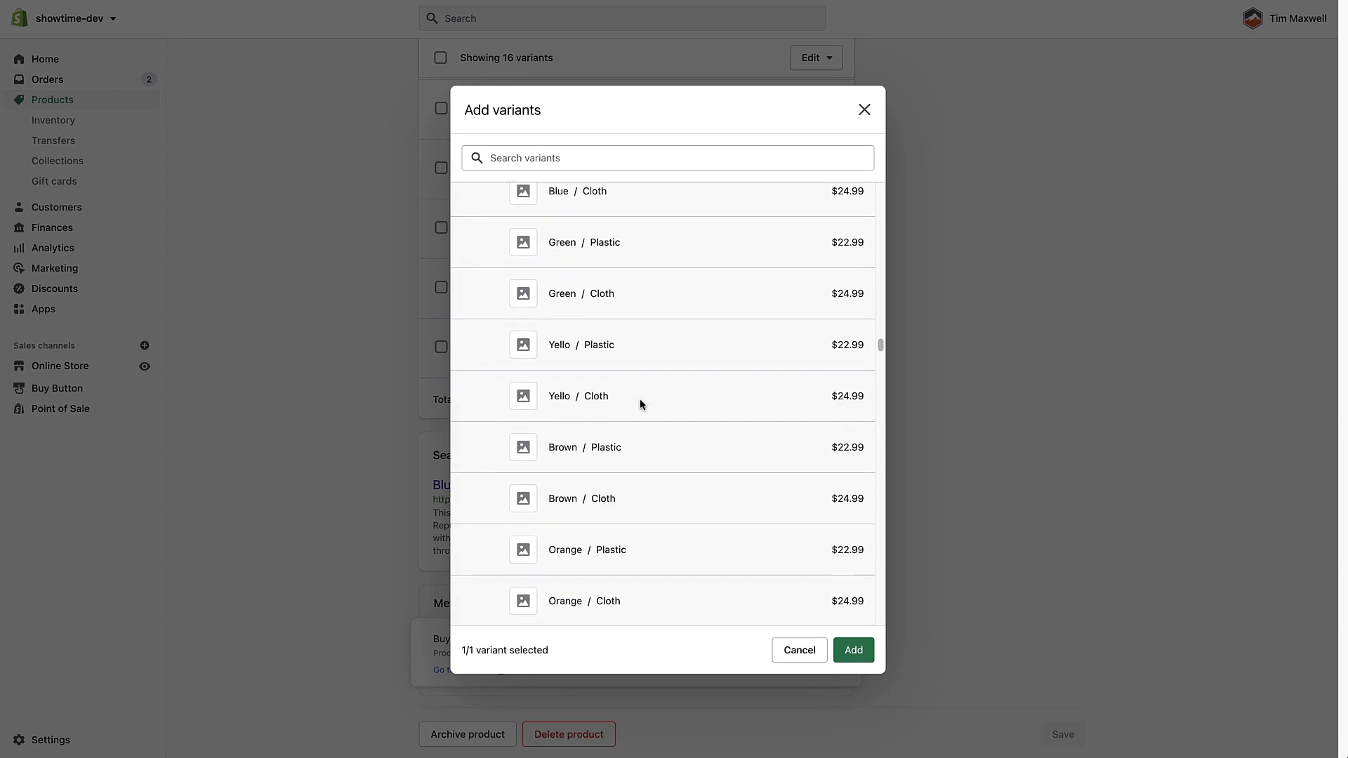
scroll(639, 398, up, 10)
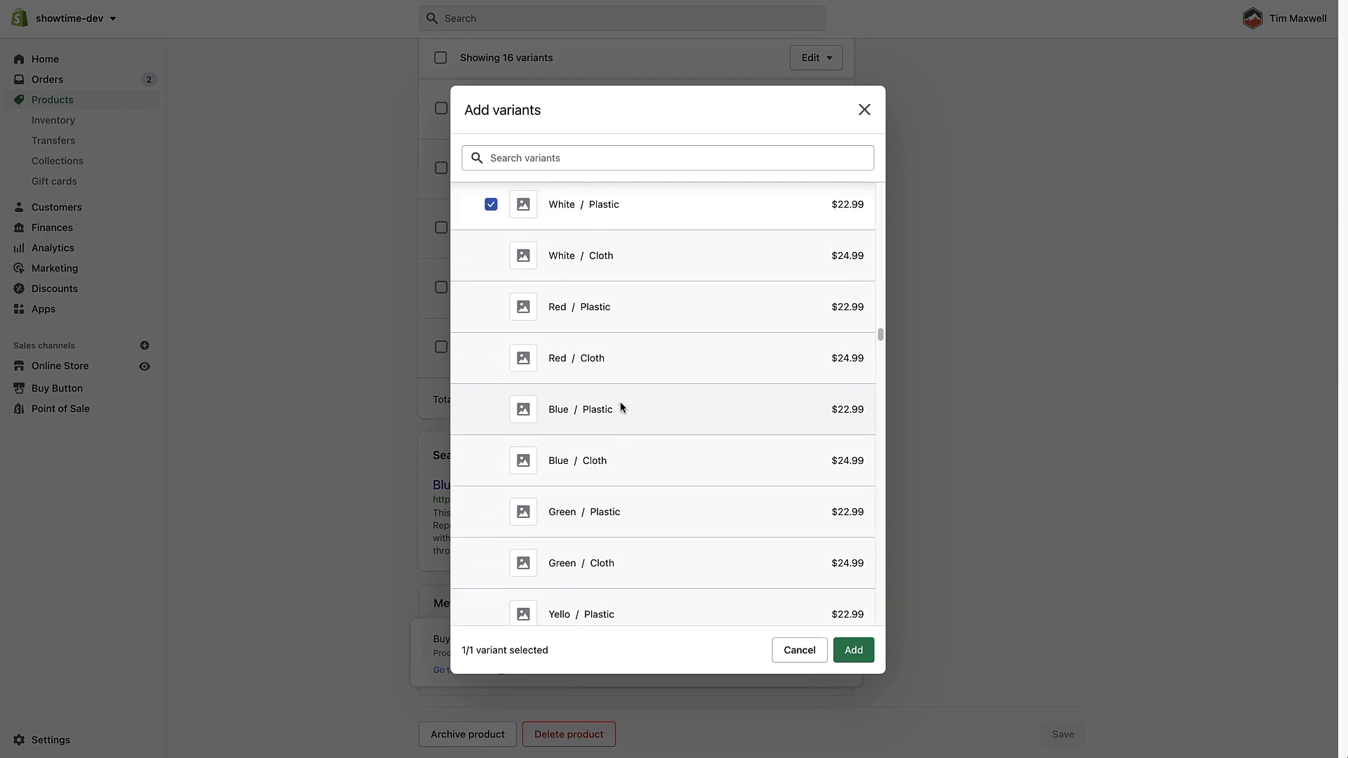
click(857, 653)
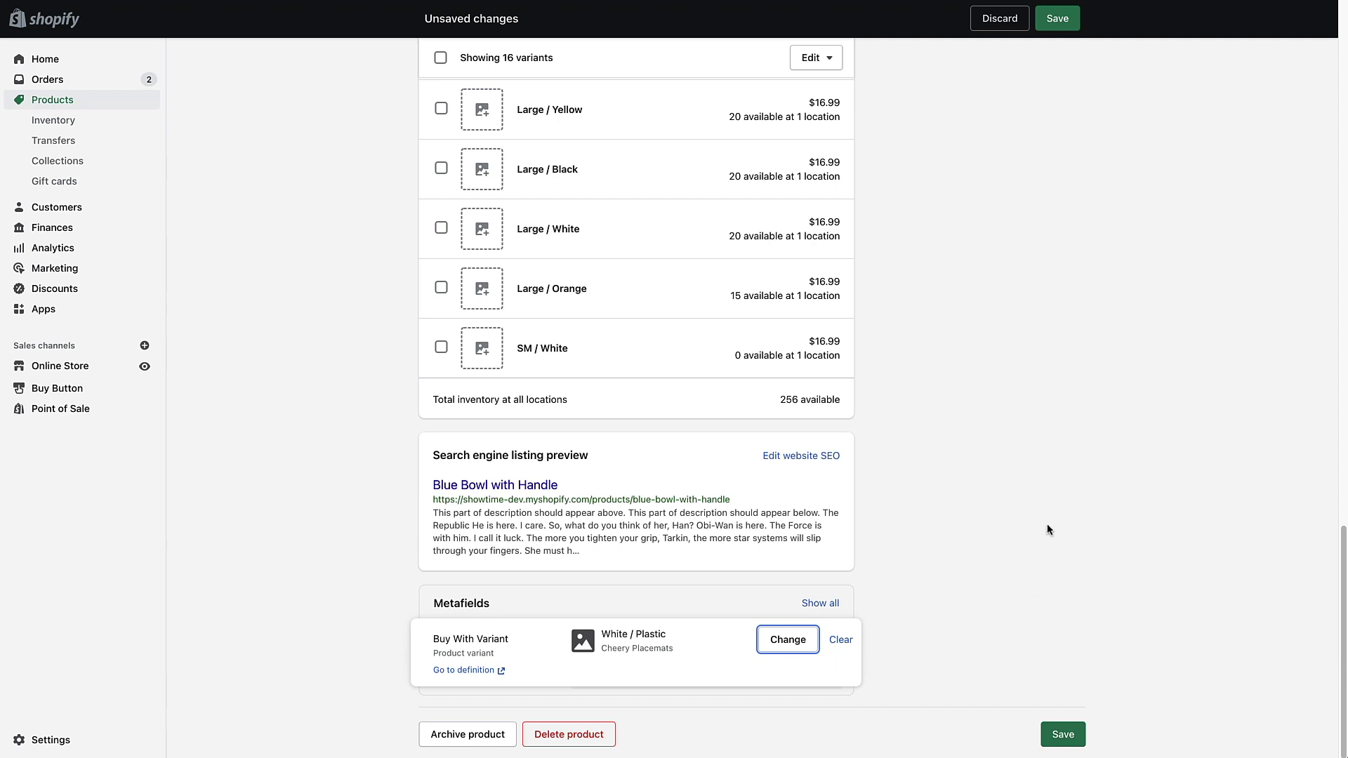
click(1063, 736)
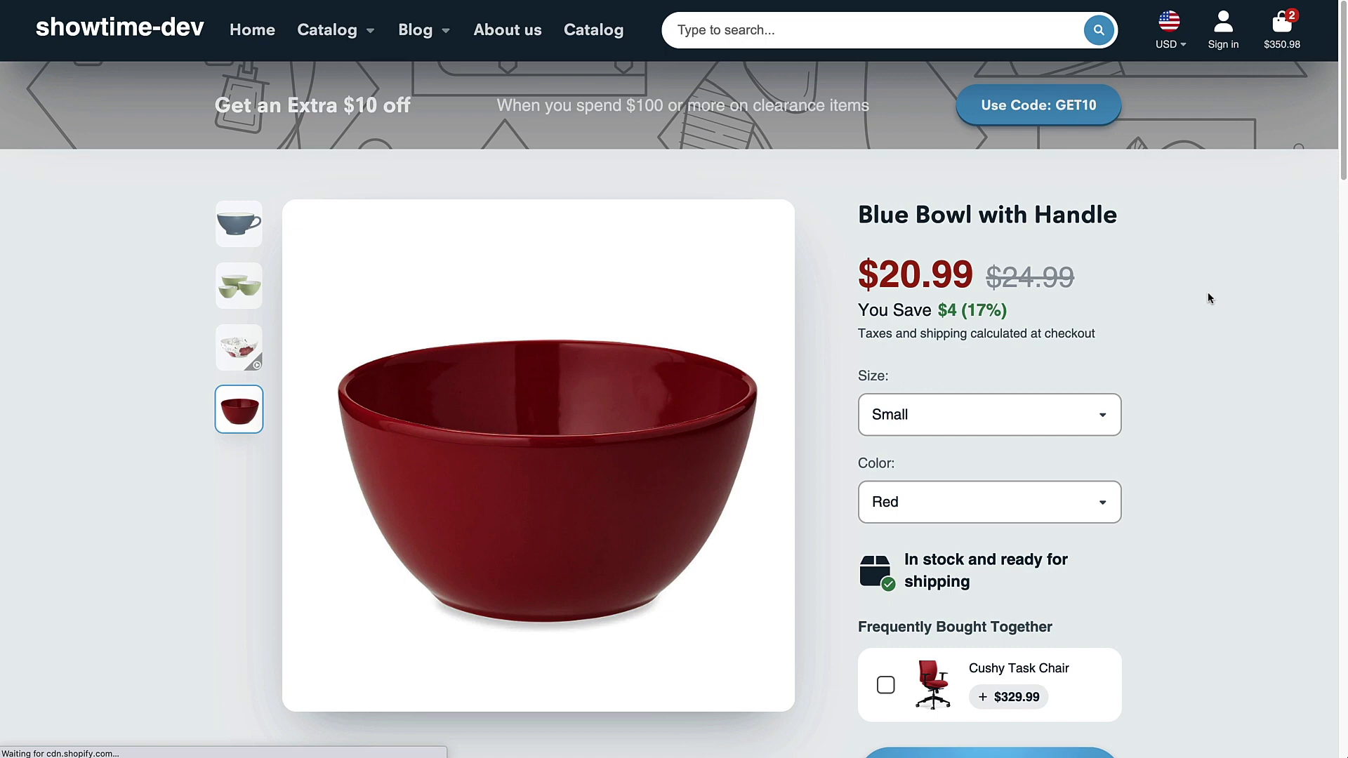
Check that Frequently Bought Together shows Cushy Task Chair and Cheery Placemats White / Plastic ($22.99).
scroll(1207, 292, down, 2)
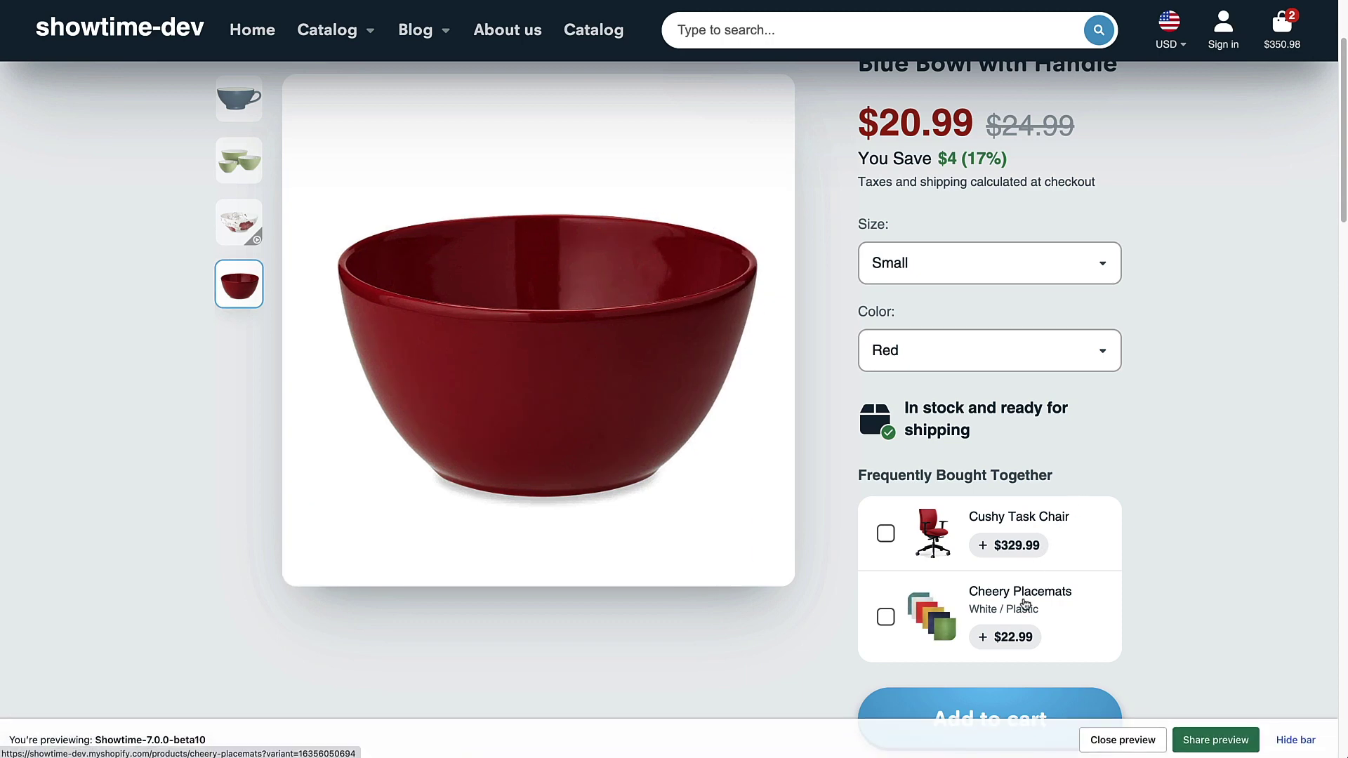
scroll(1215, 462, down, 3)
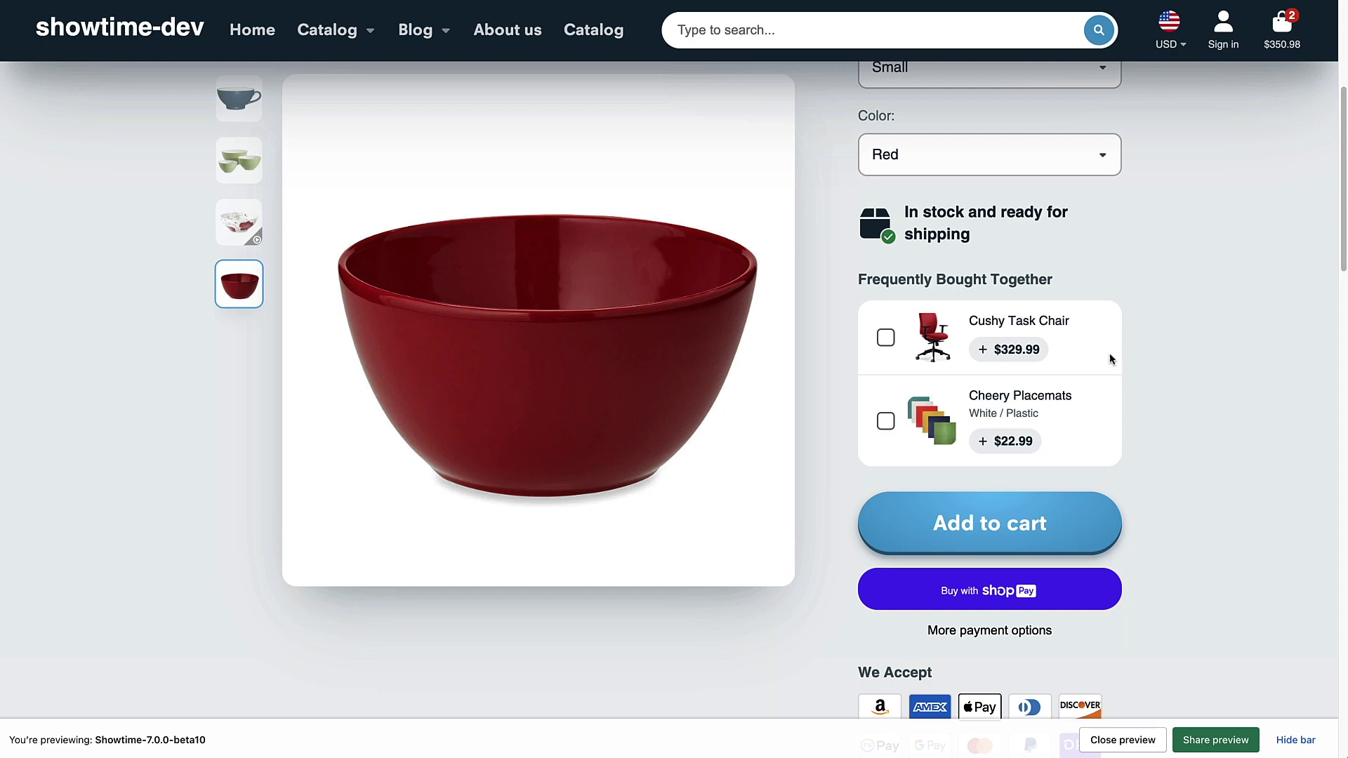
scroll(1119, 375, up, 3)
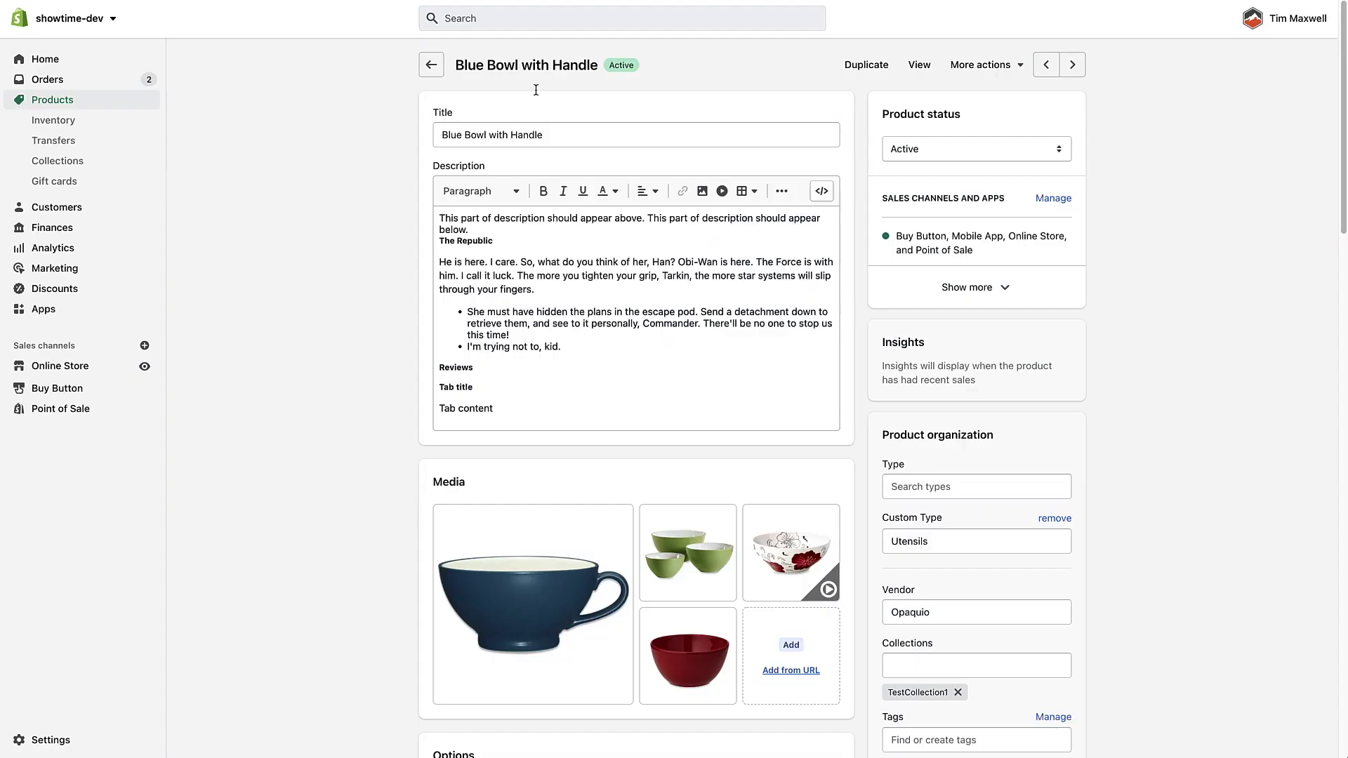
Start a new definition under Settings > Metafields > Products.
scroll(289, 371, down, 15)
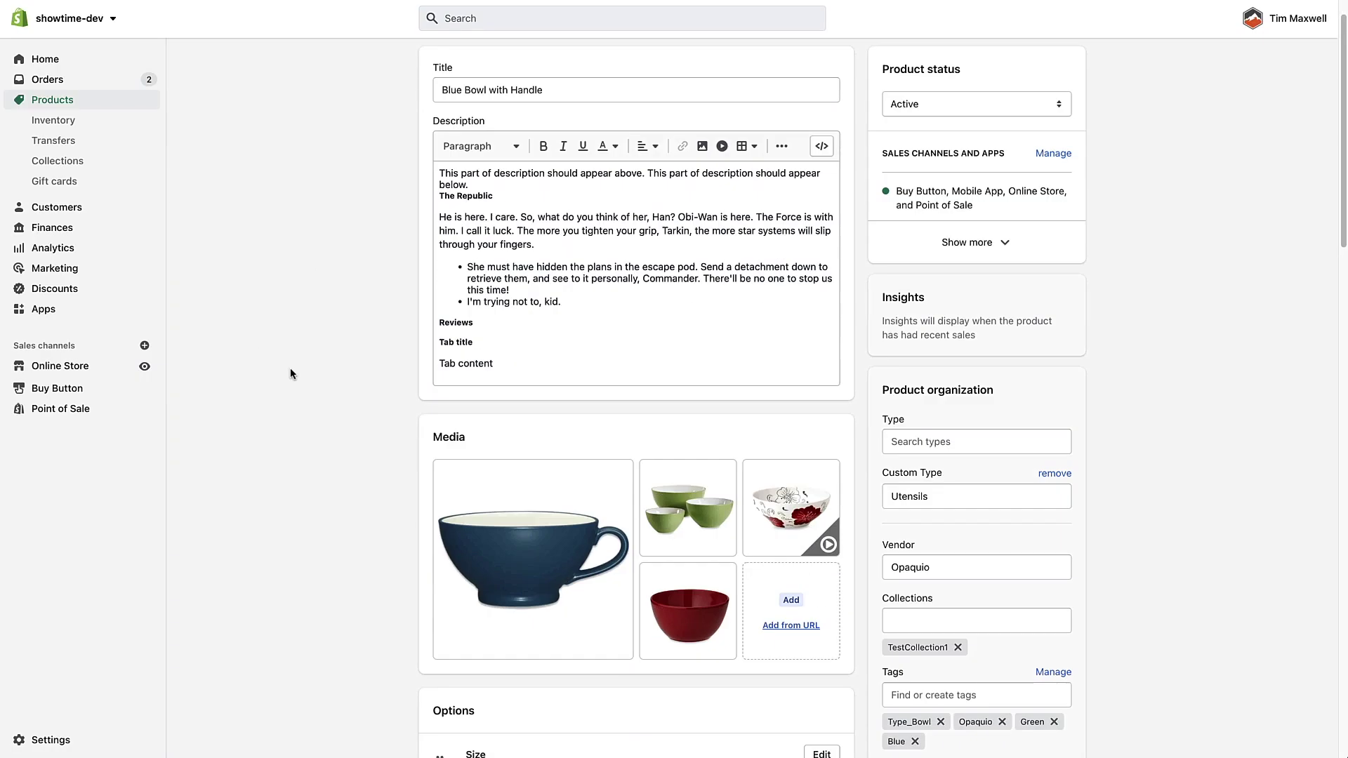
scroll(746, 539, down, 8)
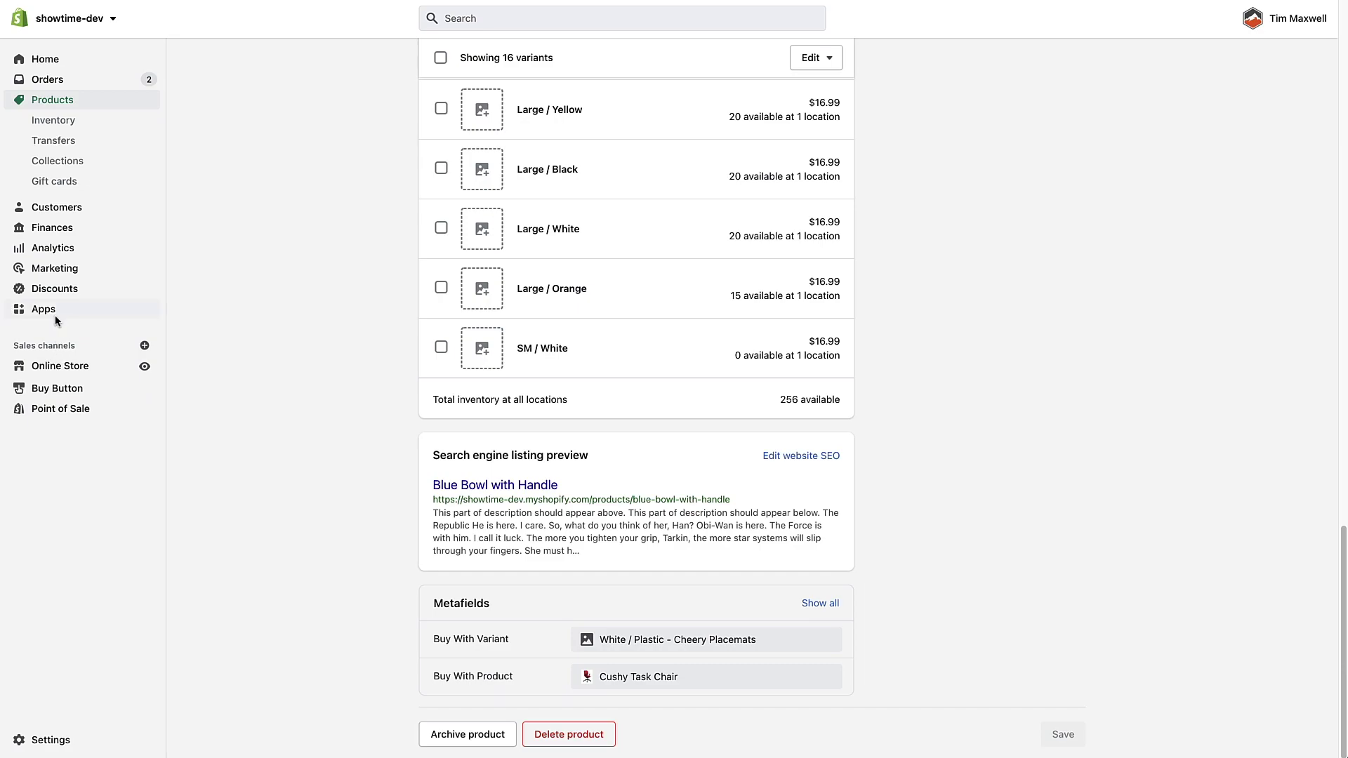
click(48, 739)
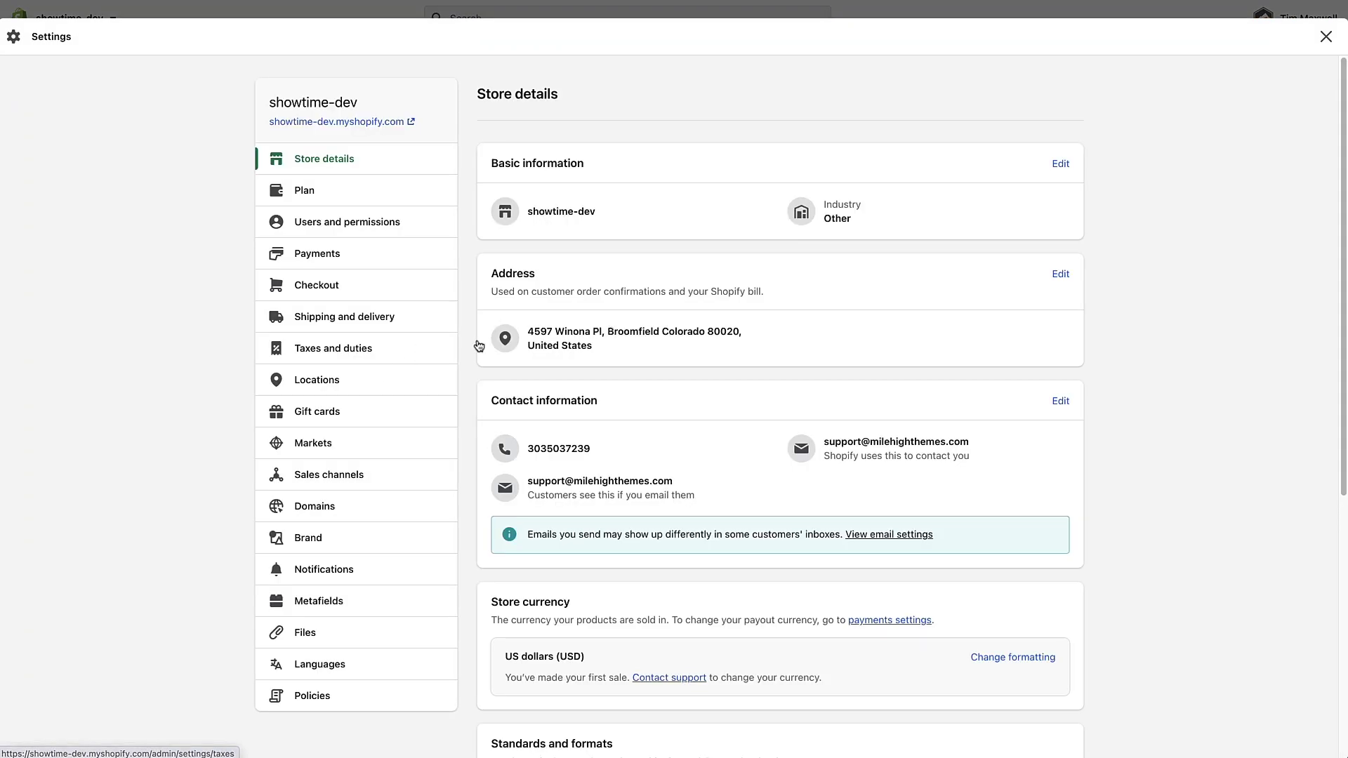
scroll(382, 403, down, 3)
click(314, 363)
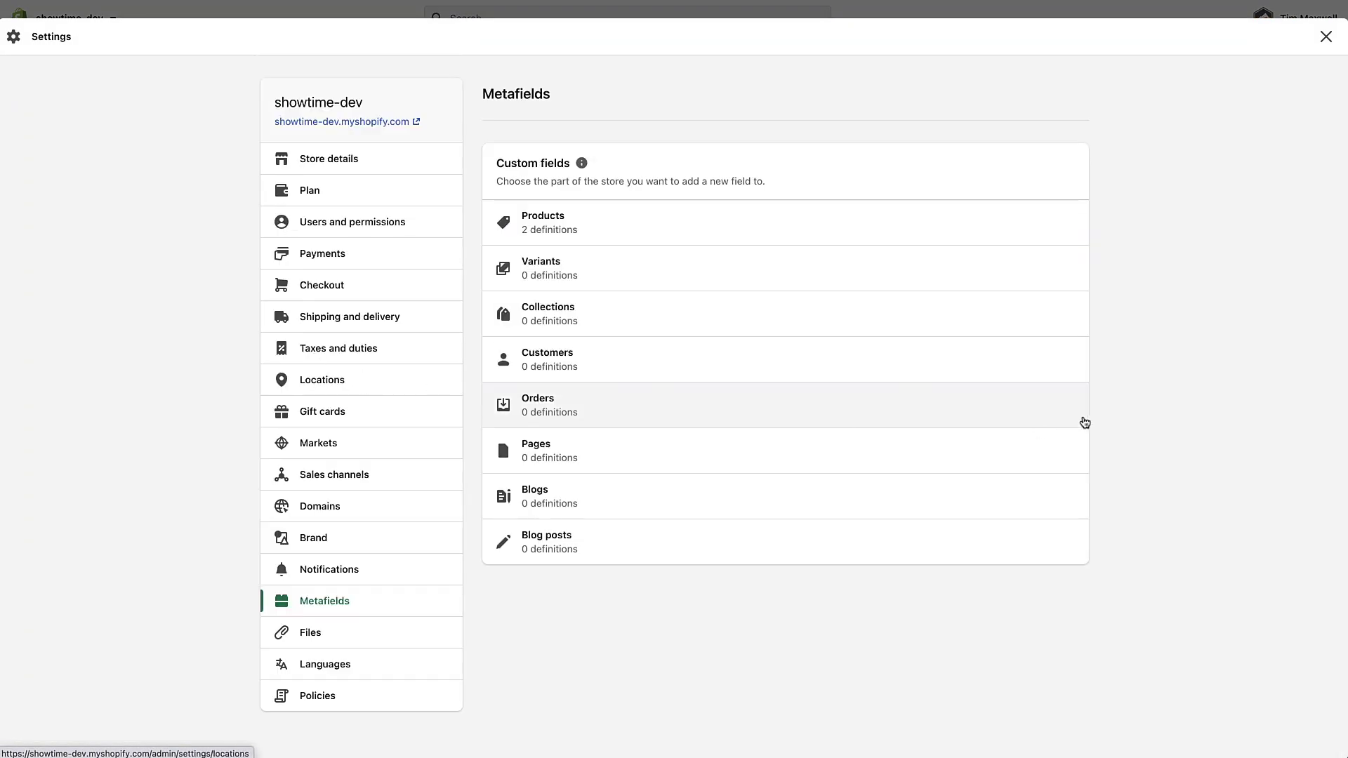
click(535, 224)
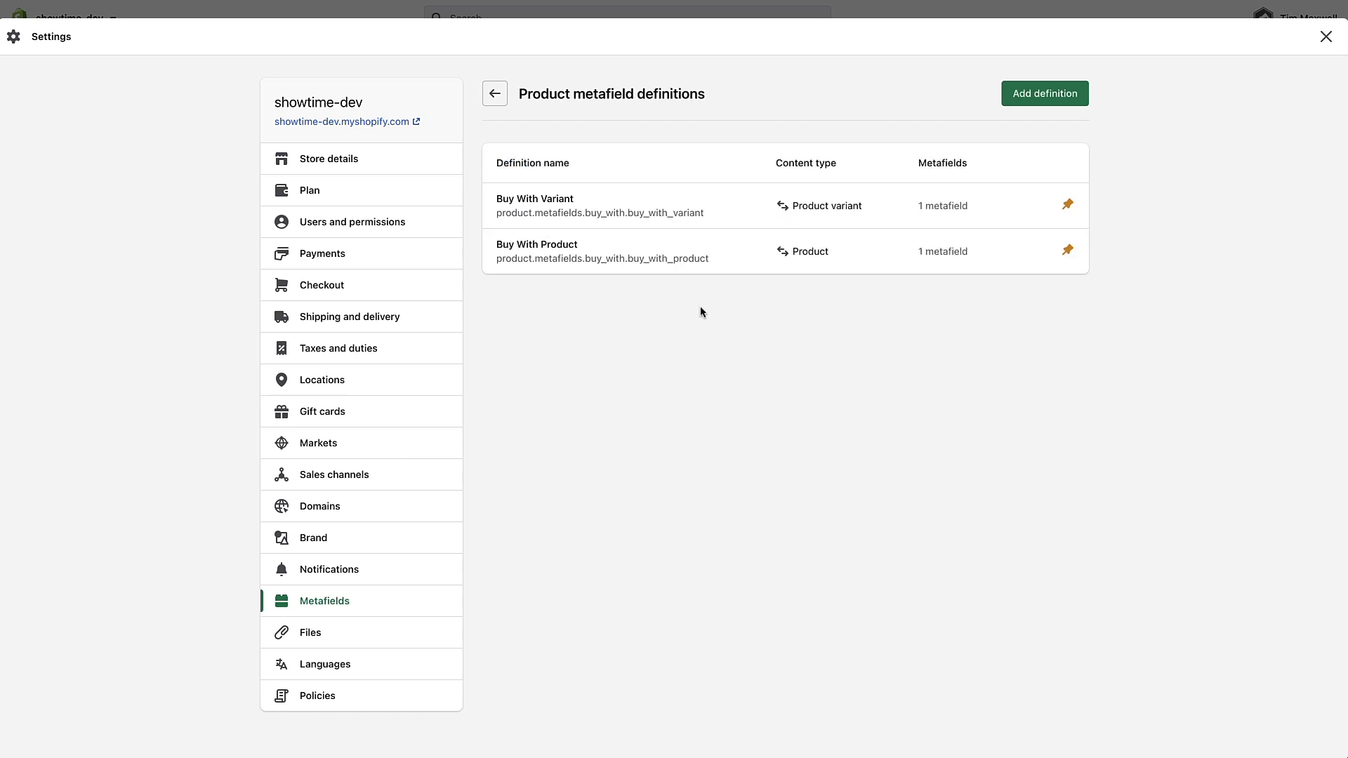
click(1026, 98)
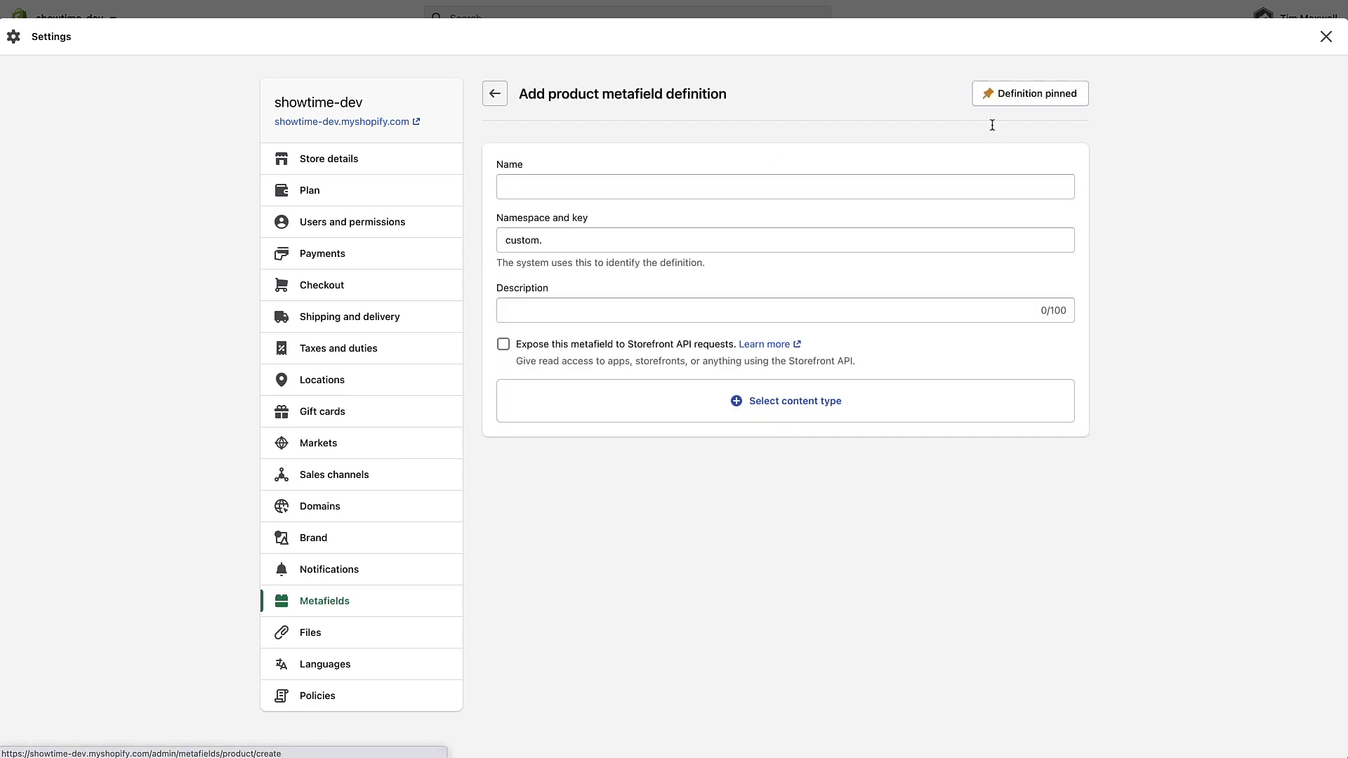
Name the definition Buy with 2 and set its namespace to buy_with.
click(553, 198)
text(Buy with 2)
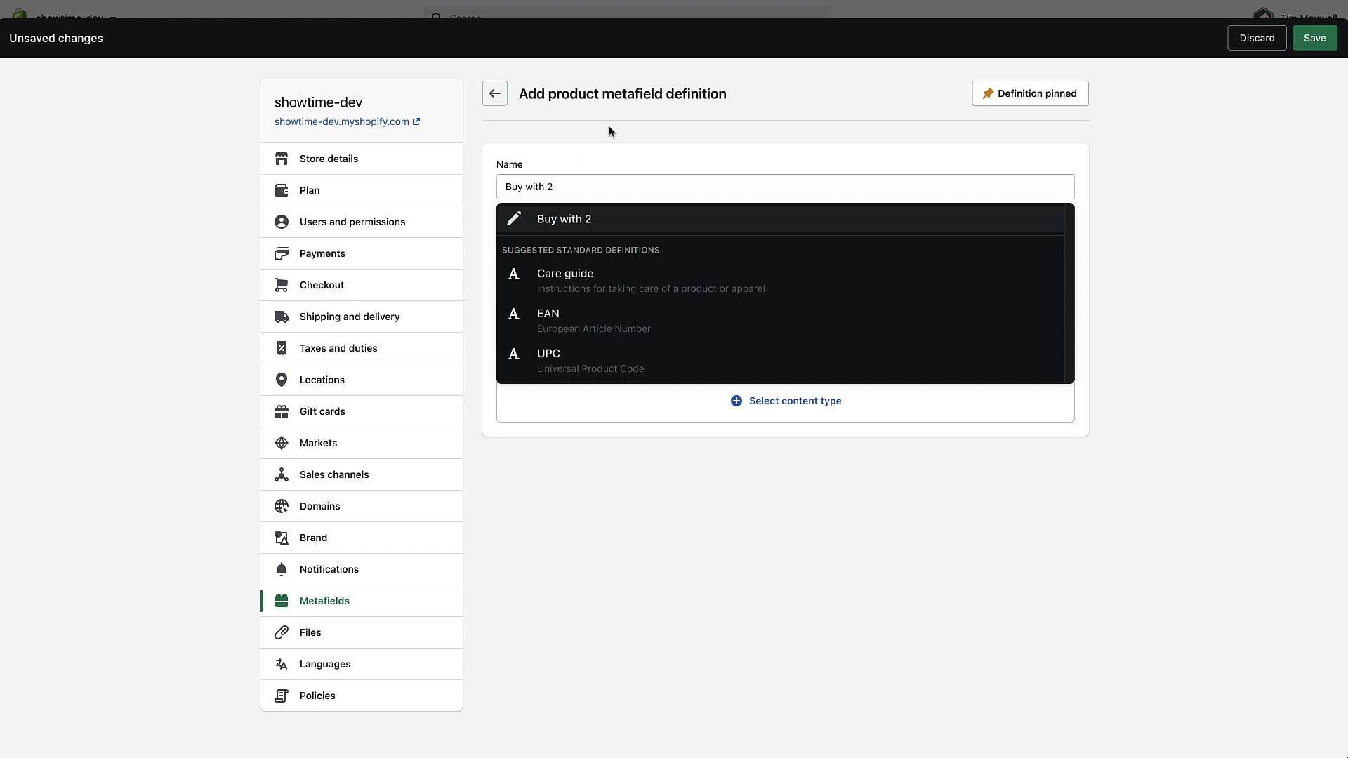
click(612, 153)
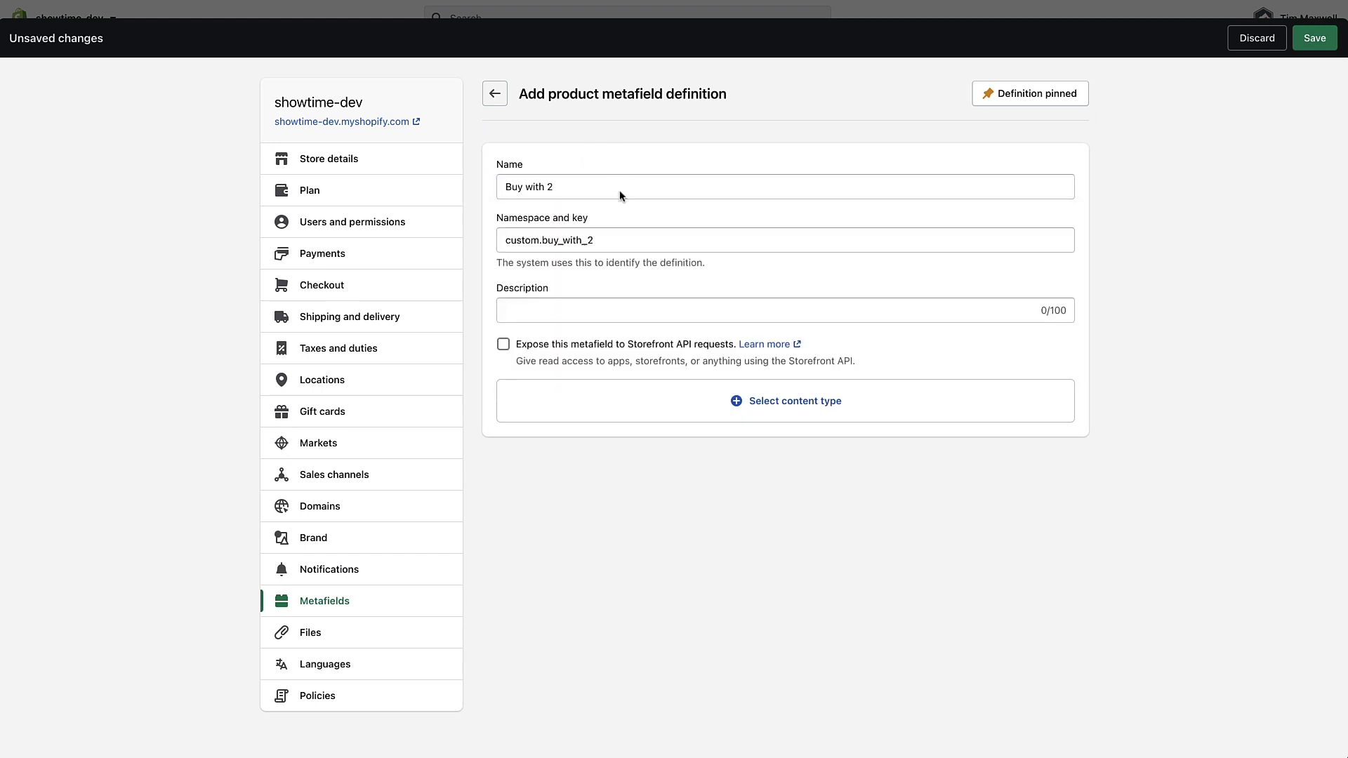
drag(537, 245, 484, 242)
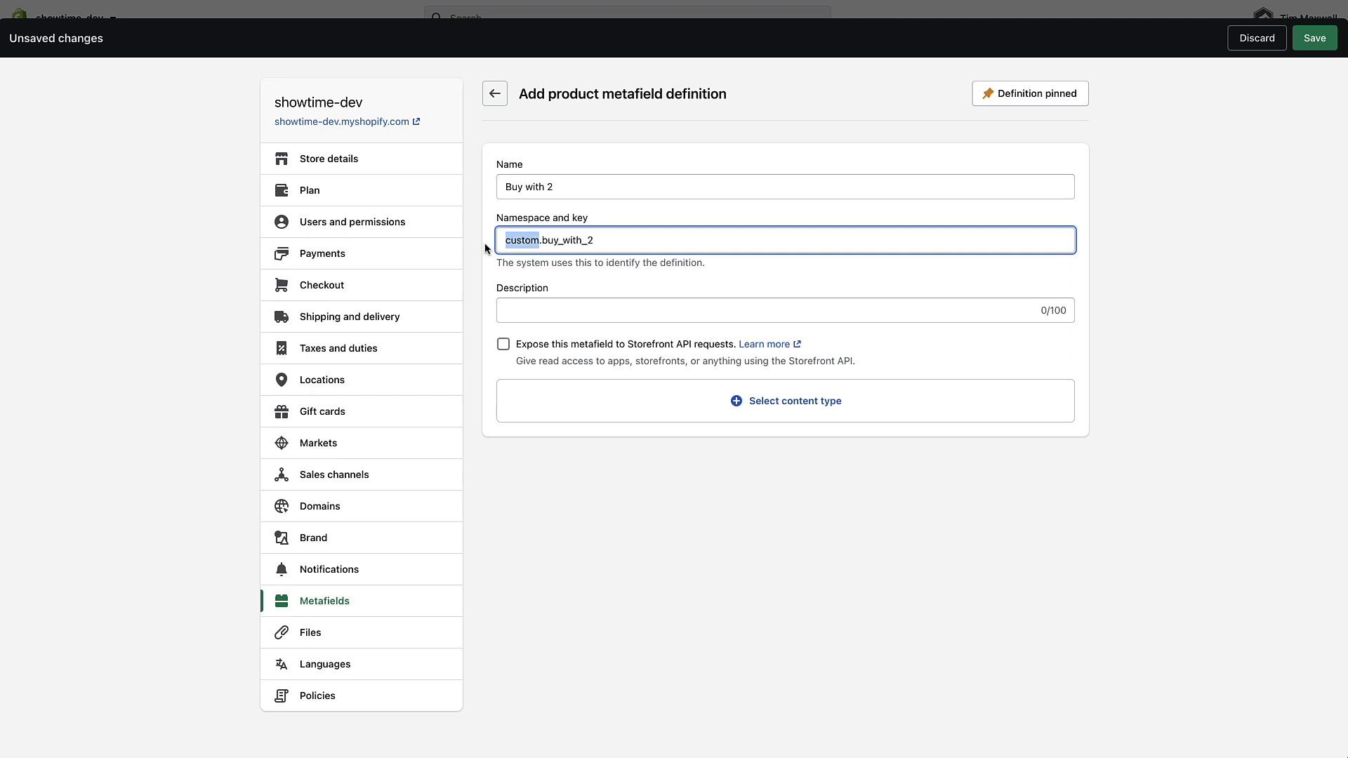
text(buy_with)
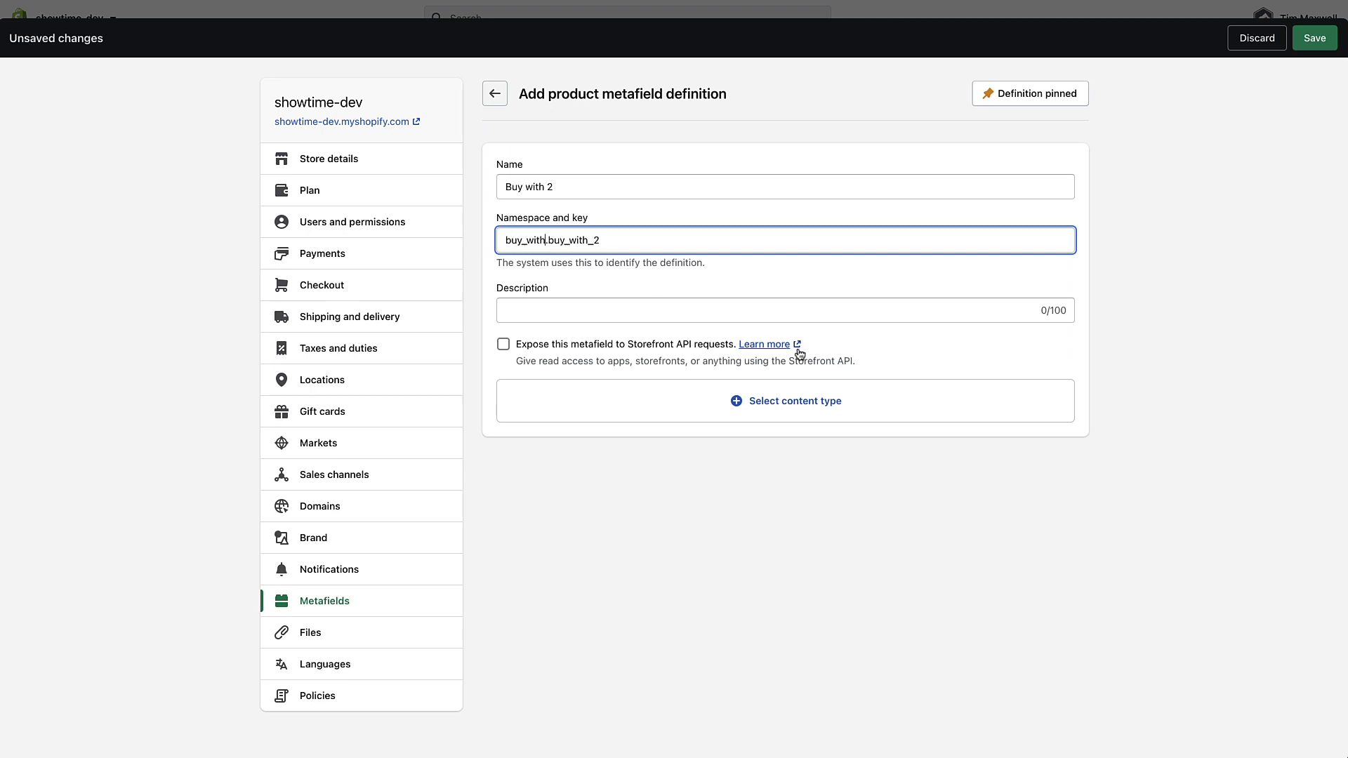
click(1054, 506)
Choose the Product content type and save the Buy with 2 definition.
click(788, 412)
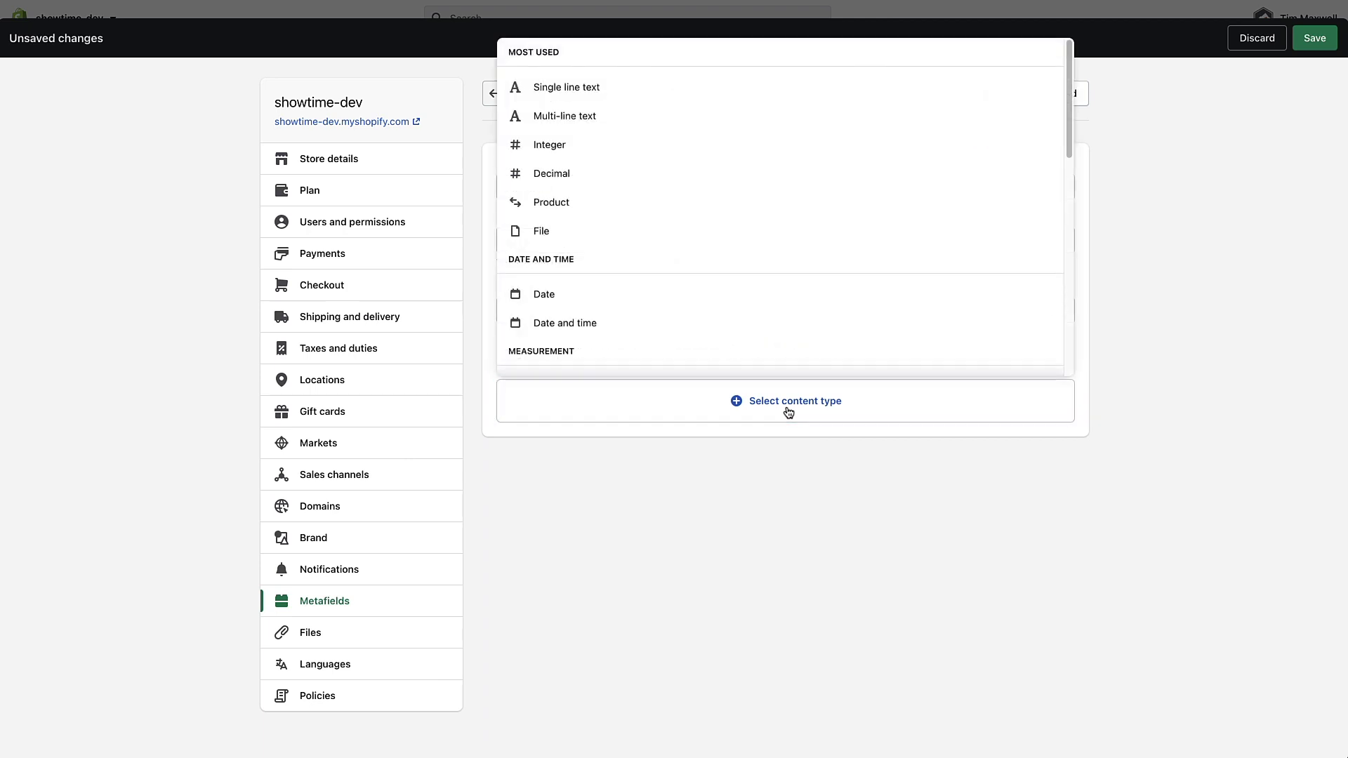
scroll(638, 220, down, 3)
scroll(638, 220, down, 5)
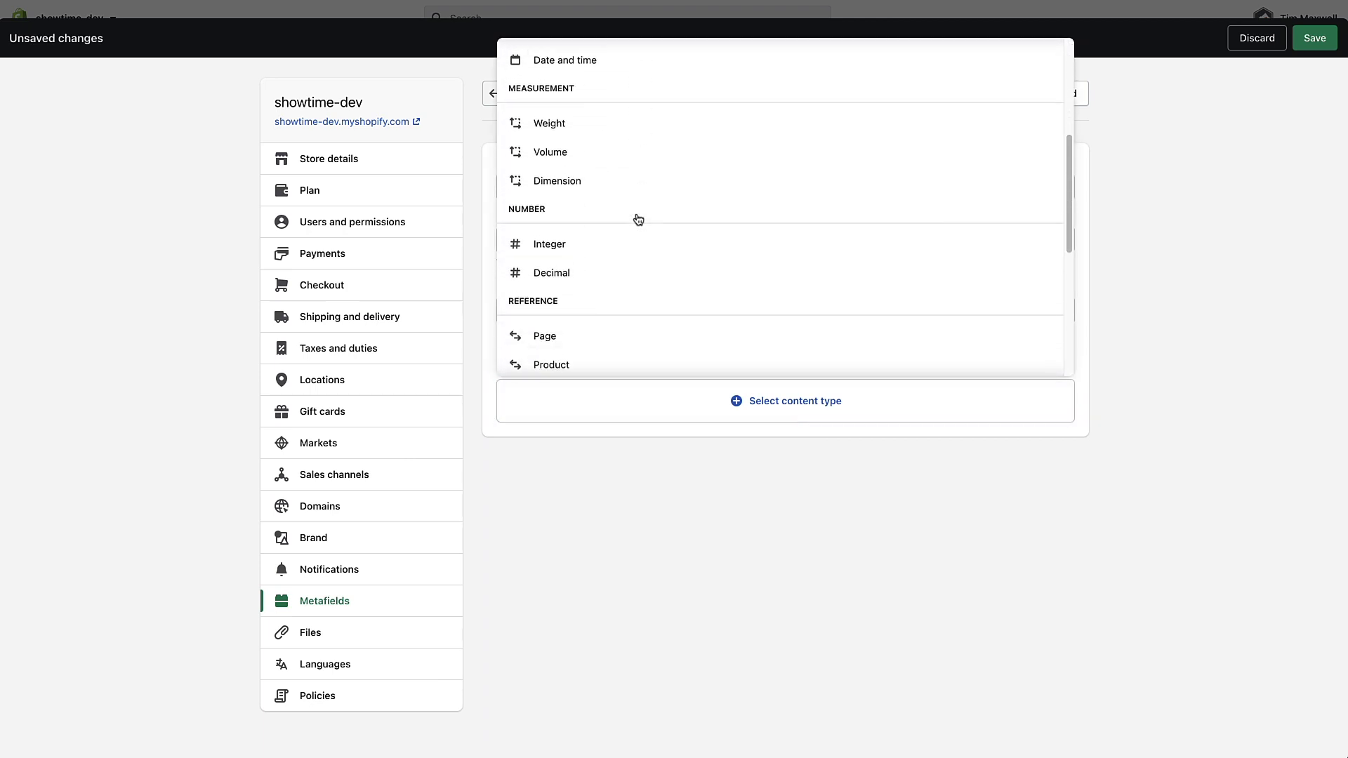
click(570, 286)
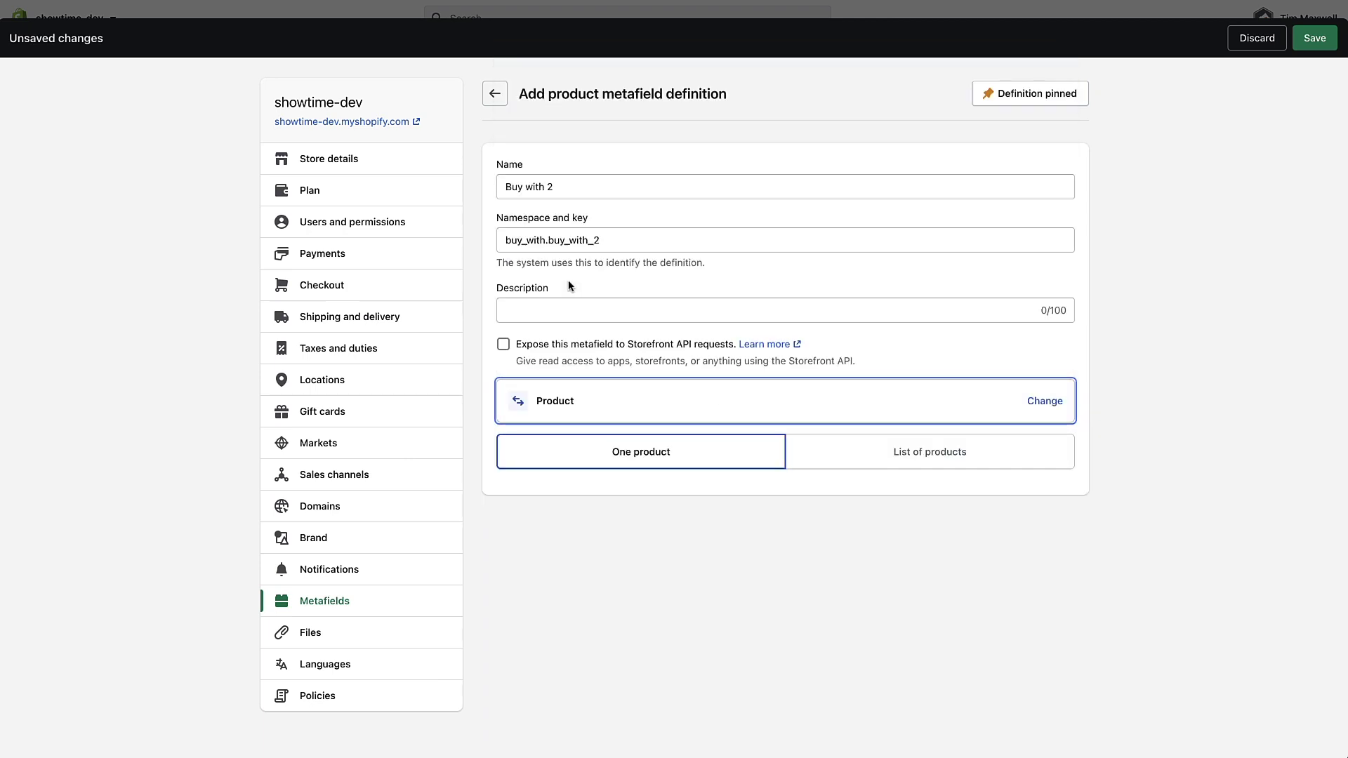
click(1317, 42)
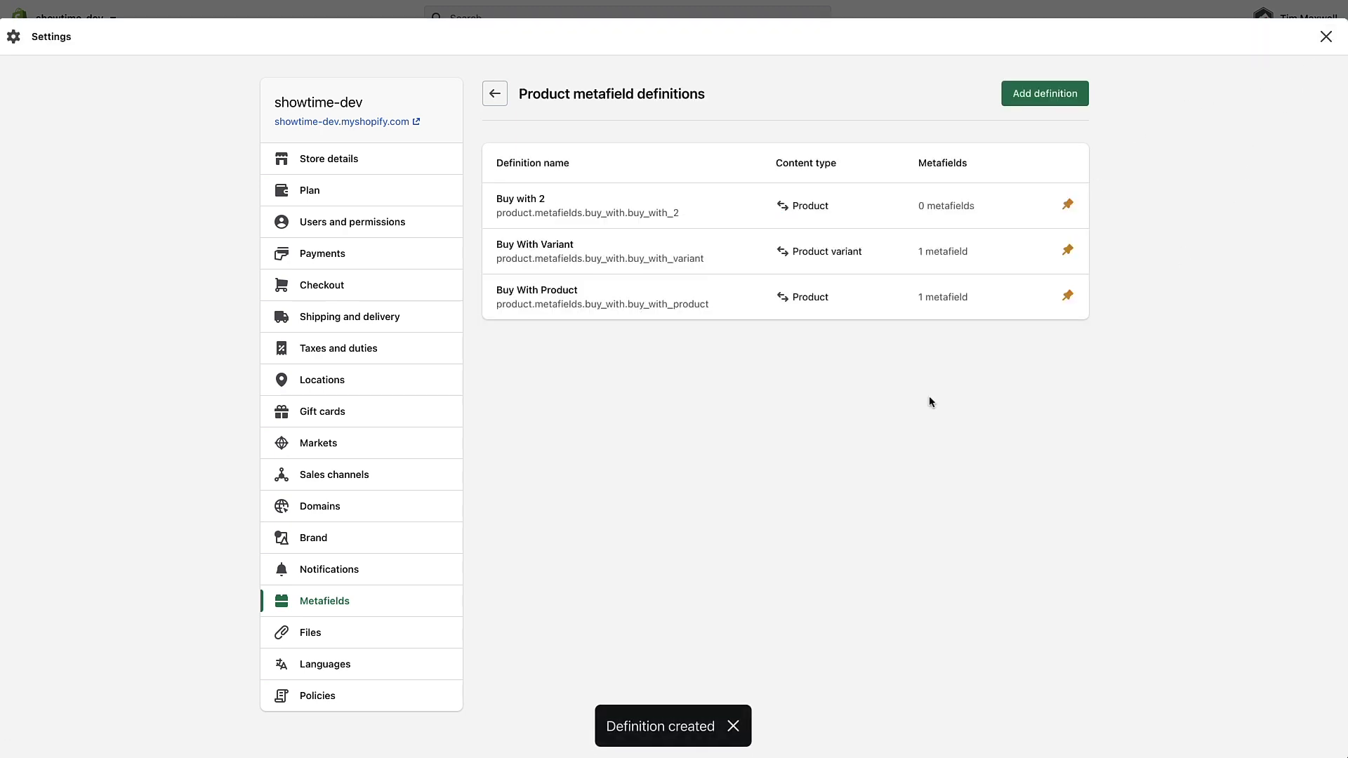